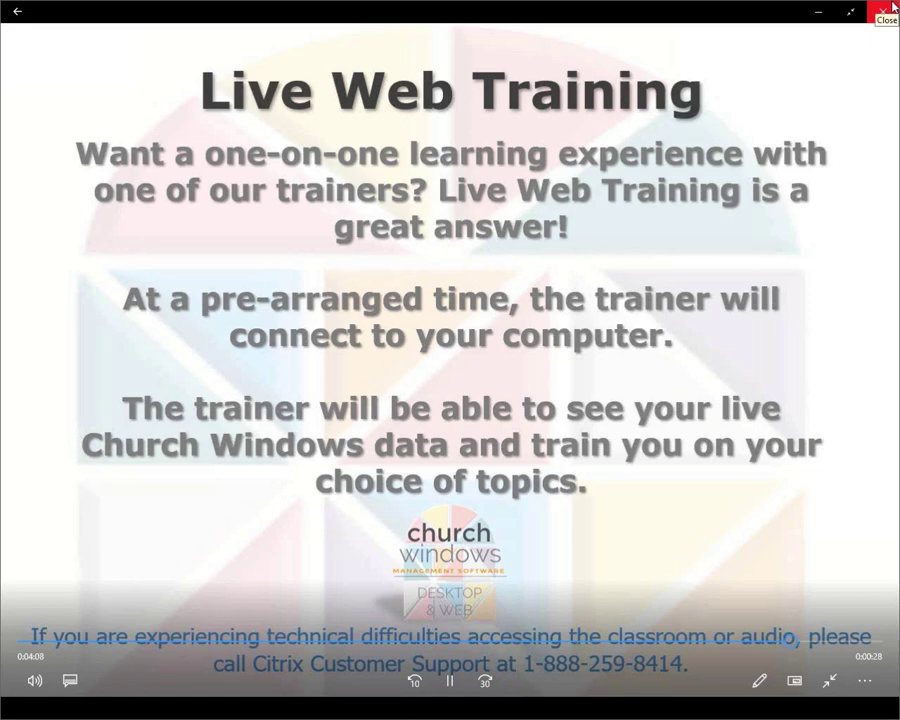
# Close the training video player so the Church Windows 21.18.4 launcher shows
pyautogui.click(892, 8)
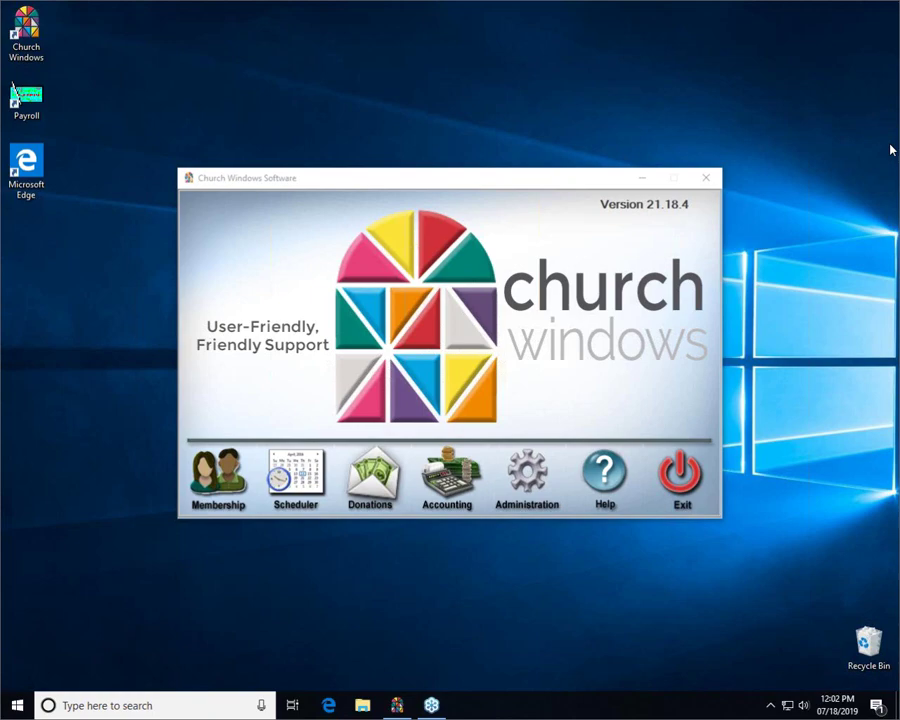
# Open the Donations module and display its Donation Reports list under Reports/Export
pyautogui.click(392, 478)
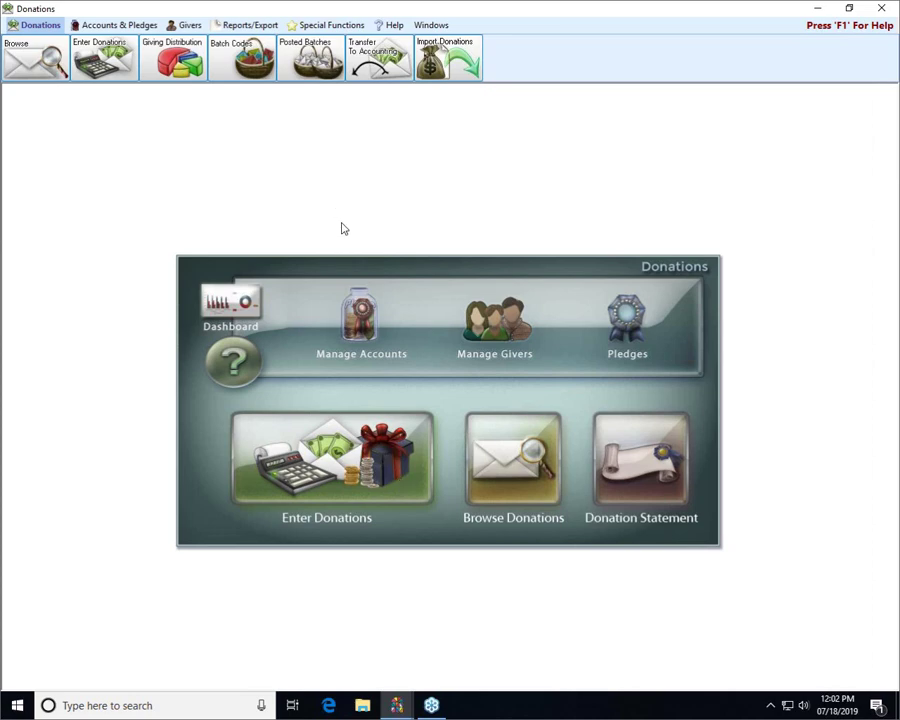
pyautogui.click(236, 25)
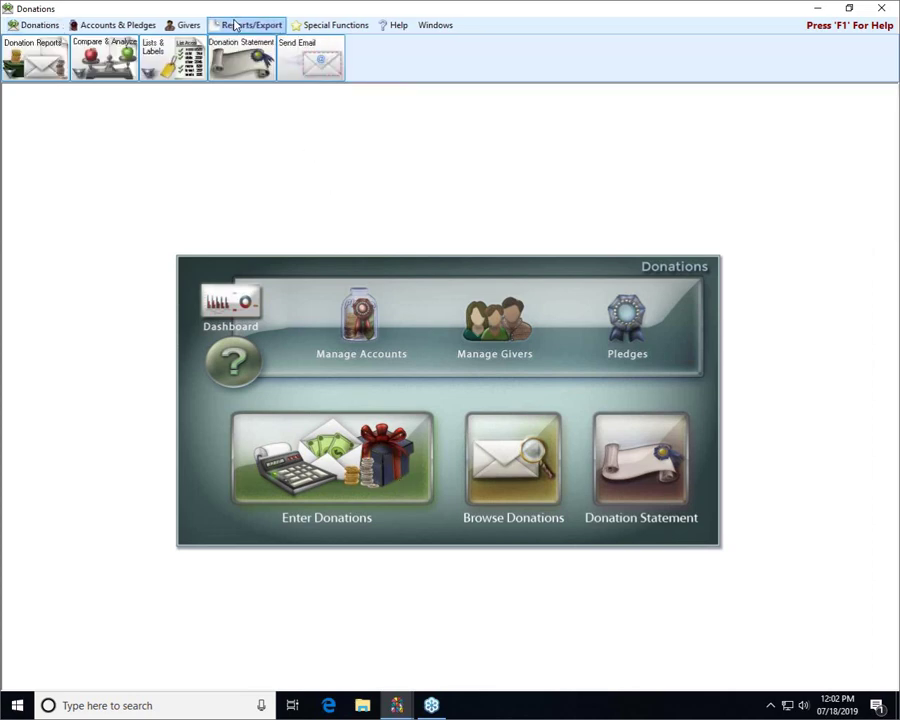
pyautogui.click(58, 58)
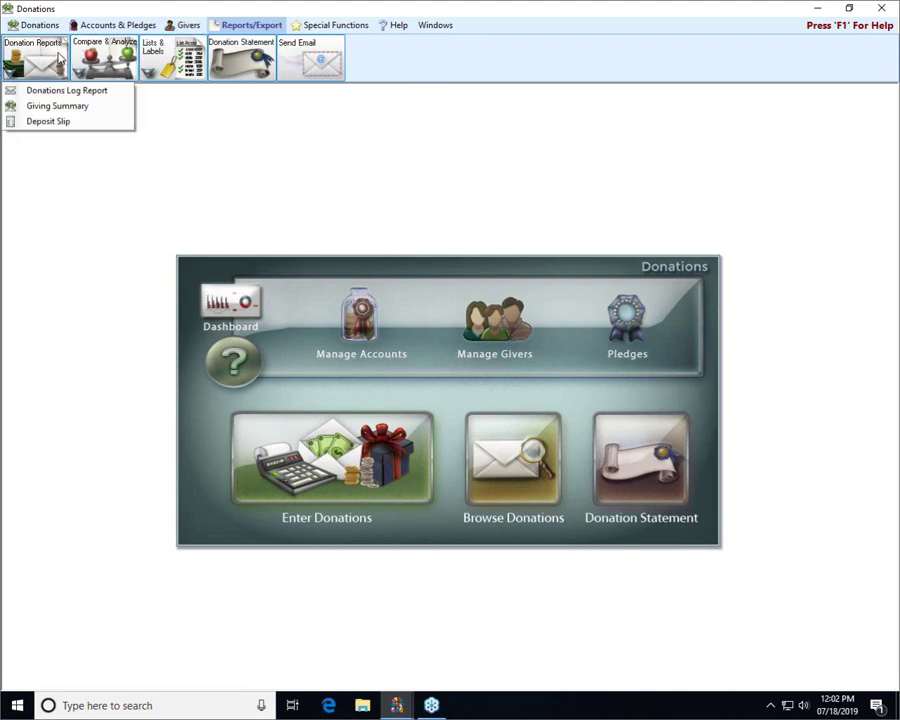
# Browse the Donation Reports, Compare & Analyze and Lists & Labels report menus
pyautogui.click(248, 27)
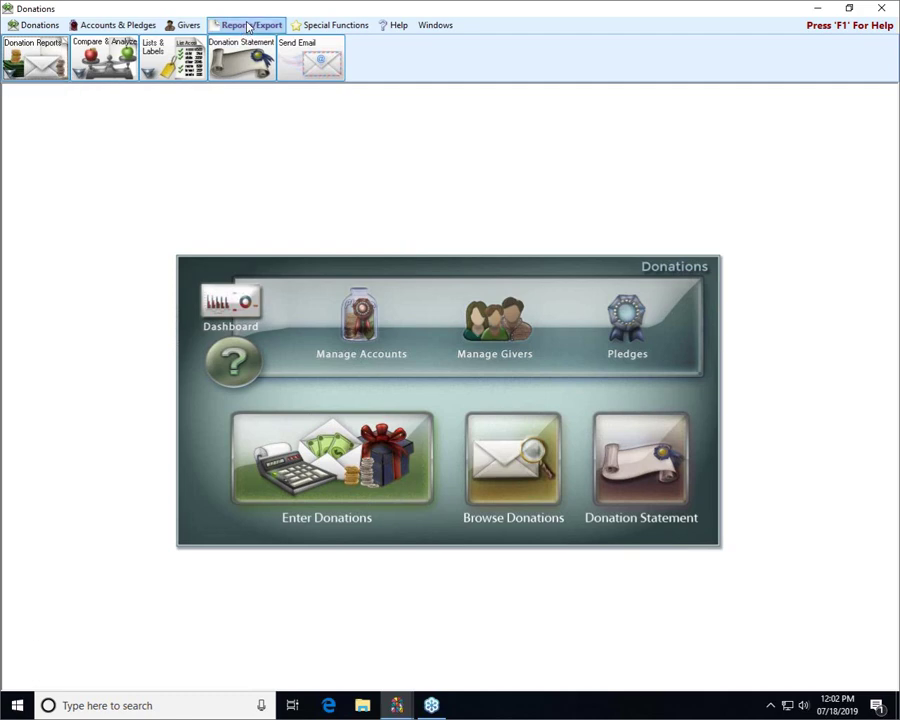
pyautogui.click(55, 55)
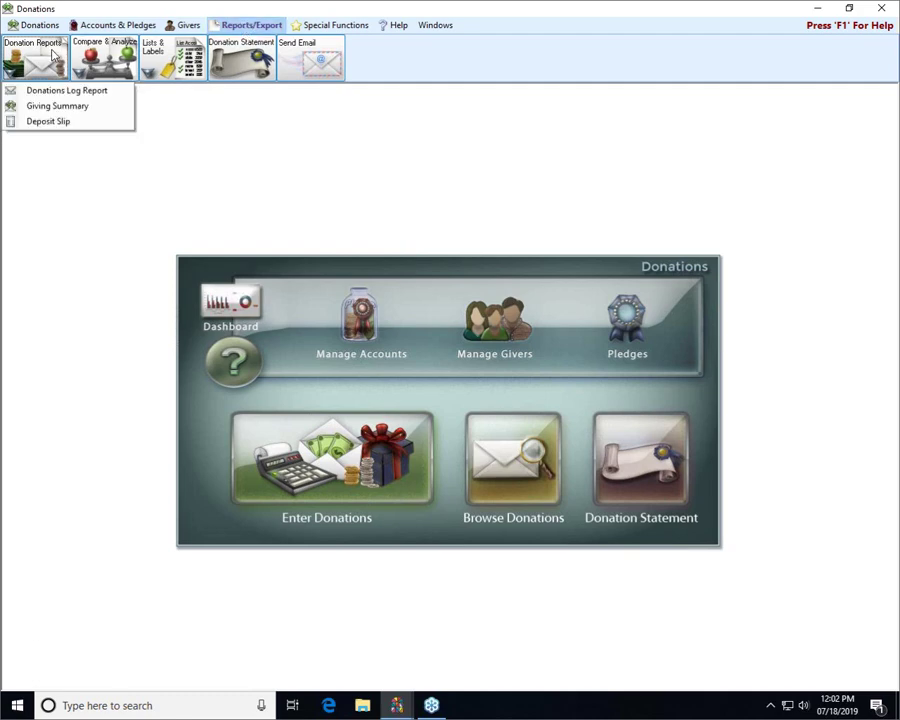
pyautogui.click(110, 56)
pyautogui.click(155, 55)
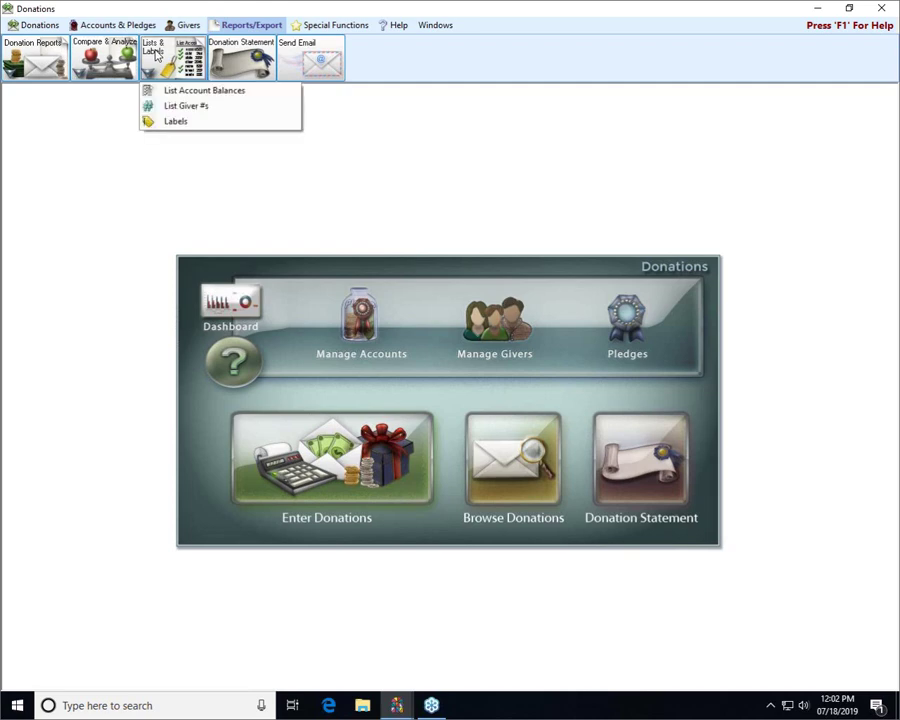
pyautogui.click(40, 56)
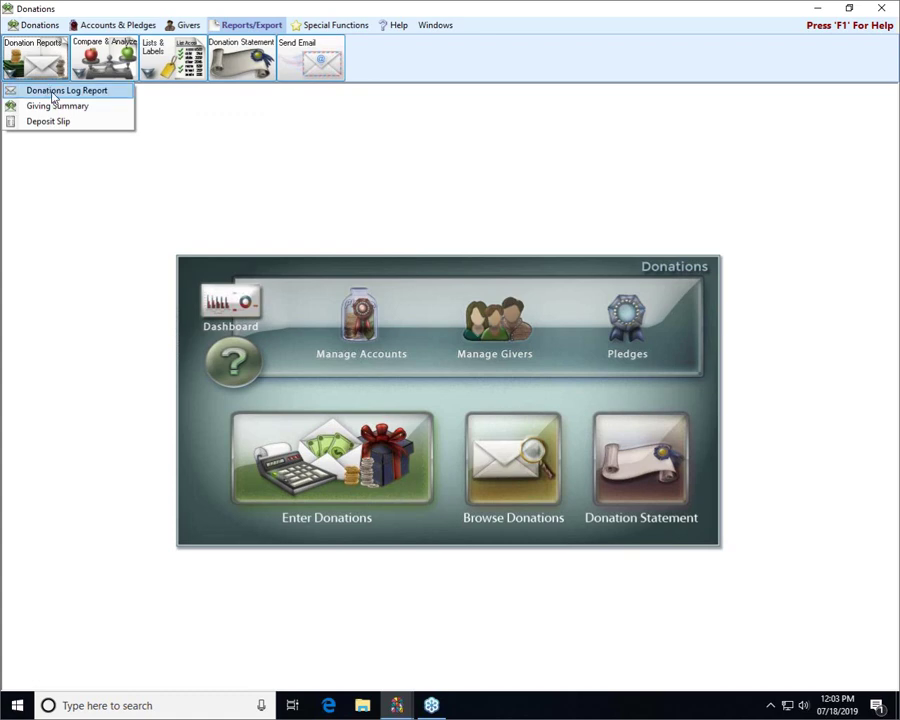
# Open the Donations Log Report dialog and move it higher on the screen
pyautogui.click(53, 96)
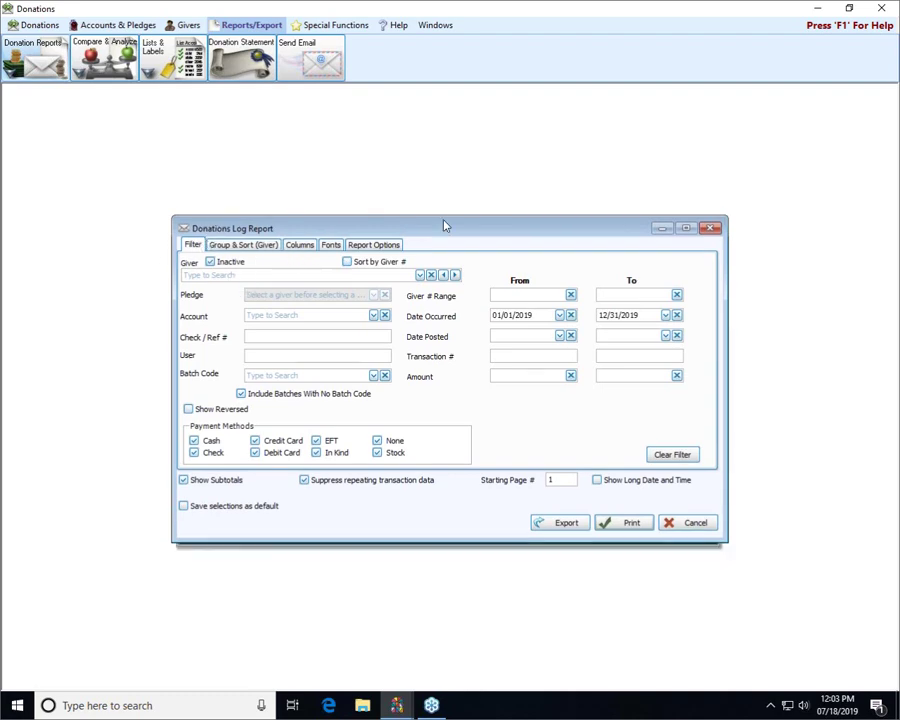
pyautogui.moveTo(441, 227); pyautogui.dragTo(437, 116)
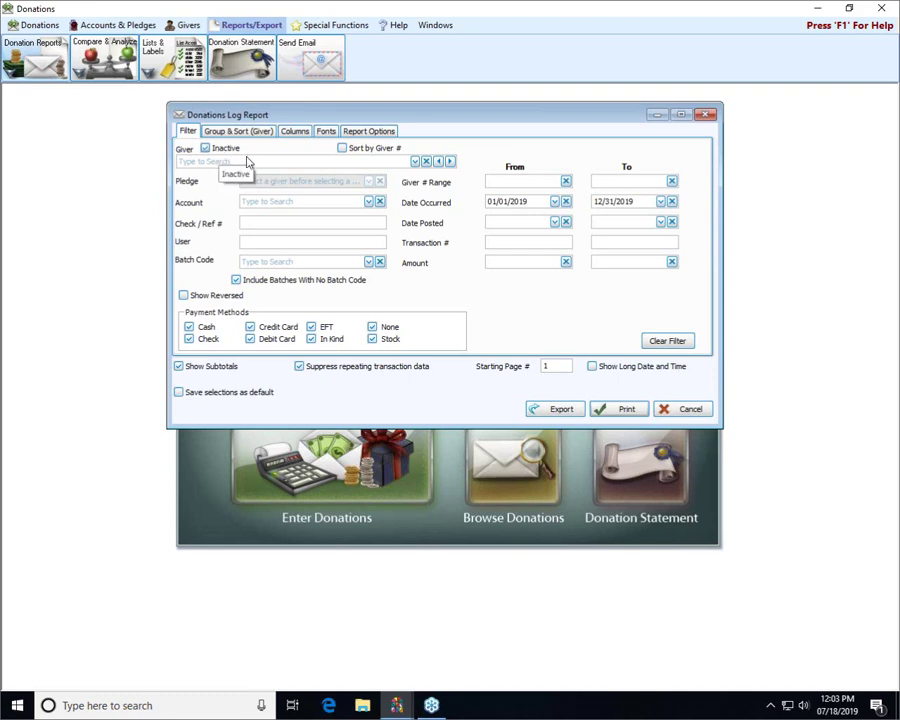
# Show the Giver filter list with inactive givers included and scroll through it
pyautogui.click(415, 162)
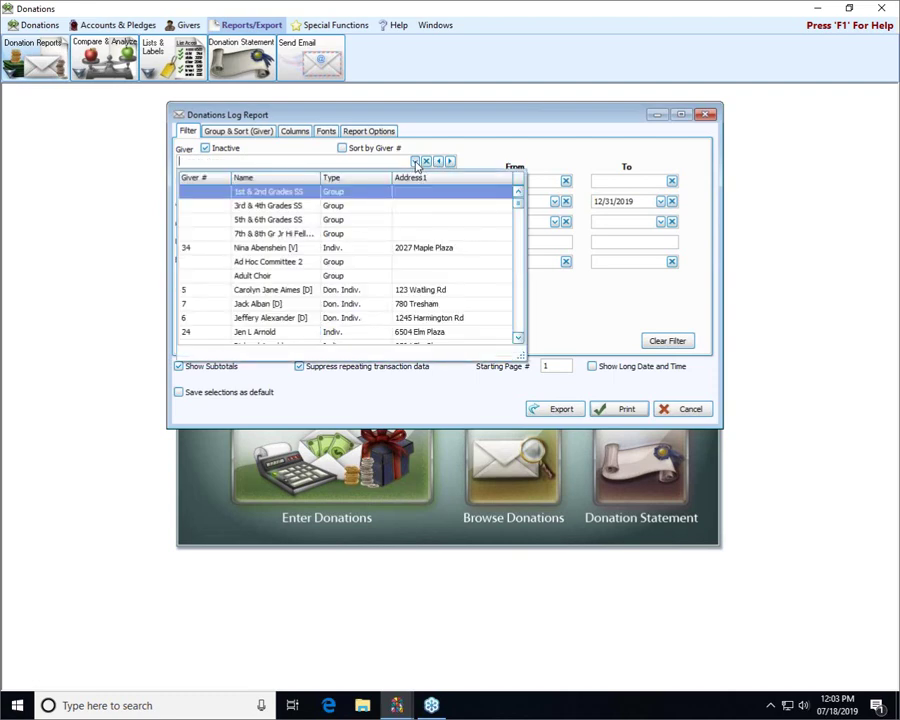
pyautogui.scroll(-9, 420, 237)
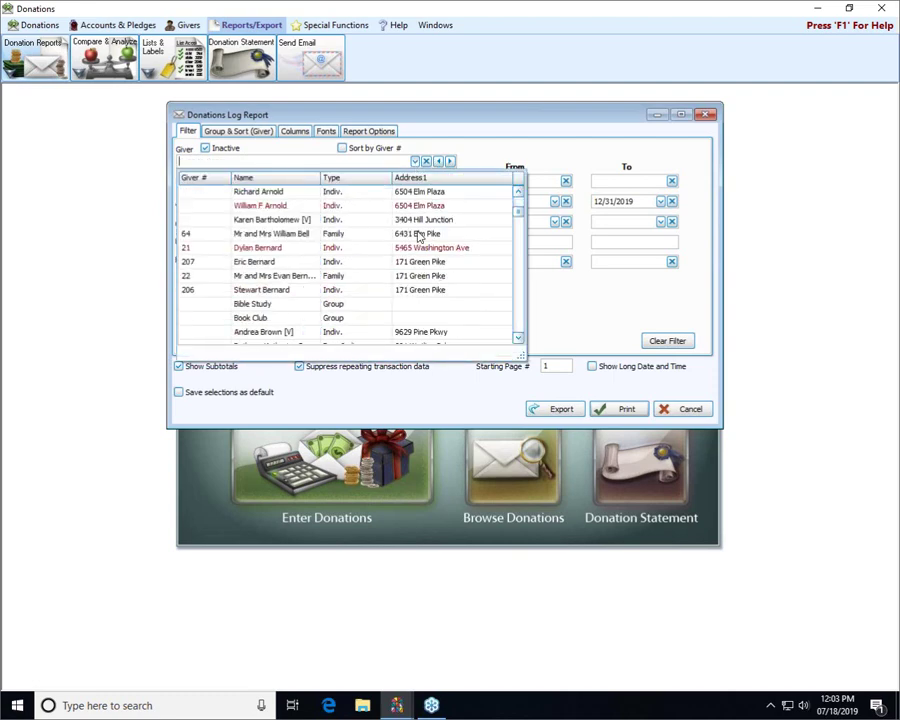
pyautogui.scroll(-4, 420, 237)
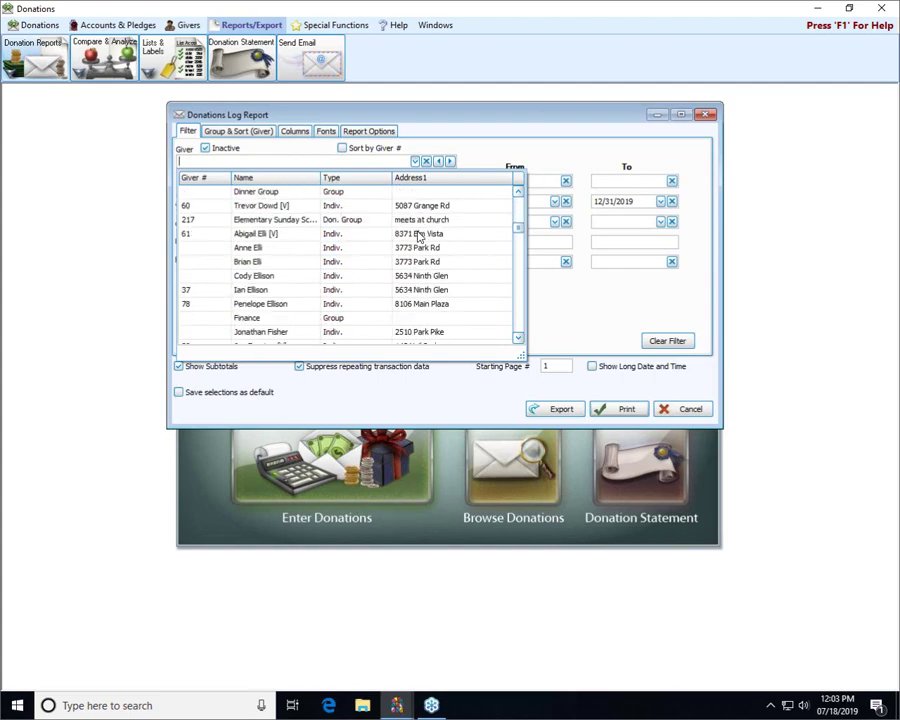
pyautogui.scroll(-1, 420, 237)
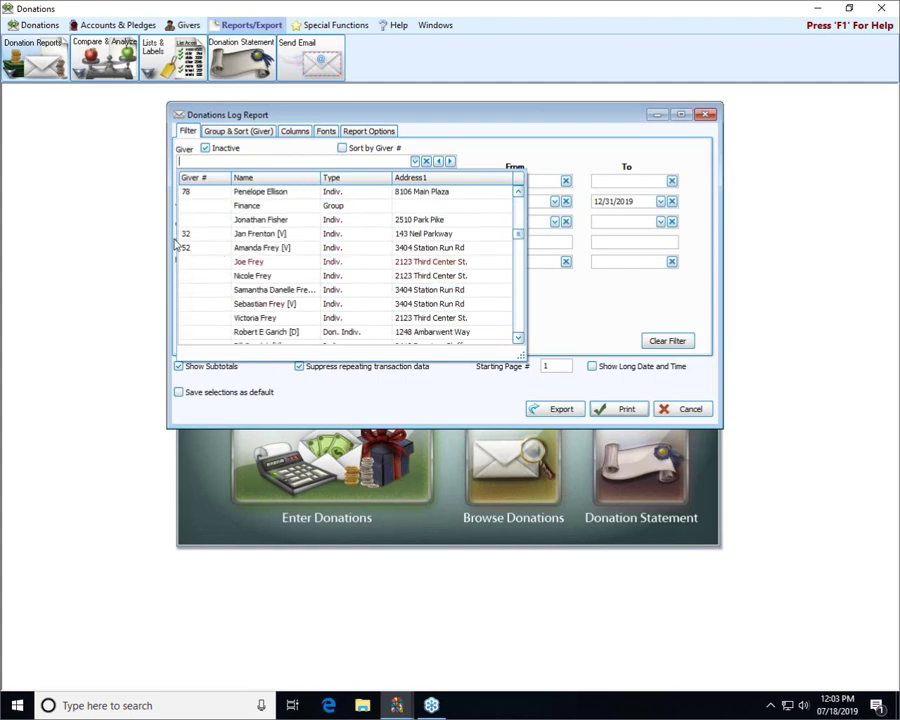
pyautogui.click(206, 149)
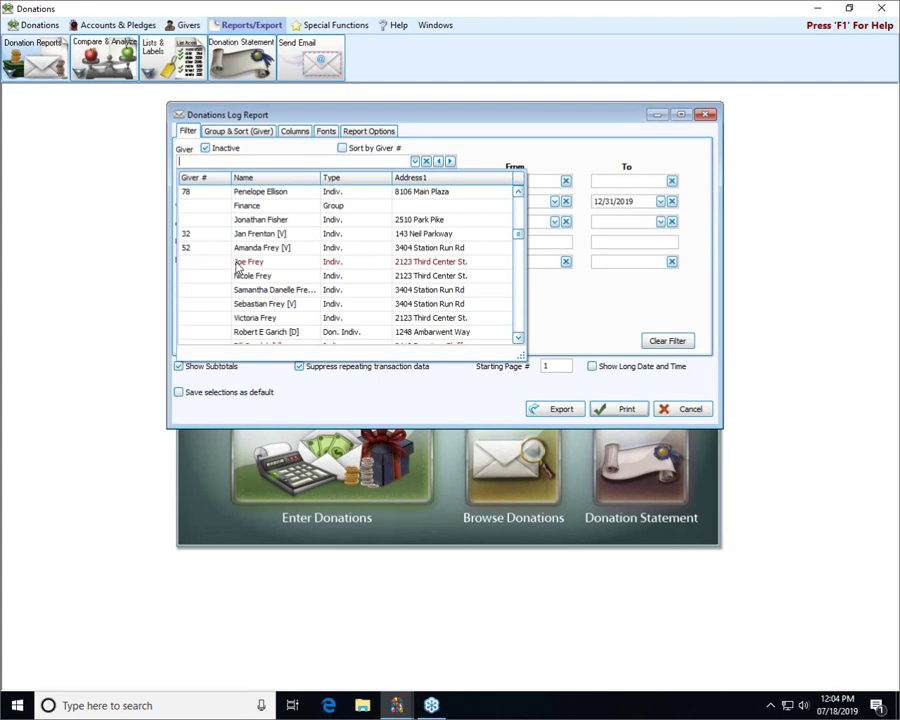
pyautogui.scroll(4, 240, 266)
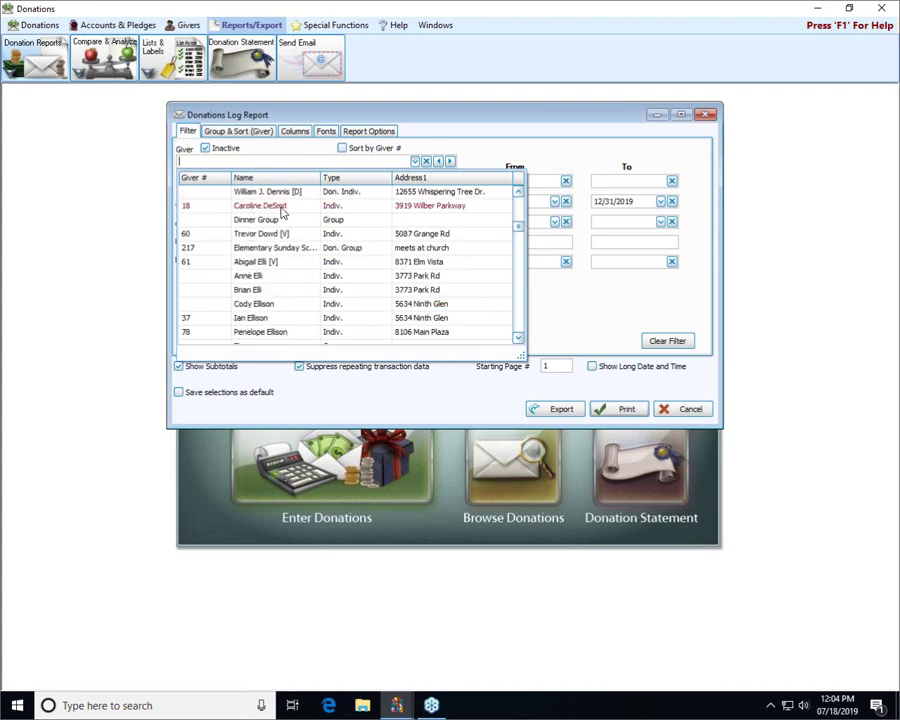
pyautogui.scroll(-6, 283, 211)
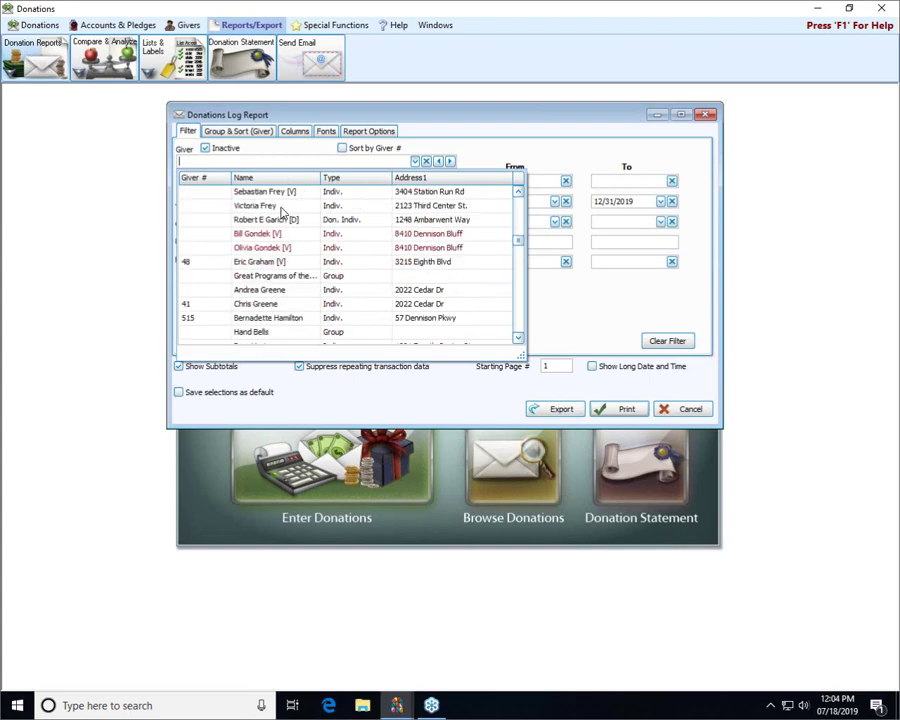
pyautogui.scroll(-3, 287, 243)
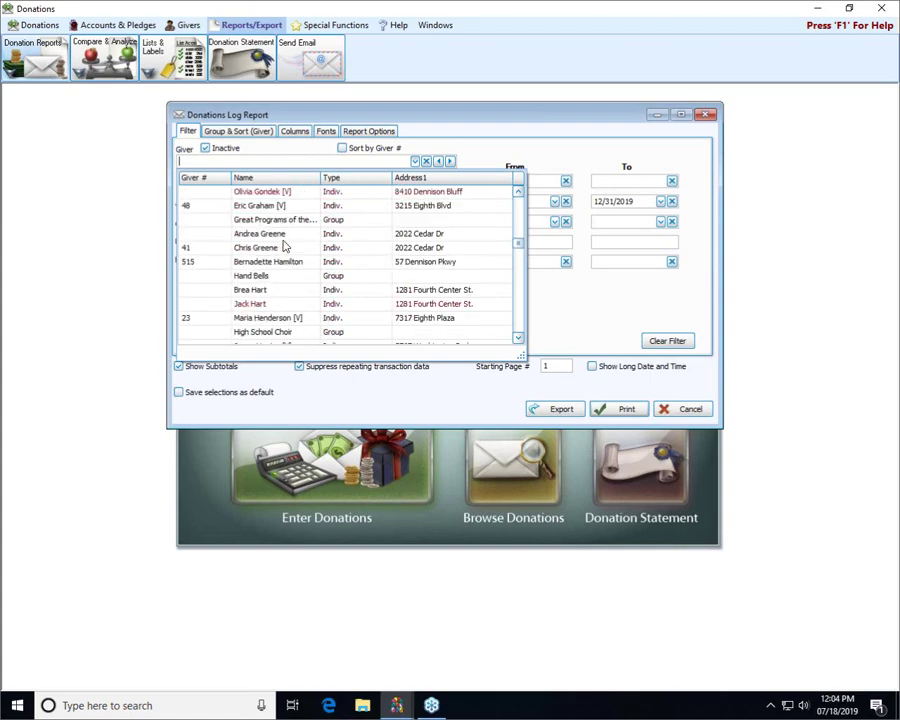
pyautogui.scroll(-2, 284, 245)
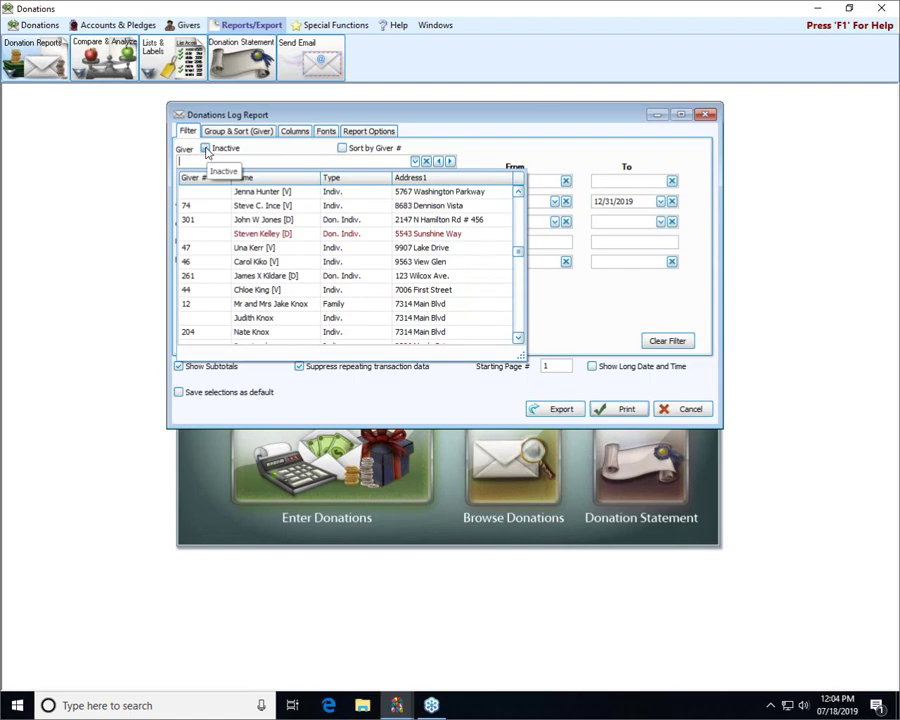
# Exclude inactive givers and review the shortened Giver list
pyautogui.click(206, 150)
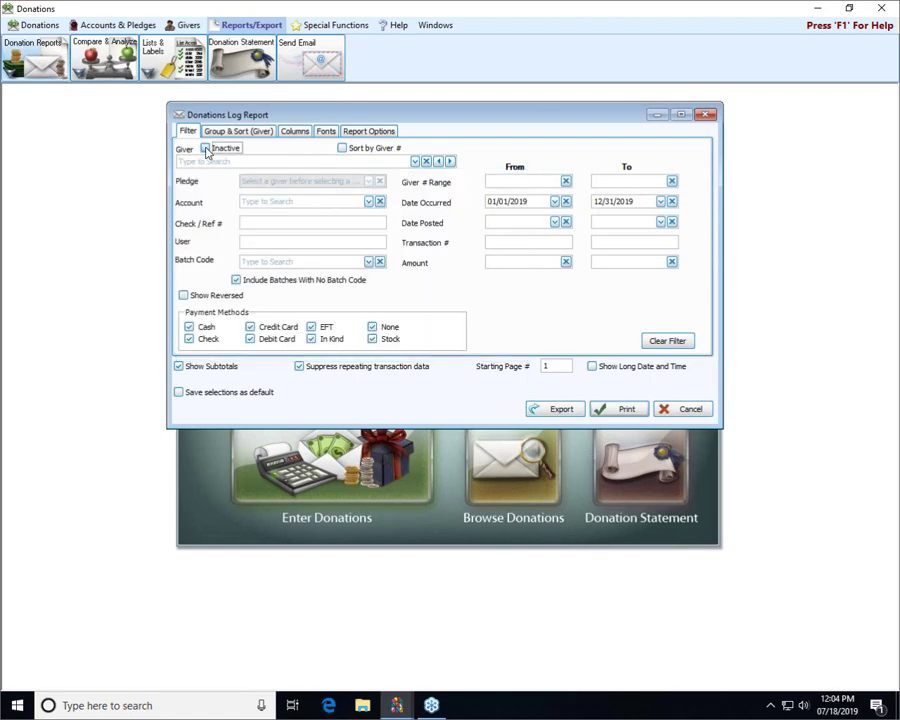
pyautogui.click(414, 161)
pyautogui.scroll(-5, 354, 237)
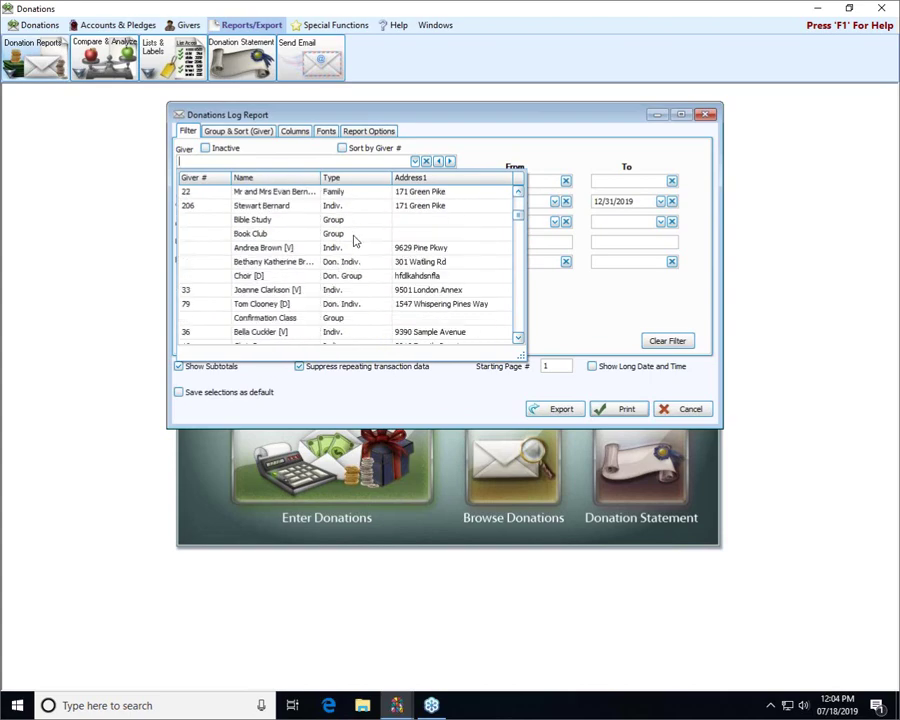
pyautogui.scroll(-12, 354, 240)
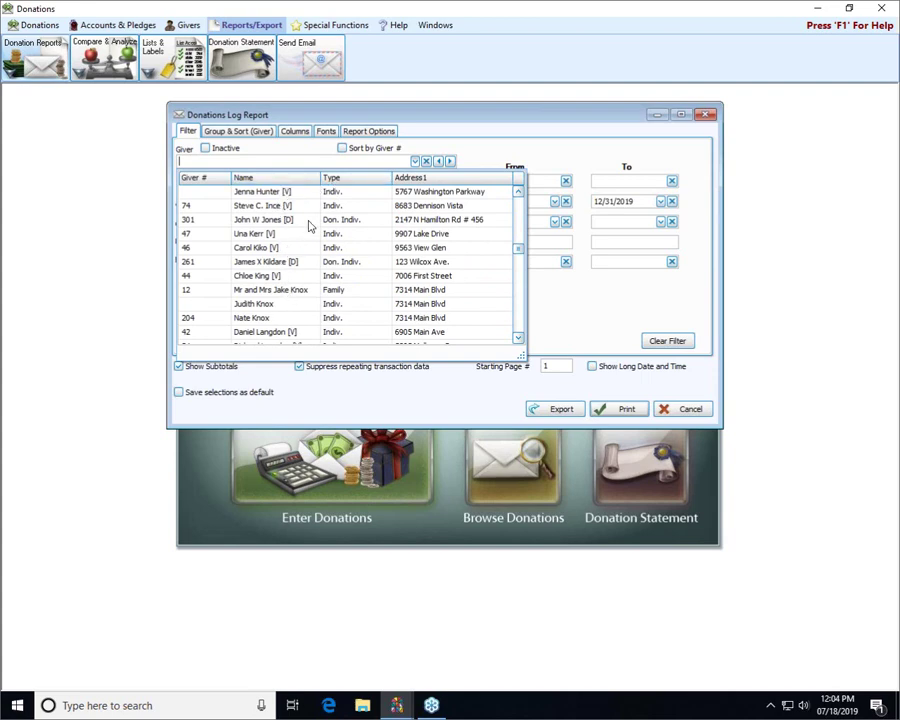
pyautogui.scroll(2, 289, 261)
pyautogui.scroll(3, 288, 261)
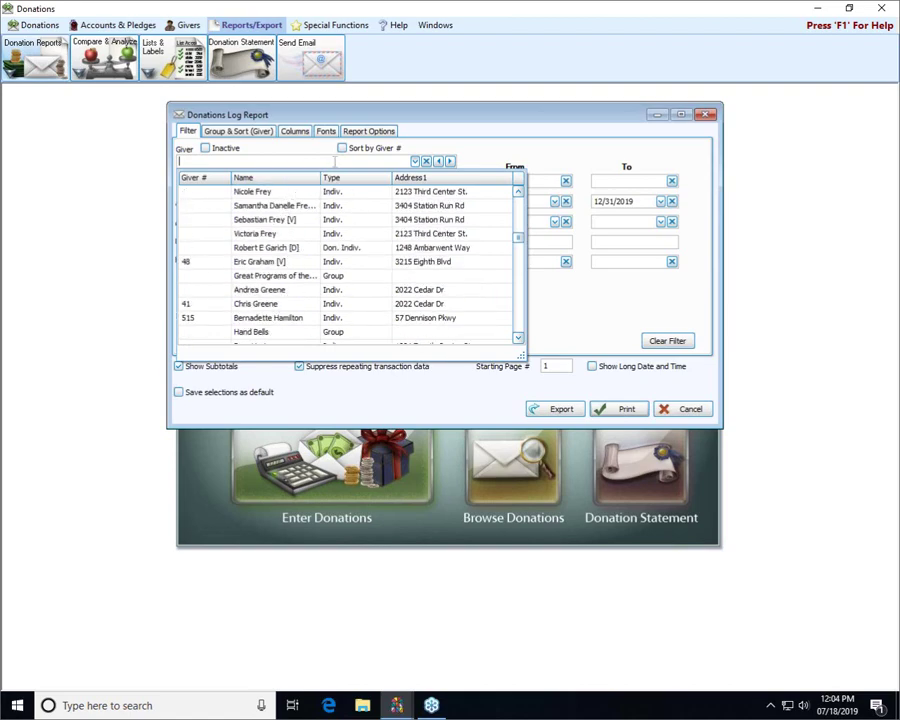
pyautogui.click(342, 150)
# Sort the Giver list by giver number and scroll back to the top
pyautogui.click(342, 148)
pyautogui.click(415, 161)
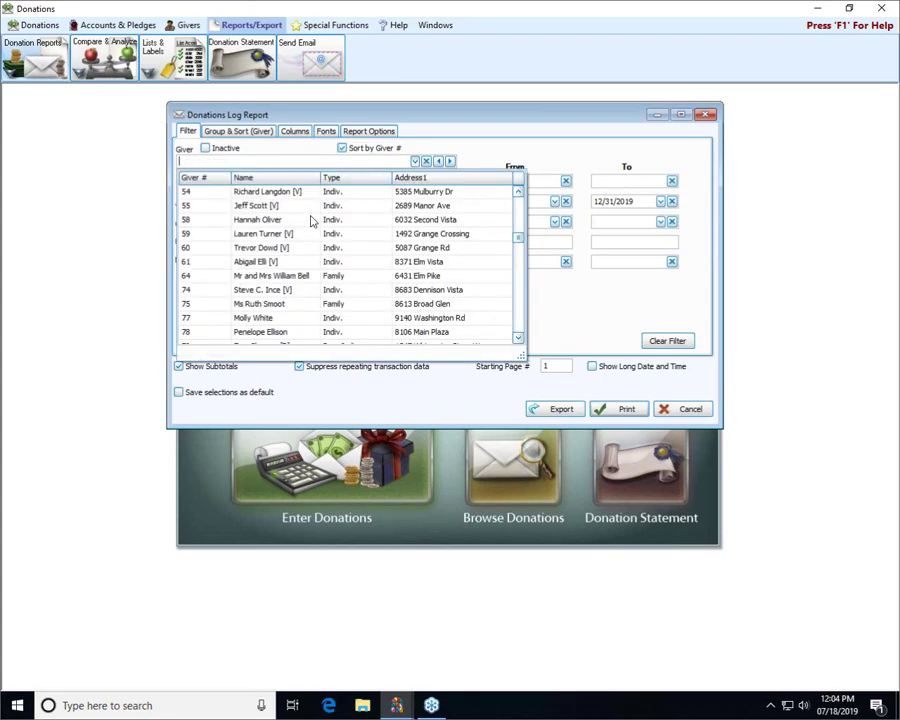
pyautogui.scroll(2, 190, 208)
pyautogui.scroll(10, 190, 208)
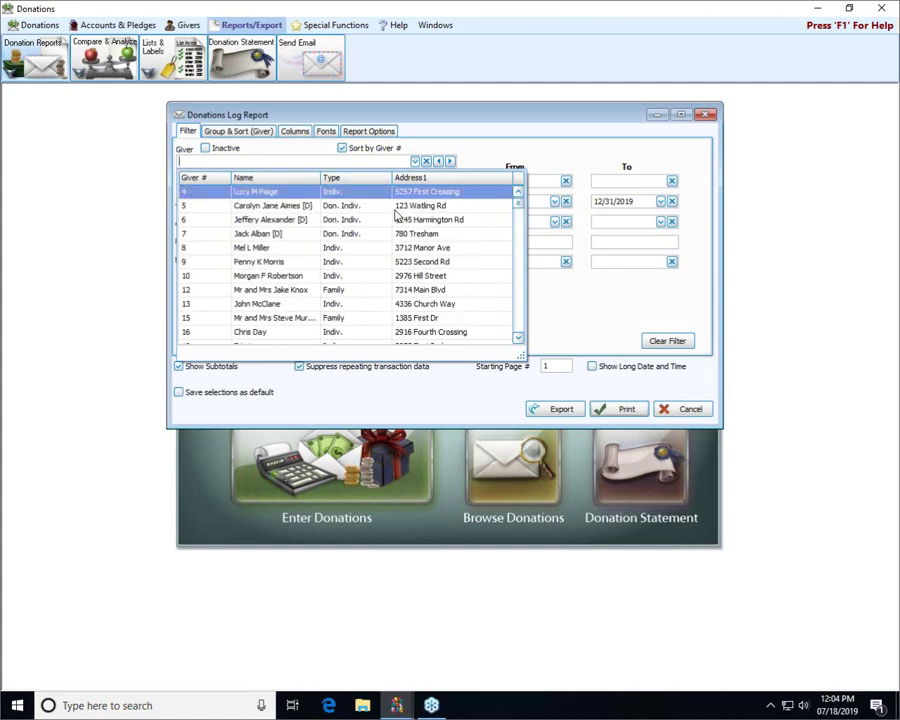
pyautogui.moveTo(518, 195); pyautogui.dragTo(512, 136)
# Pick the first giver from the Giver list, then clear that choice
pyautogui.click(416, 162)
pyautogui.click(416, 162)
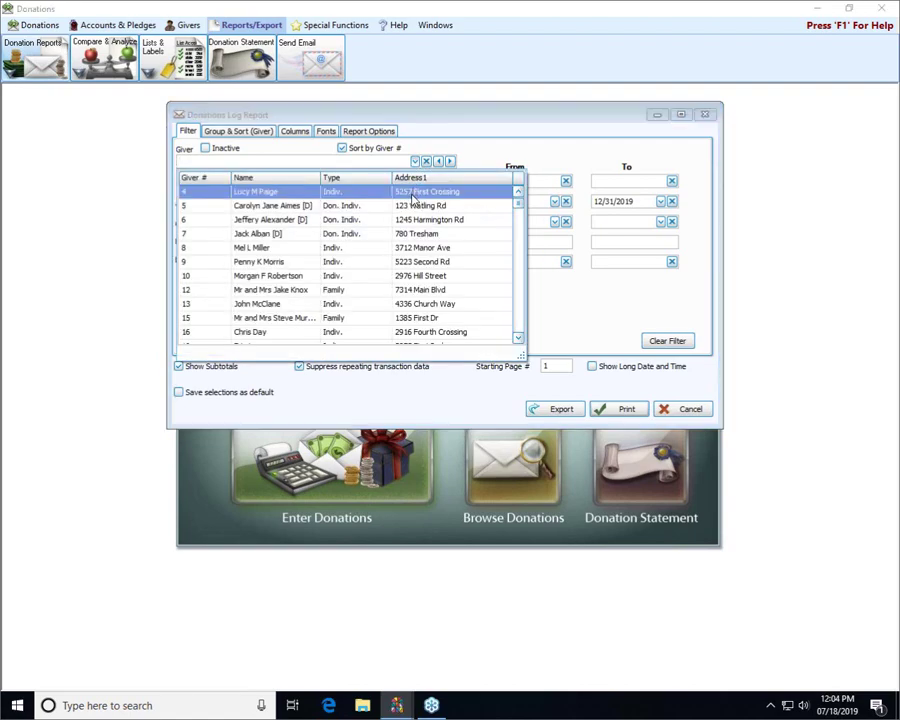
pyautogui.click(420, 189)
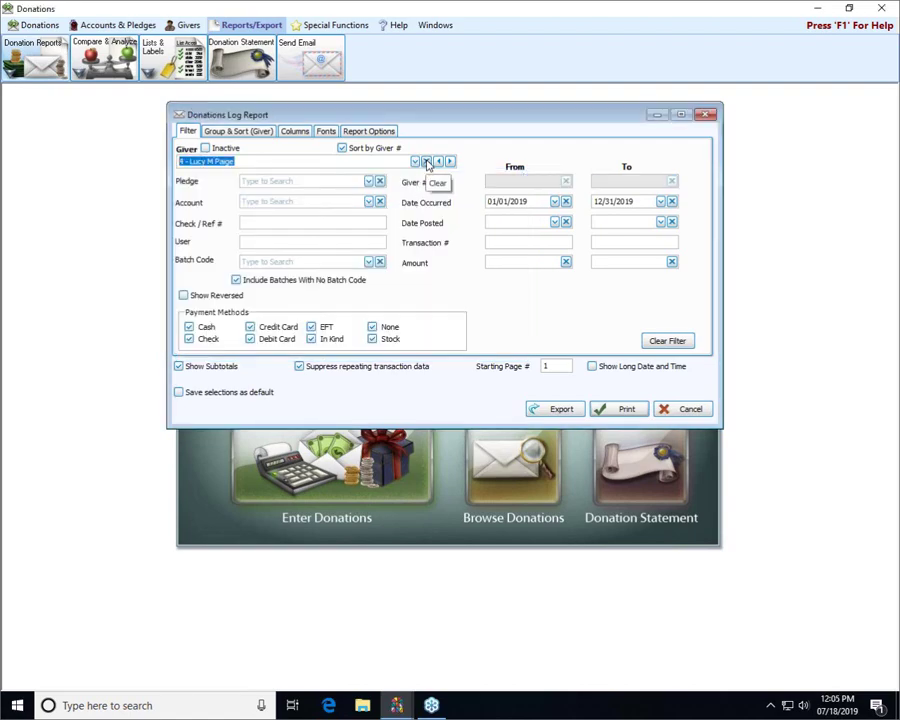
pyautogui.click(427, 162)
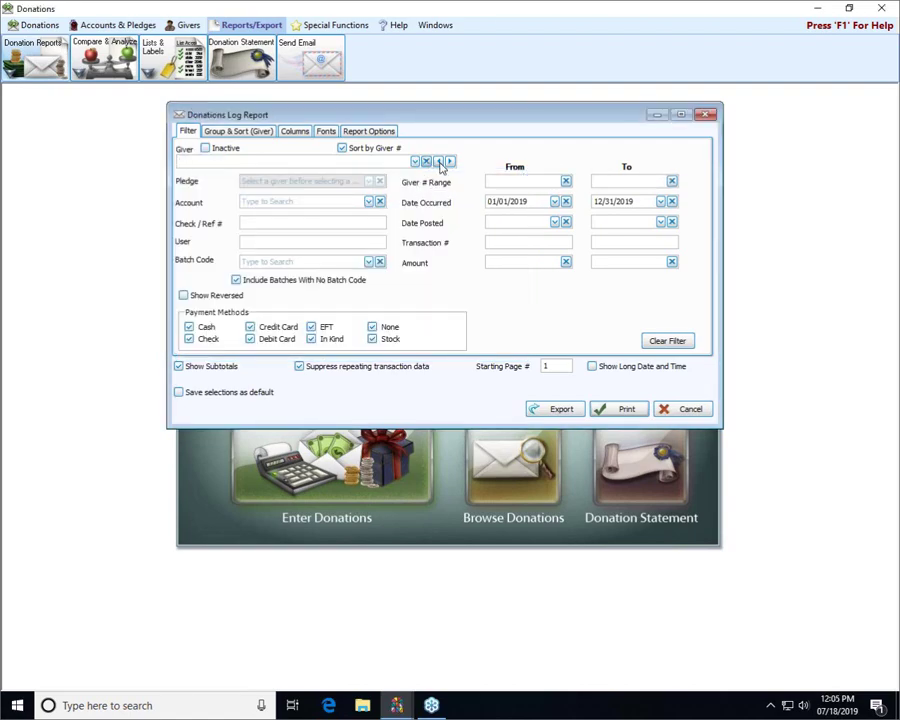
# Step forward and back through givers using the Giver field's arrow buttons
pyautogui.click(450, 162)
pyautogui.click(450, 162)
pyautogui.click(450, 162)
pyautogui.click(450, 162)
pyautogui.click(450, 162)
pyautogui.click(450, 162)
pyautogui.click(450, 162)
pyautogui.click(438, 162)
pyautogui.click(450, 162)
pyautogui.click(438, 162)
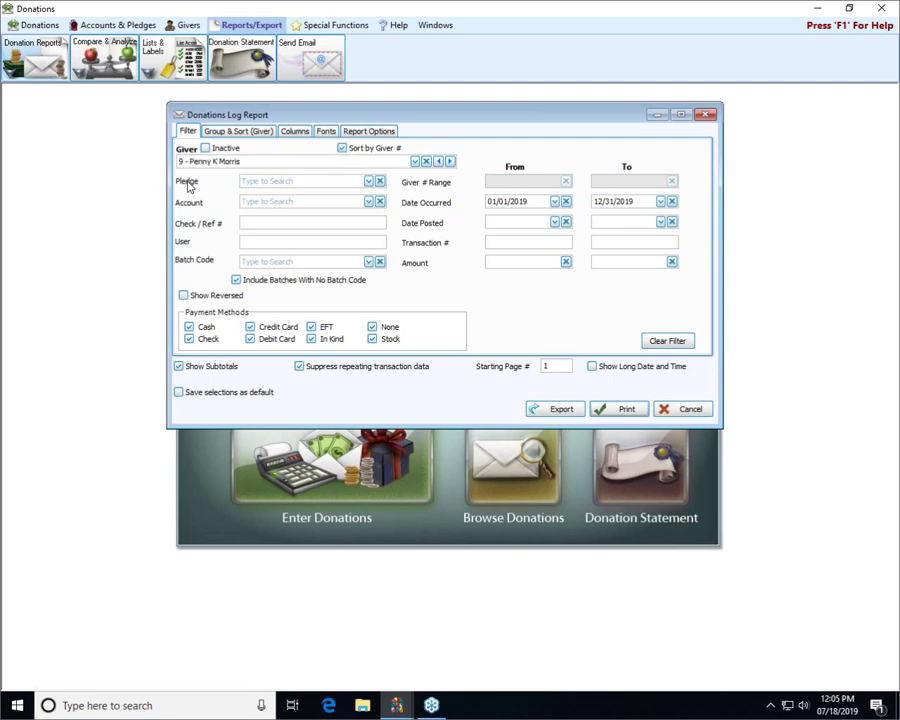
# View the selected giver's pledge list, then remove the giver from the filter
pyautogui.click(369, 182)
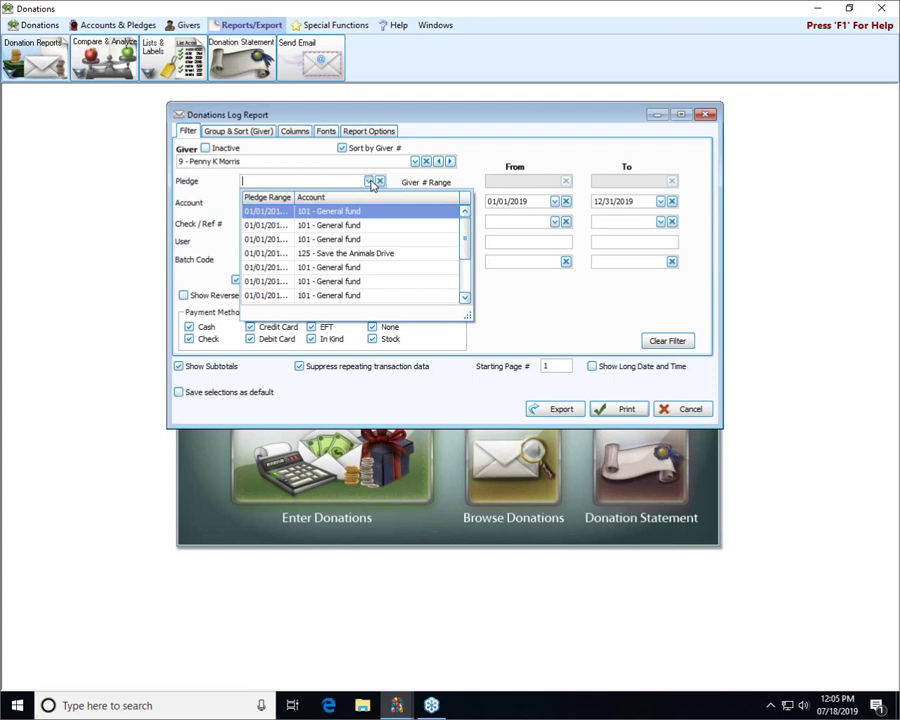
pyautogui.click(369, 182)
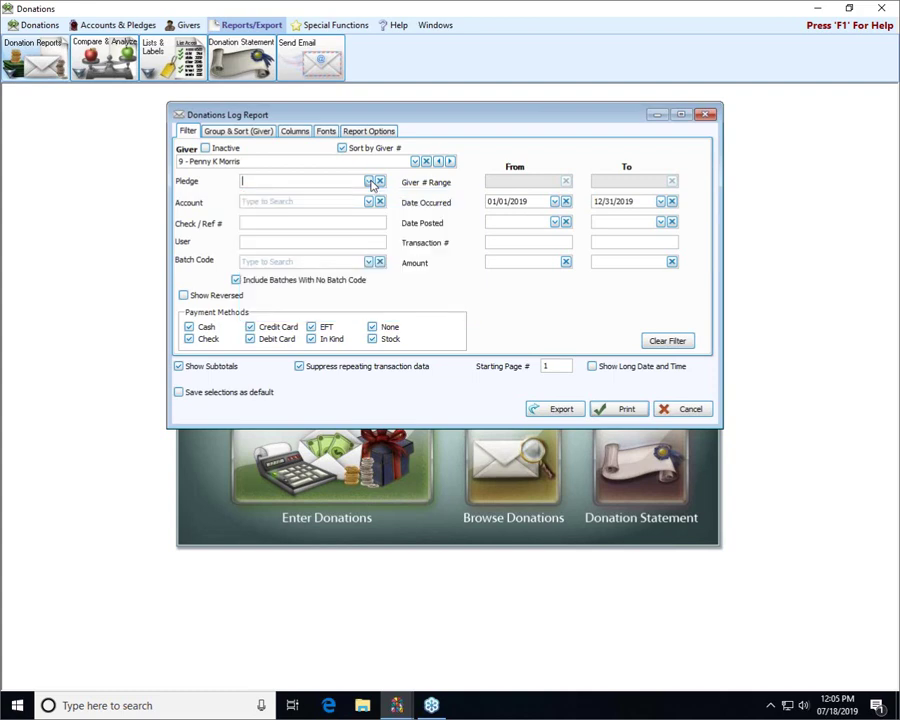
pyautogui.click(425, 162)
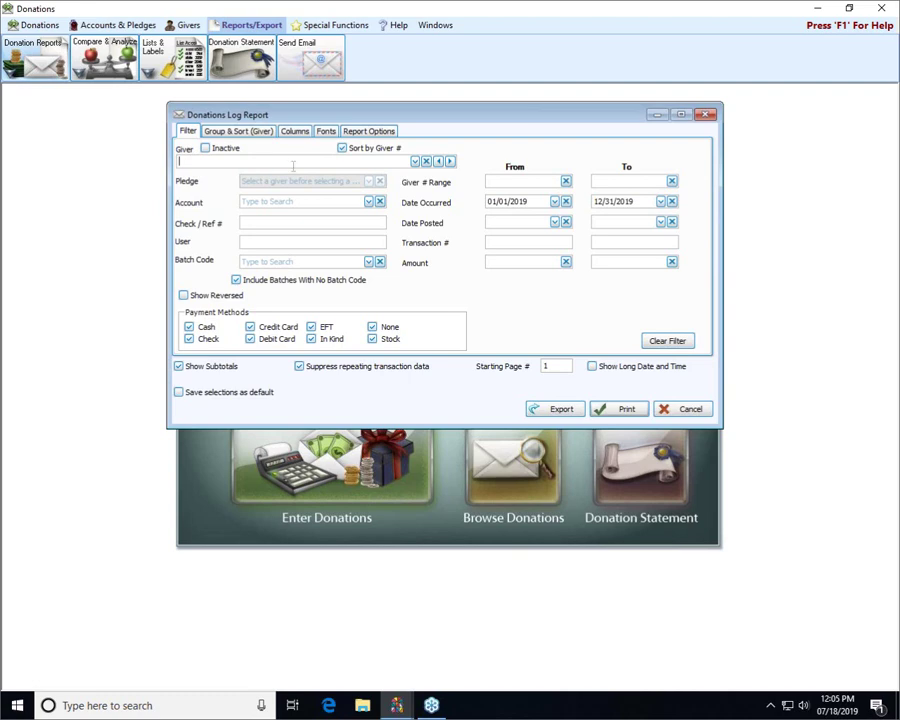
pyautogui.click(415, 161)
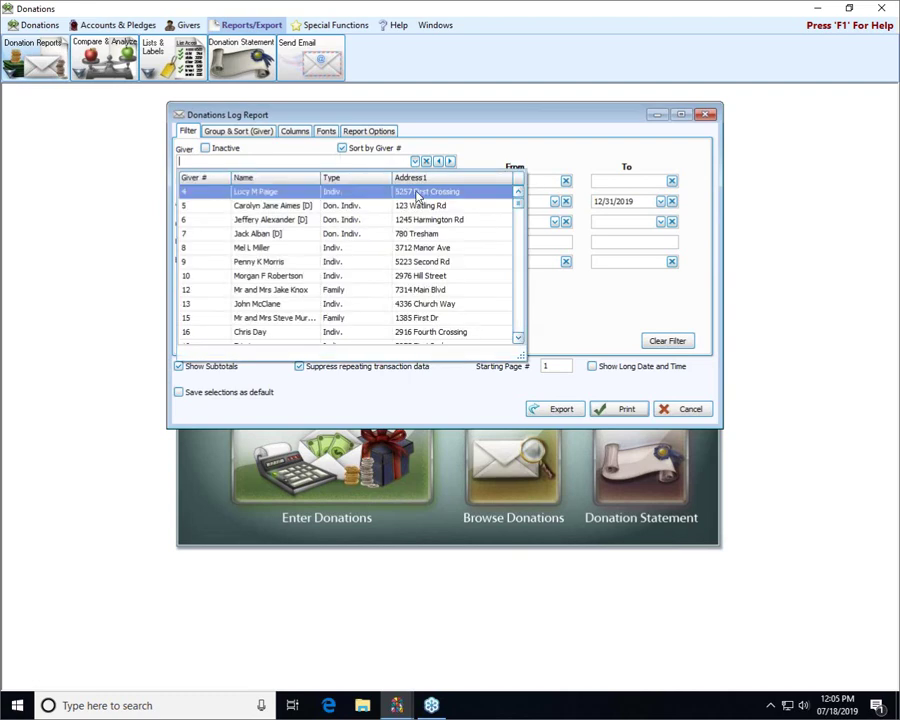
pyautogui.click(418, 192)
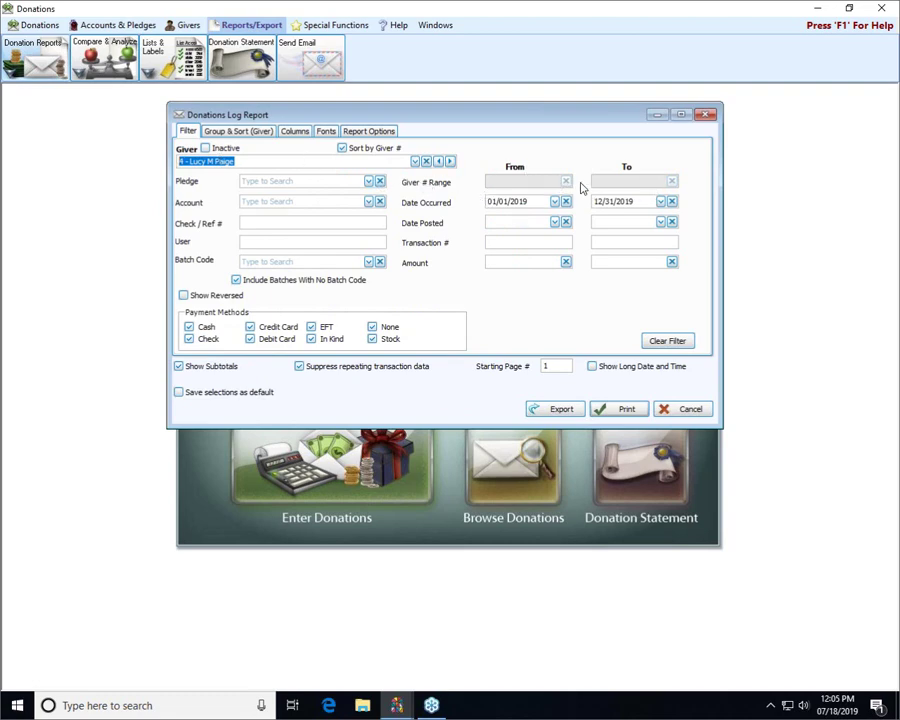
pyautogui.click(426, 161)
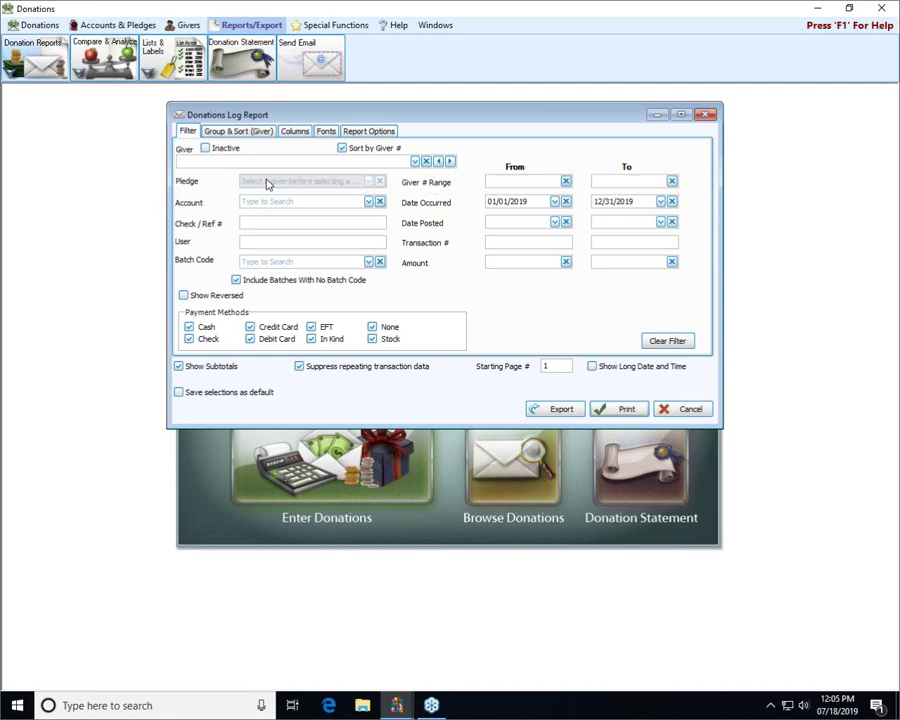
pyautogui.click(415, 161)
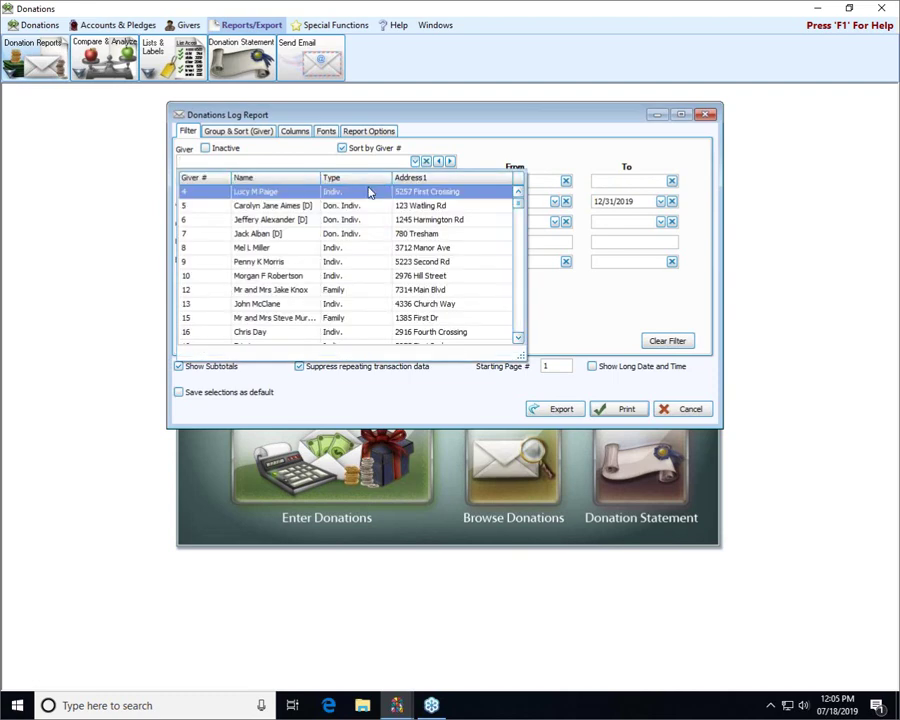
pyautogui.click(372, 193)
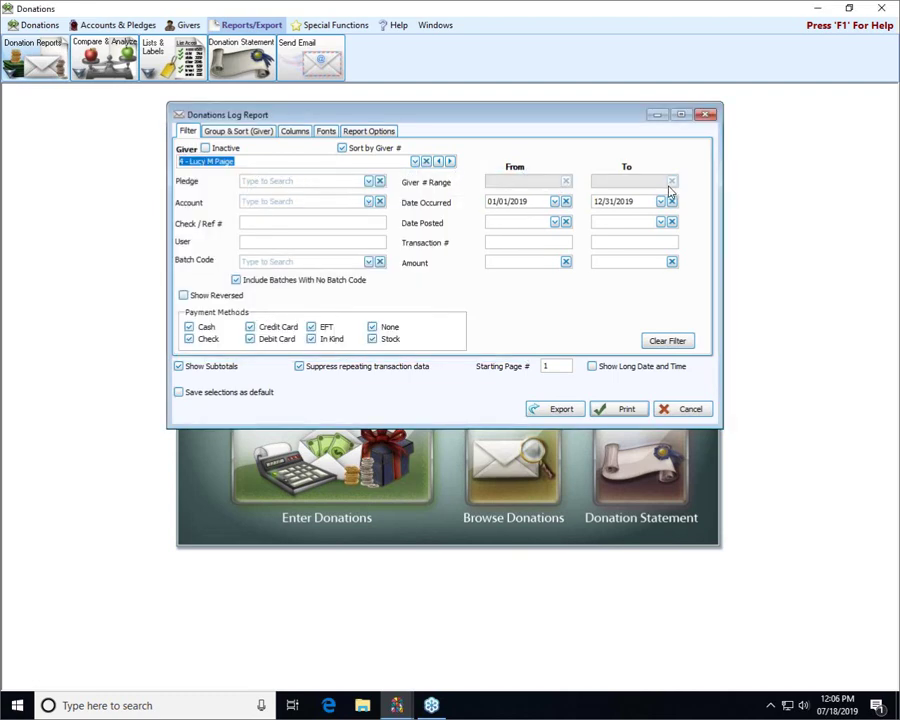
pyautogui.click(426, 162)
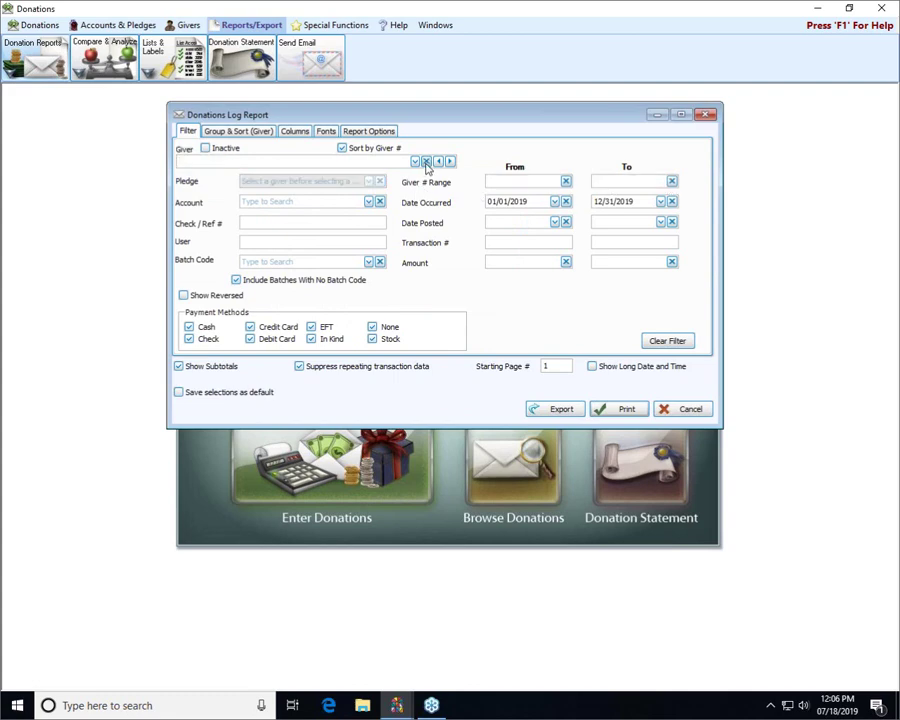
pyautogui.click(546, 181)
pyautogui.press('Tab')
pyautogui.write('100')
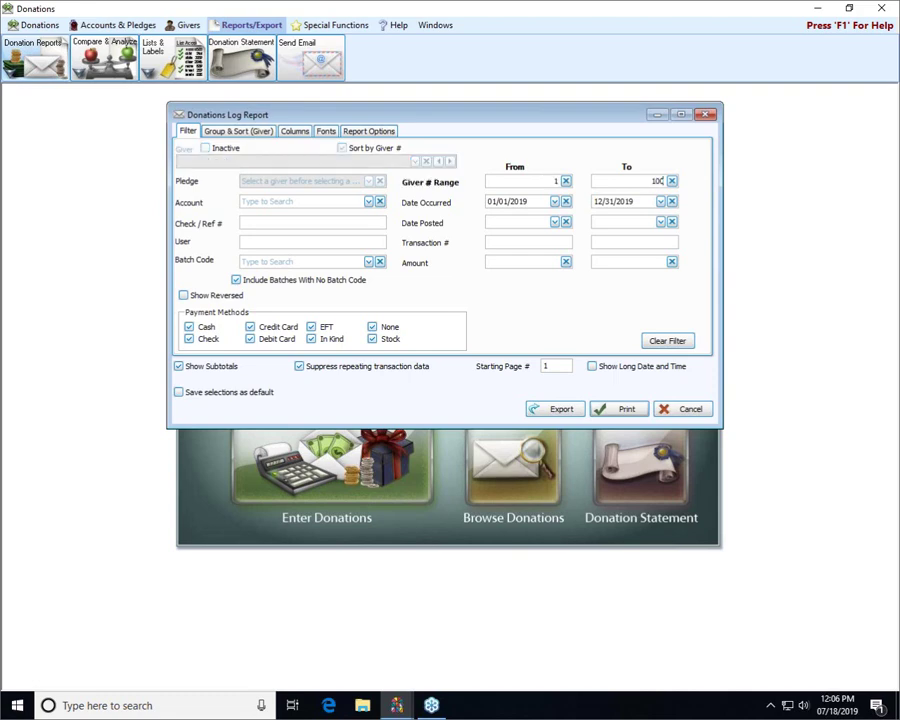
pyautogui.click(671, 181)
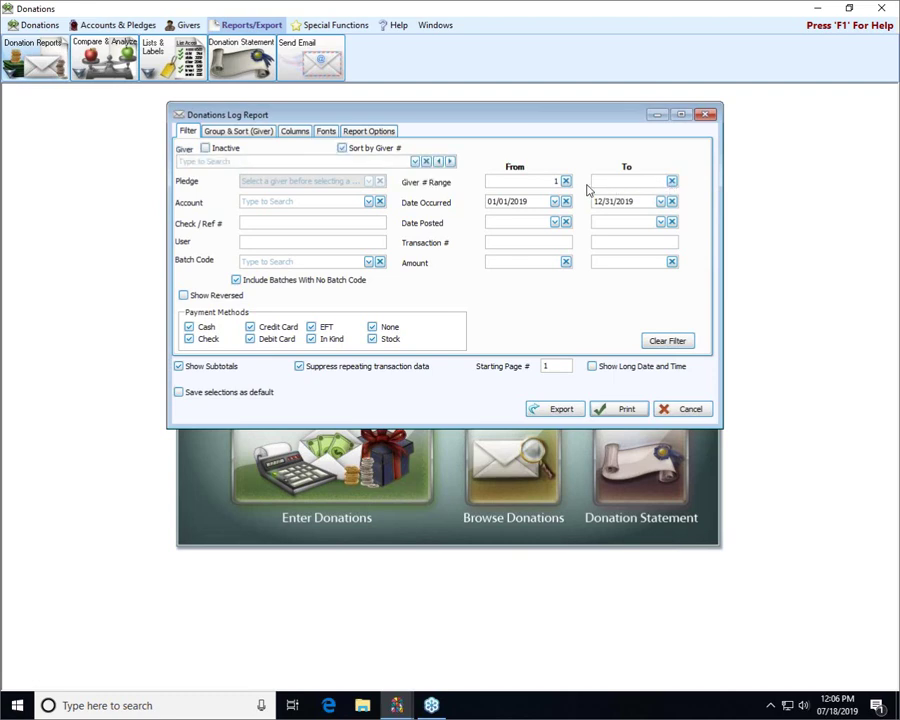
pyautogui.click(565, 181)
pyautogui.click(369, 202)
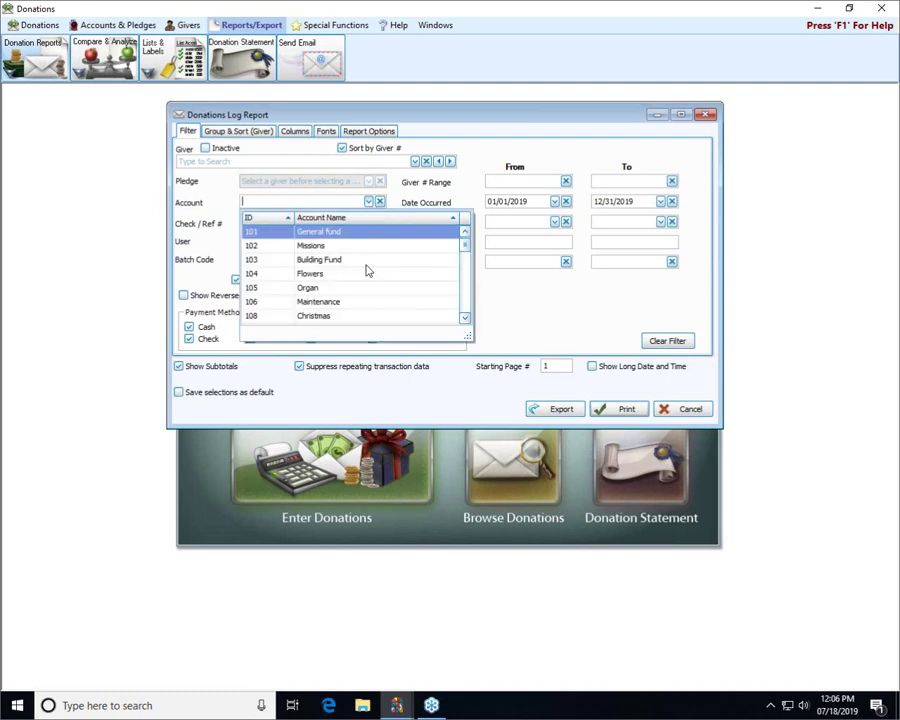
pyautogui.scroll(-1, 366, 270)
pyautogui.scroll(-8, 366, 270)
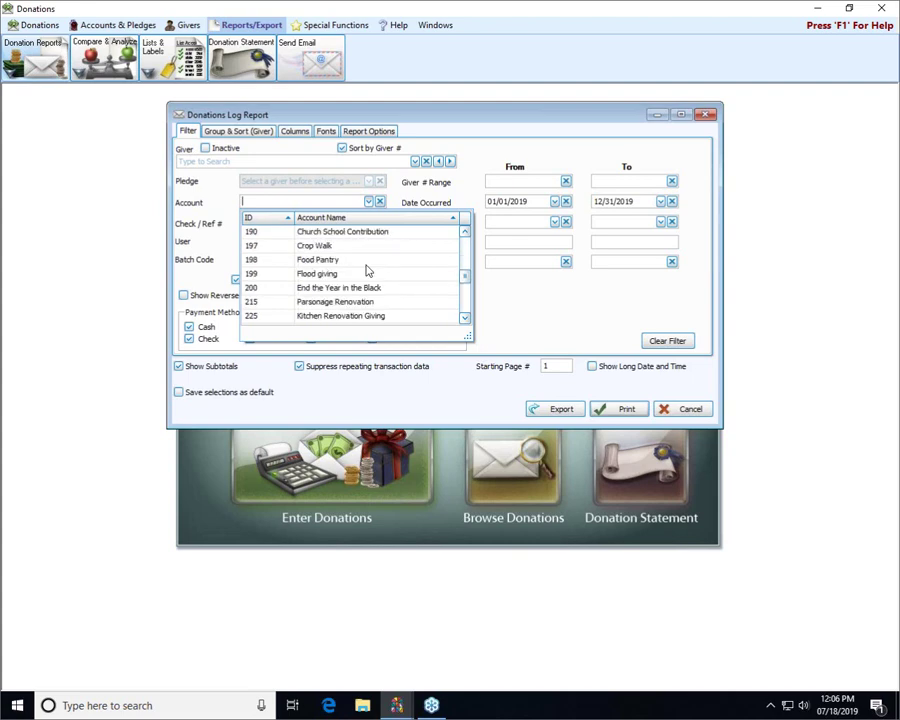
pyautogui.scroll(-5, 366, 270)
pyautogui.scroll(15, 366, 270)
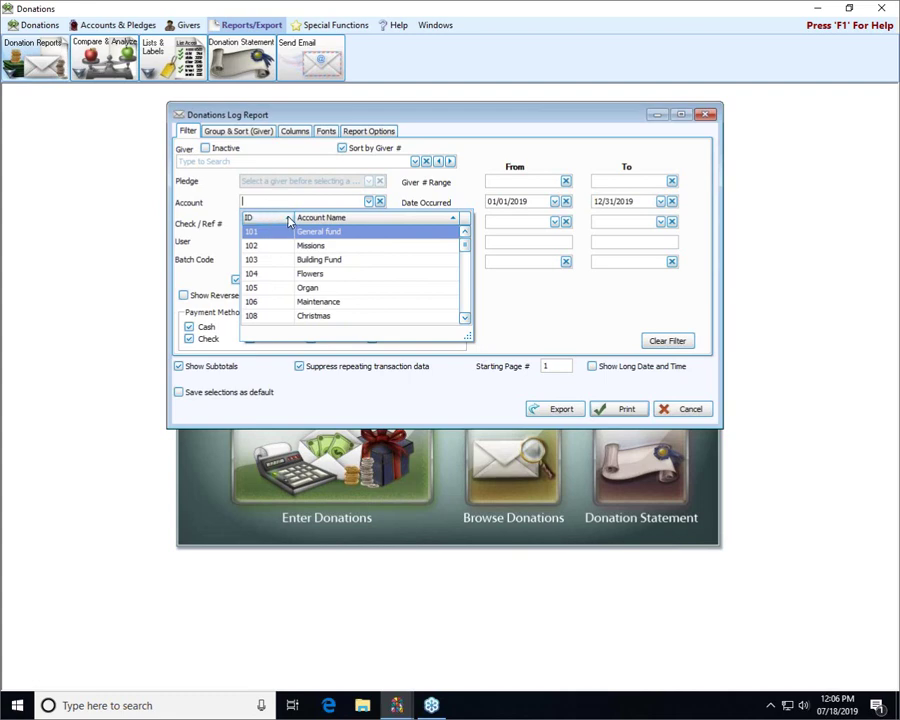
pyautogui.click(336, 219)
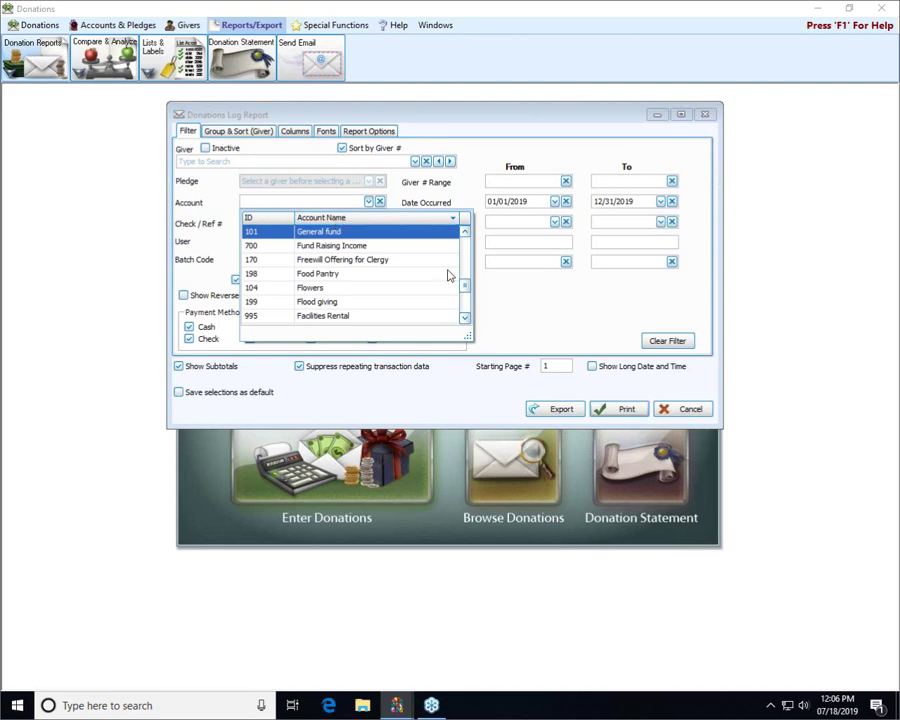
pyautogui.moveTo(465, 286); pyautogui.dragTo(465, 240)
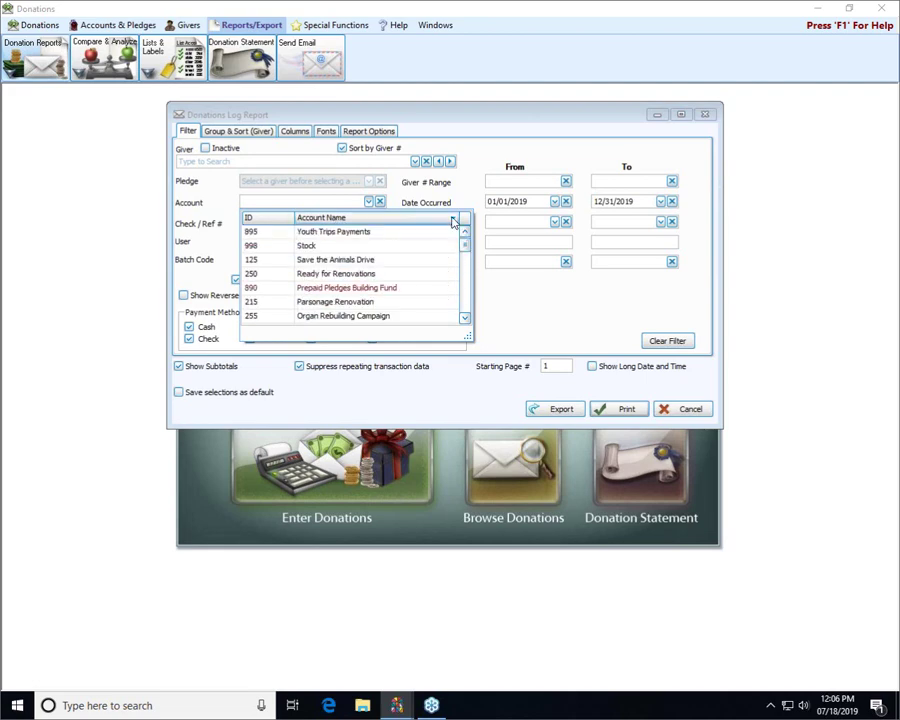
pyautogui.click(450, 219)
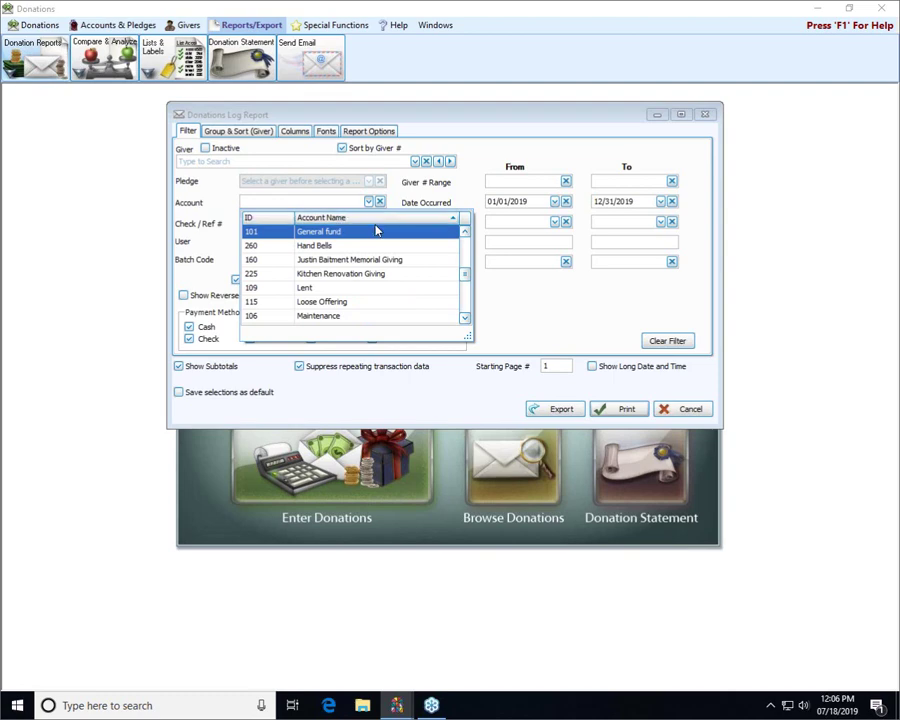
pyautogui.scroll(1, 466, 268)
pyautogui.moveTo(466, 268); pyautogui.dragTo(466, 228)
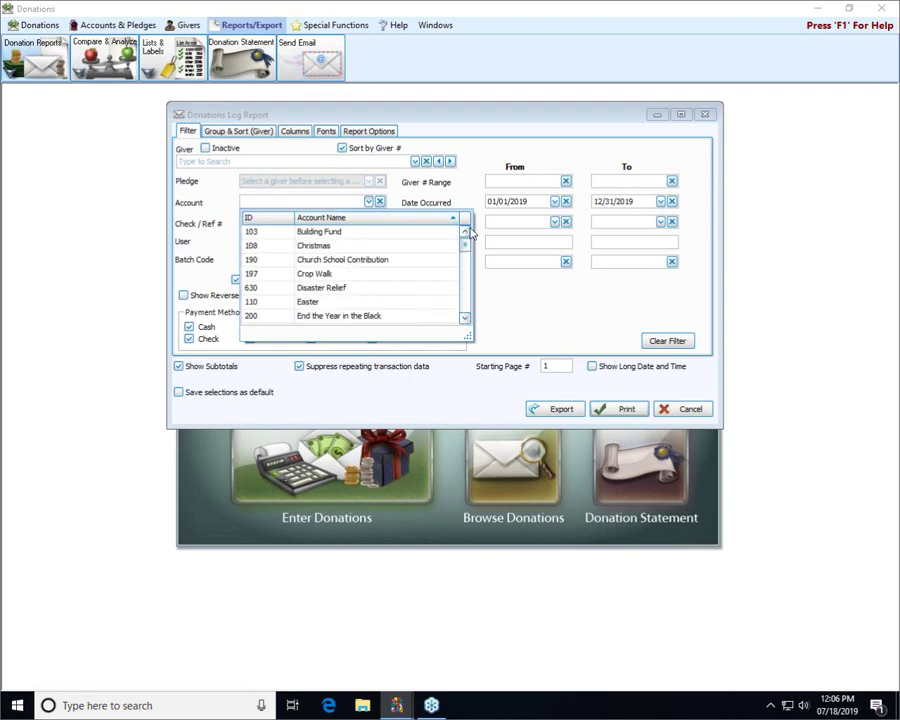
pyautogui.click(259, 218)
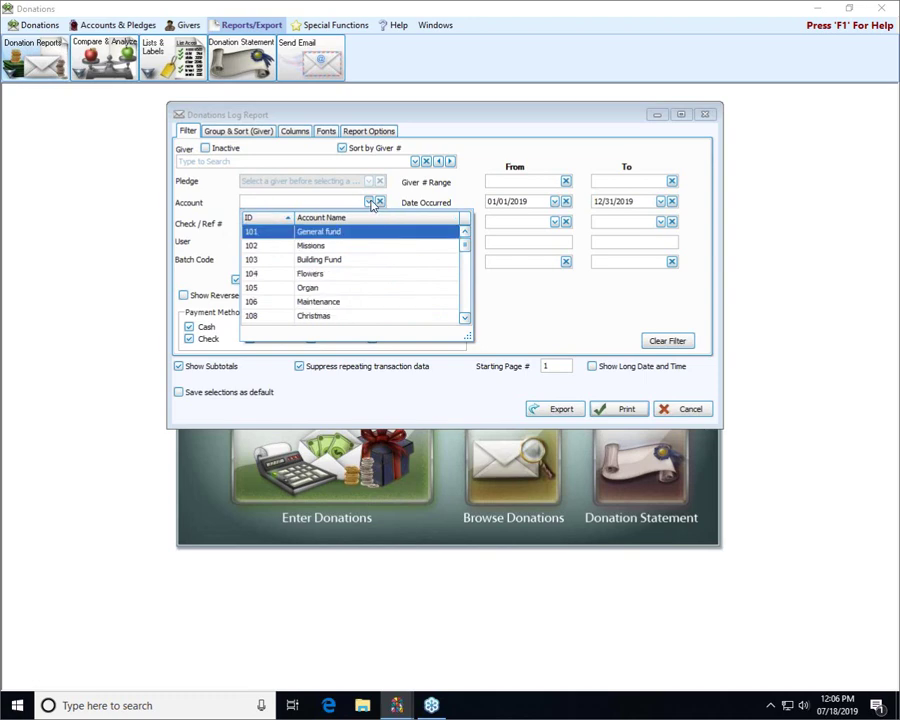
pyautogui.click(371, 203)
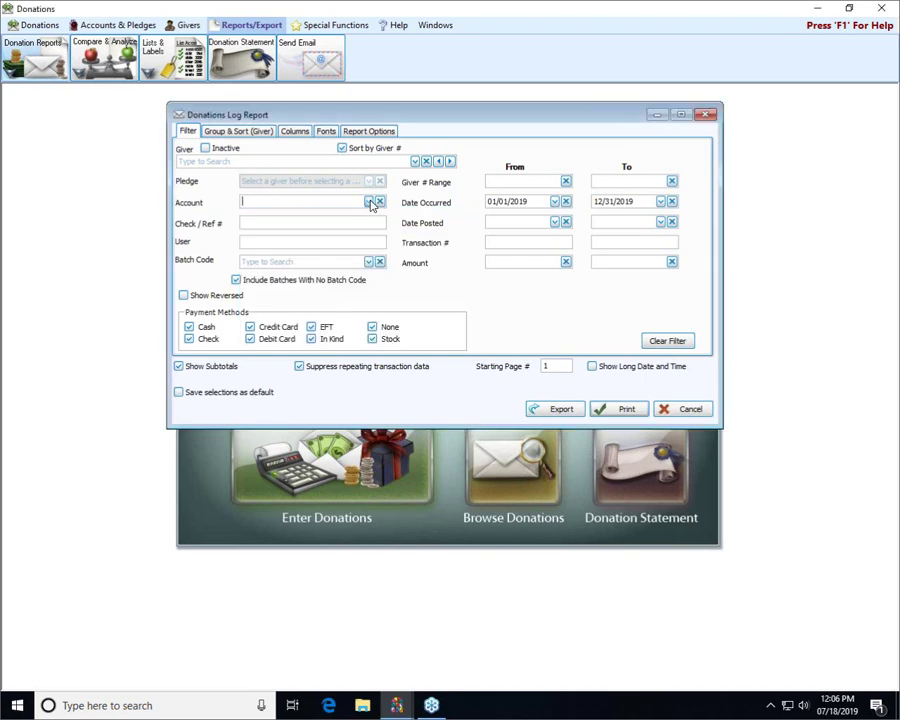
pyautogui.click(369, 223)
pyautogui.click(368, 262)
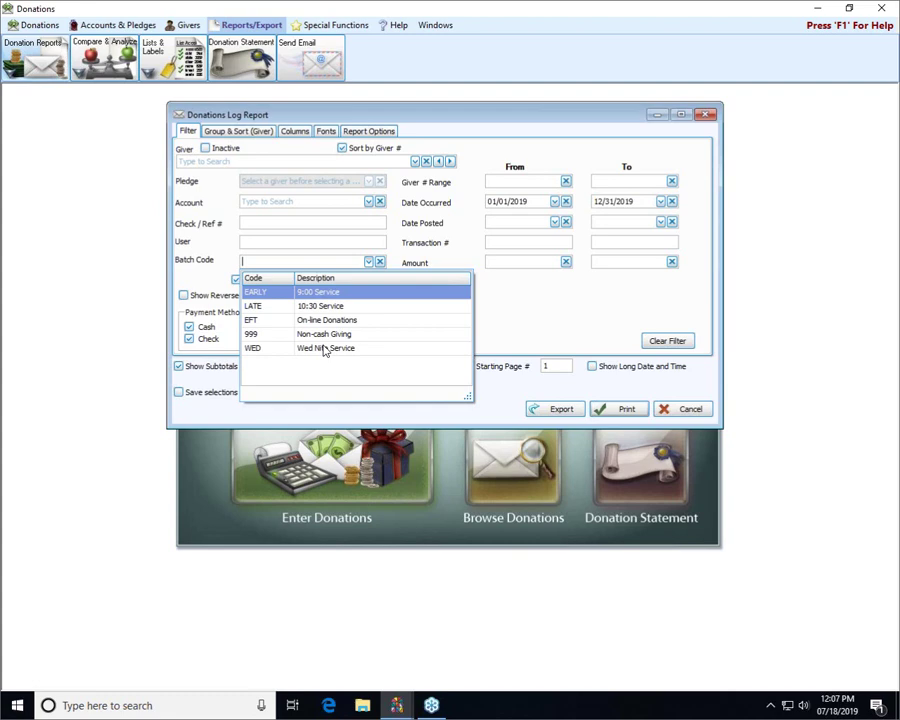
pyautogui.click(369, 262)
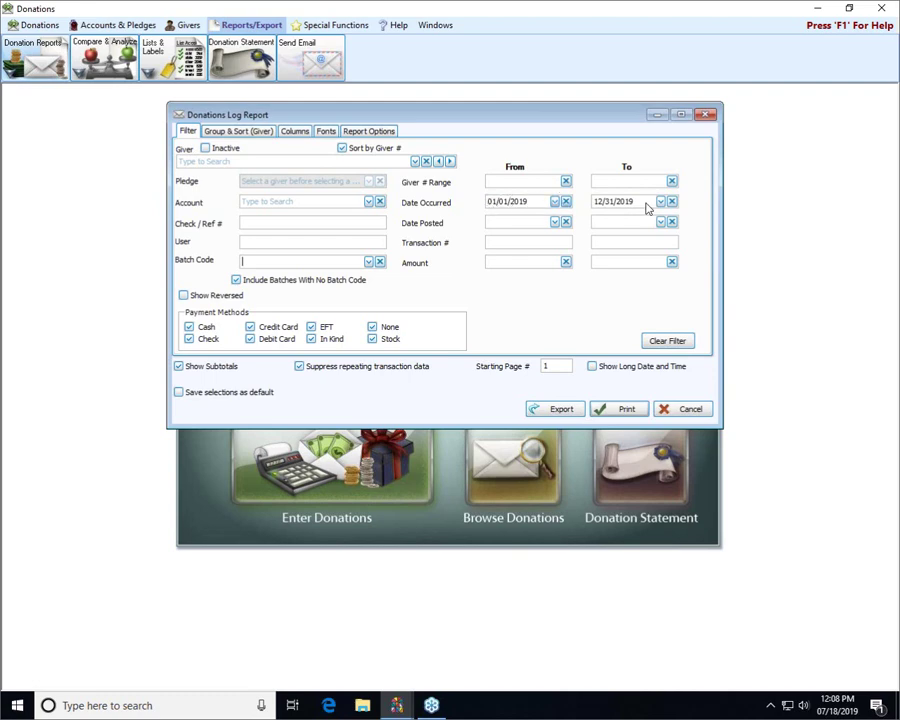
# Set both Date Occurred From and To dates to today
pyautogui.click(556, 202)
pyautogui.click(536, 366)
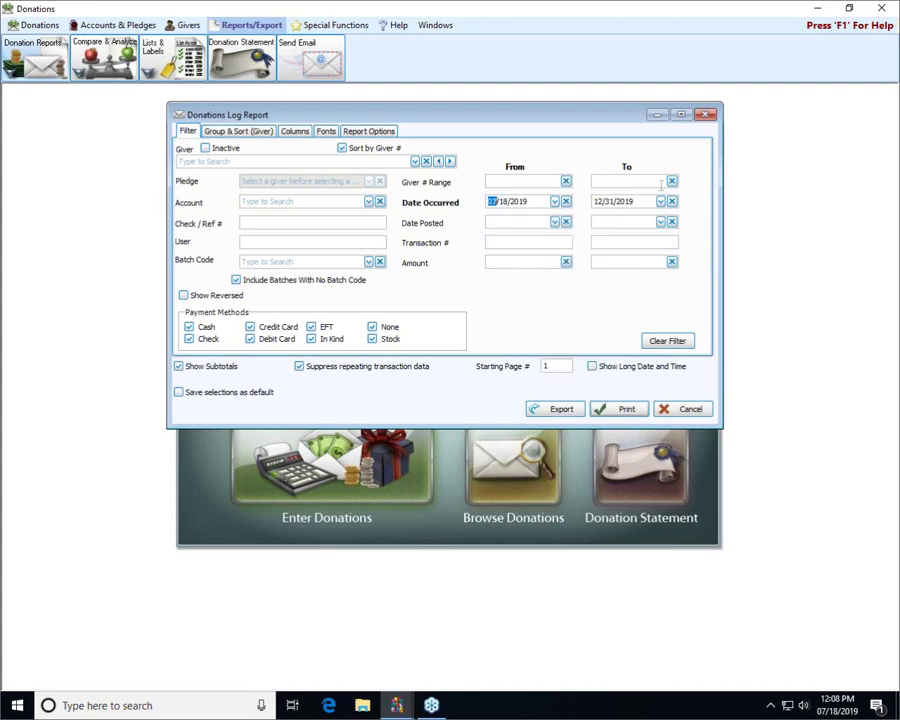
pyautogui.click(660, 202)
pyautogui.click(641, 366)
# Clear the Date Occurred start and end dates so both are blank
pyautogui.click(553, 203)
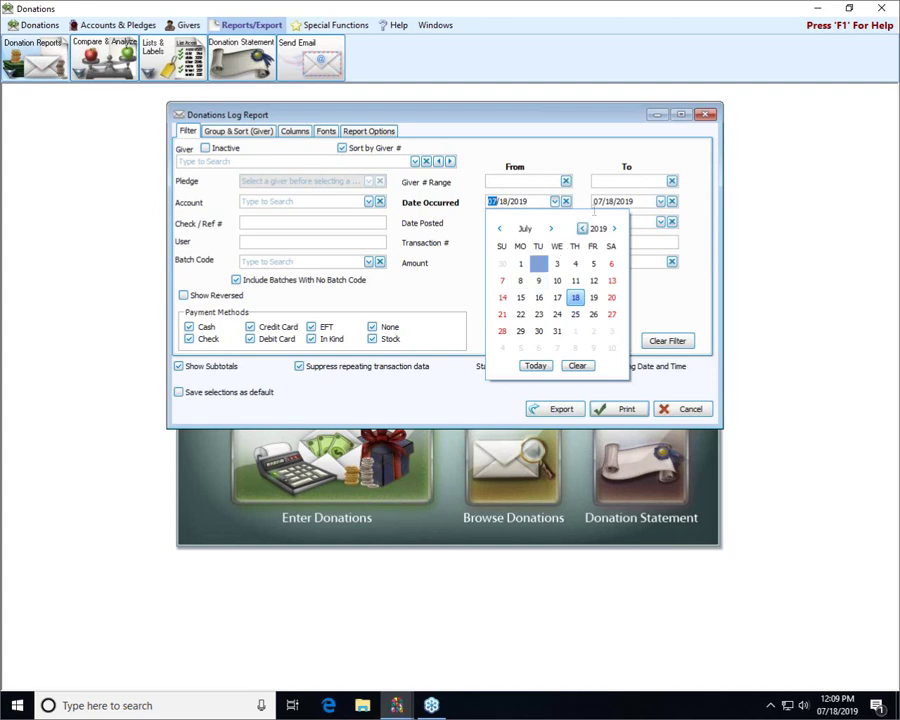
pyautogui.click(553, 202)
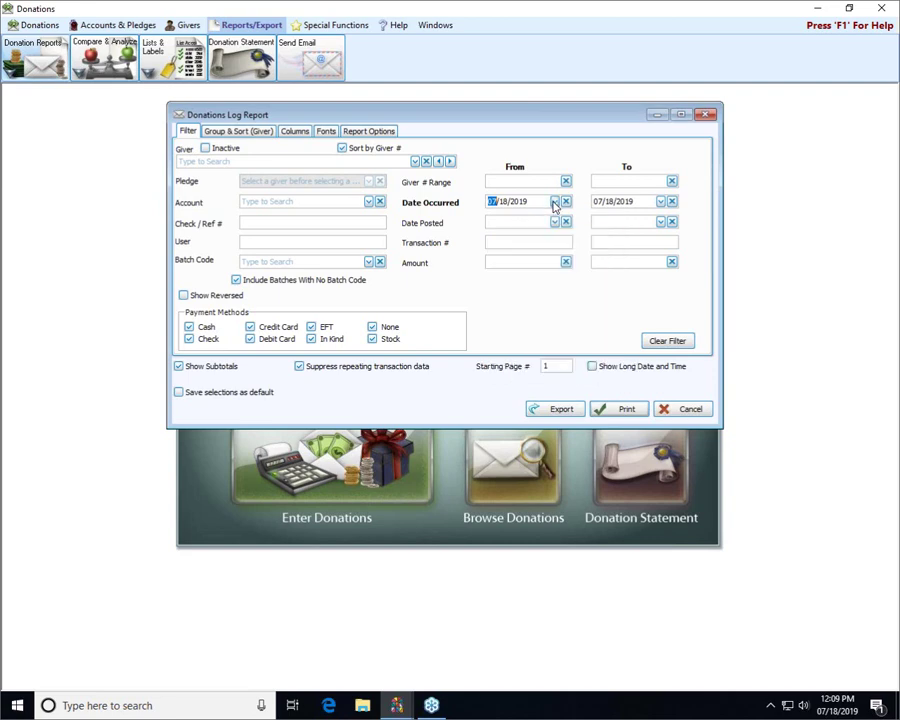
pyautogui.click(565, 201)
pyautogui.click(671, 202)
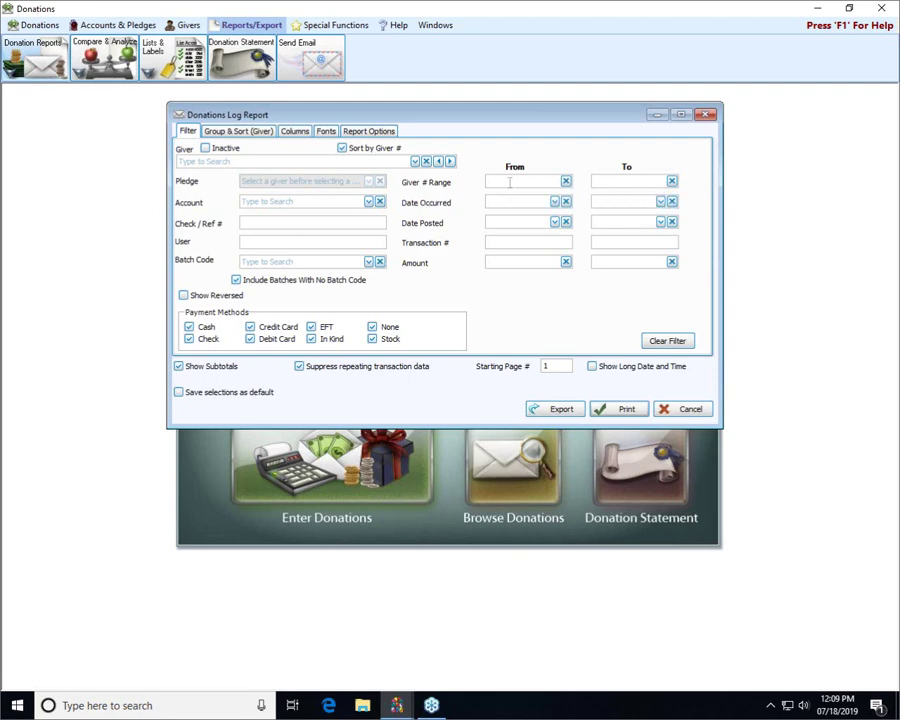
# Delete the 0 values from the Transaction # range fields
pyautogui.click(492, 242)
pyautogui.press('Delete')
pyautogui.click(507, 239)
pyautogui.click(594, 242)
pyautogui.click(540, 238)
pyautogui.click(645, 243)
pyautogui.click(503, 241)
pyautogui.press('Delete')
# Set the Amount range to 100.00 through 500.00
pyautogui.press('Tab')
pyautogui.write('50')
pyautogui.press('Tab')
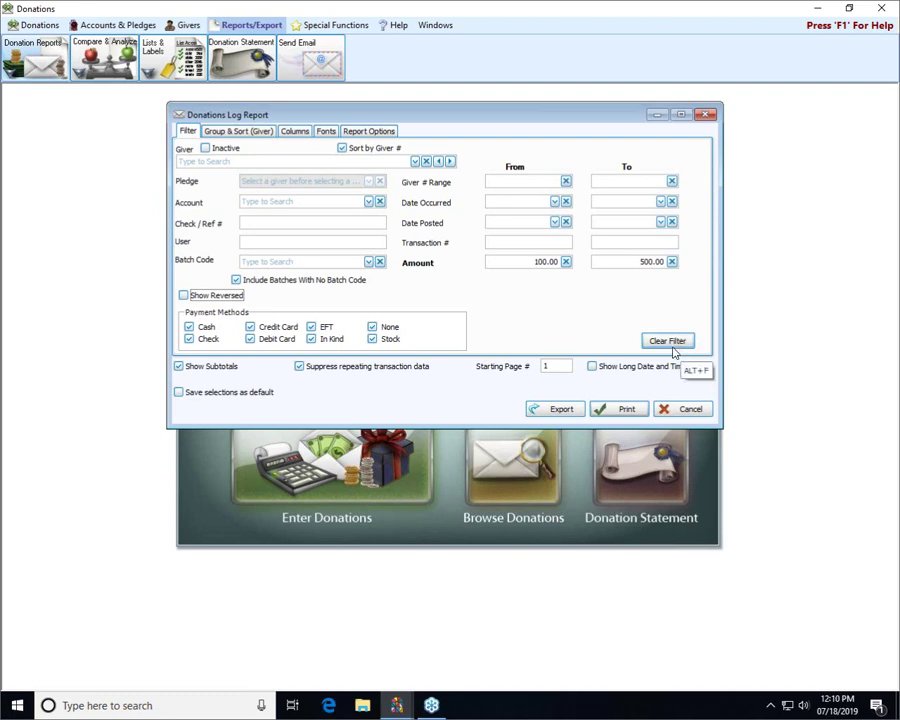
# Enter Date Occurred 01/01/2019 to 12/31/2019 and preview the 3-page Donations Log Report
pyautogui.click(621, 411)
pyautogui.click(554, 203)
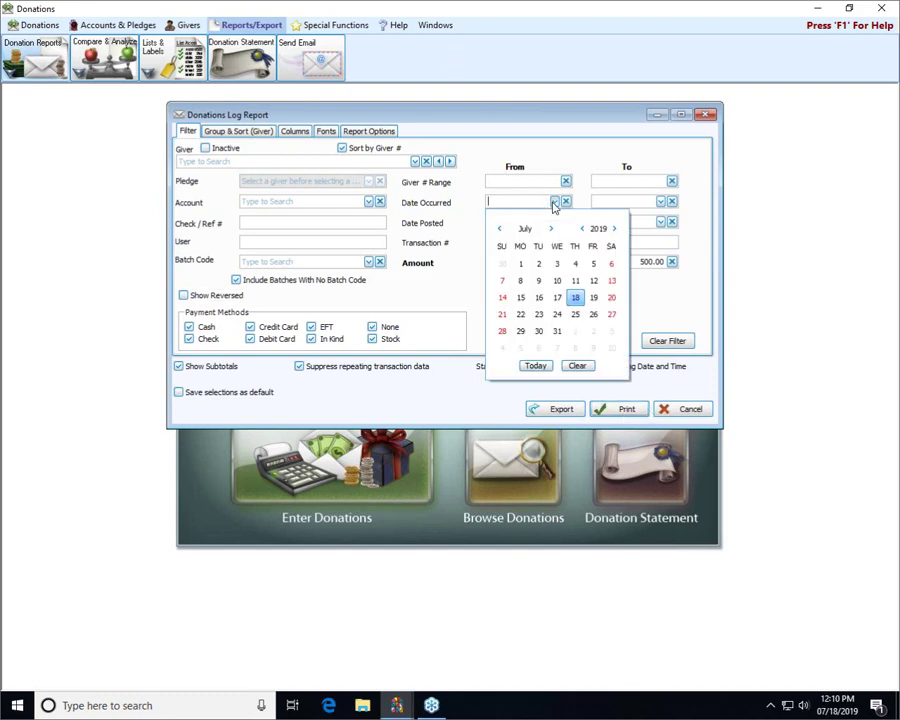
pyautogui.click(556, 205)
pyautogui.write('0101')
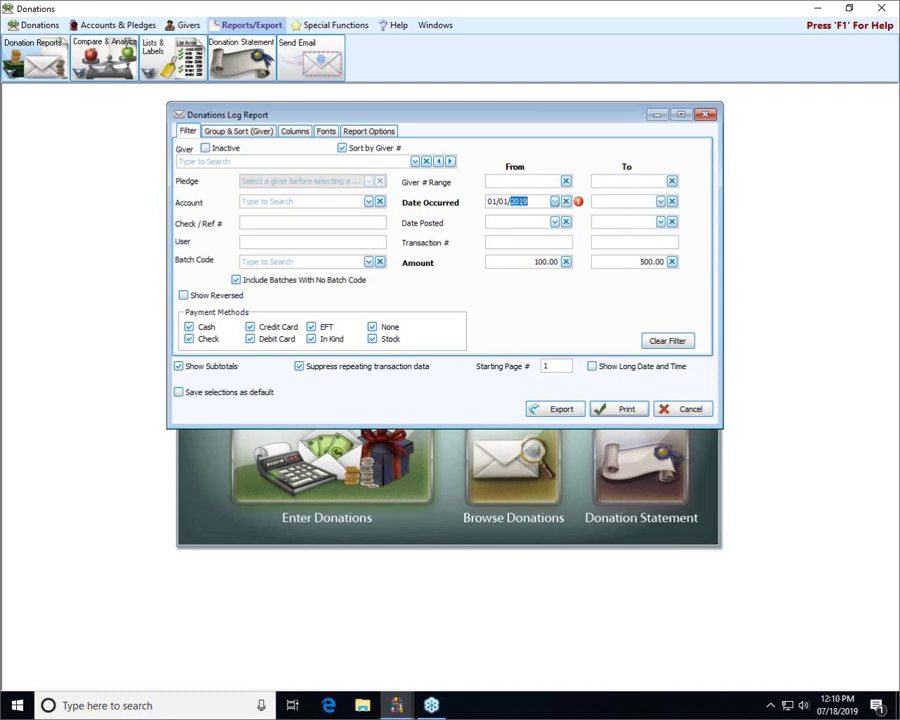
pyautogui.press('Tab')
pyautogui.write('1231')
pyautogui.click(638, 412)
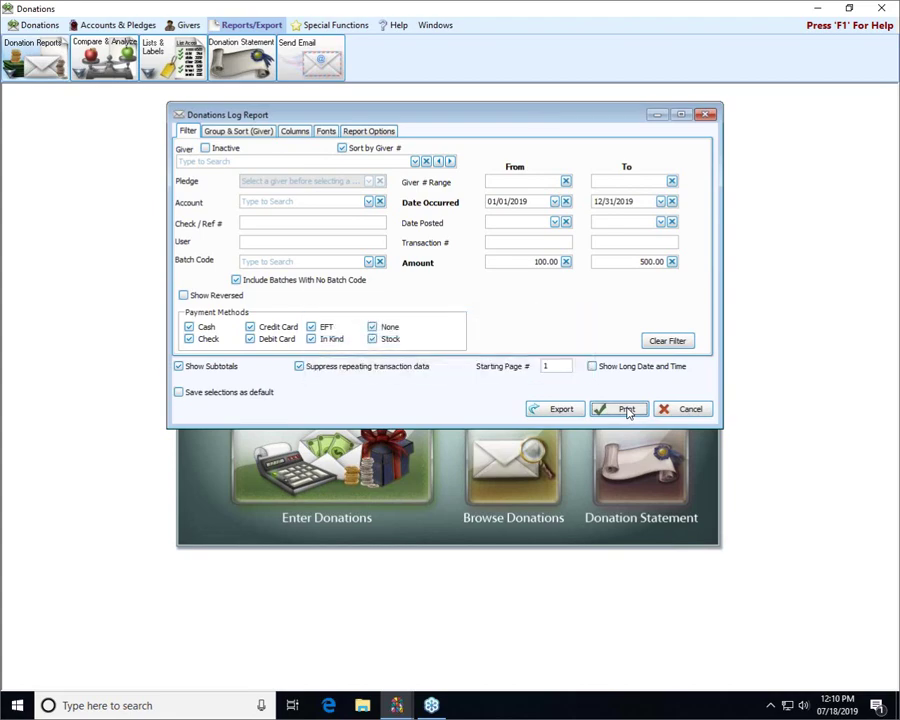
pyautogui.click(627, 410)
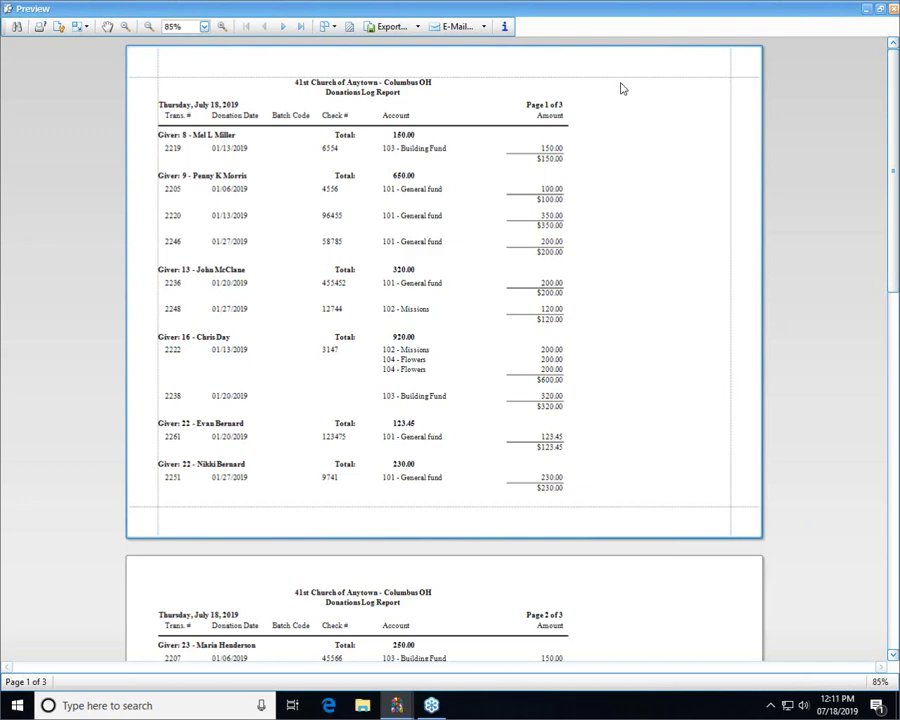
# Close the preview, untick Credit Card, Debit Card, In Kind and EFT, then Clear Filter
pyautogui.click(893, 9)
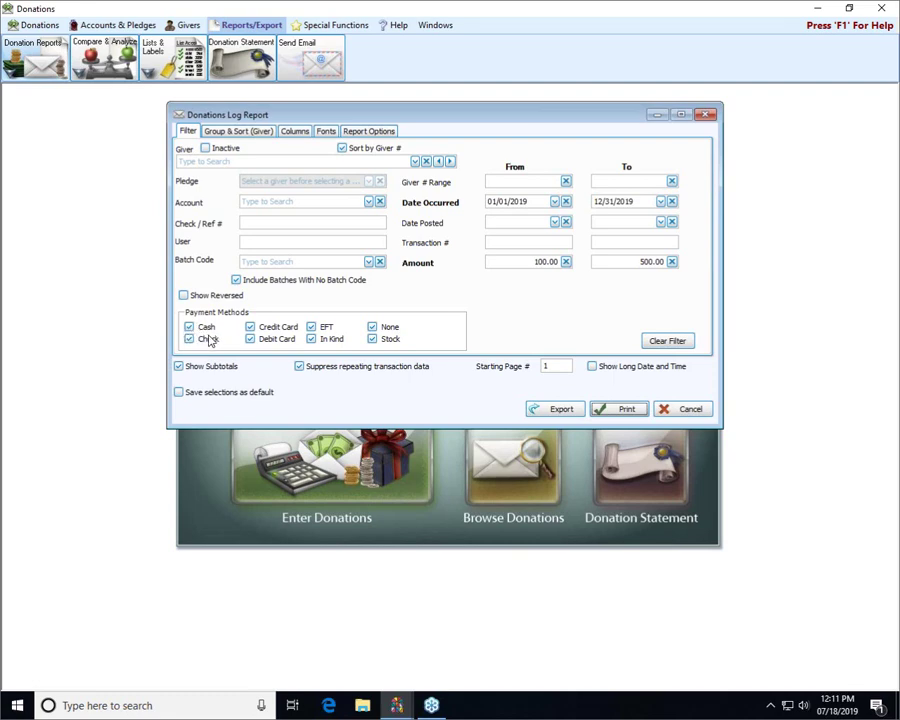
pyautogui.click(250, 327)
pyautogui.click(250, 339)
pyautogui.click(312, 339)
pyautogui.click(312, 327)
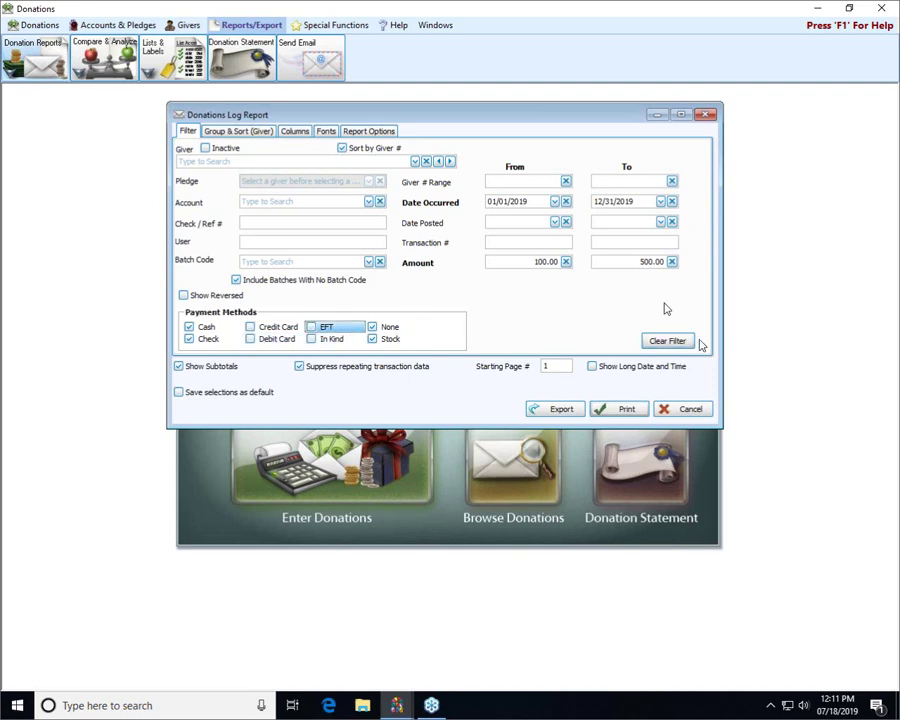
pyautogui.click(667, 341)
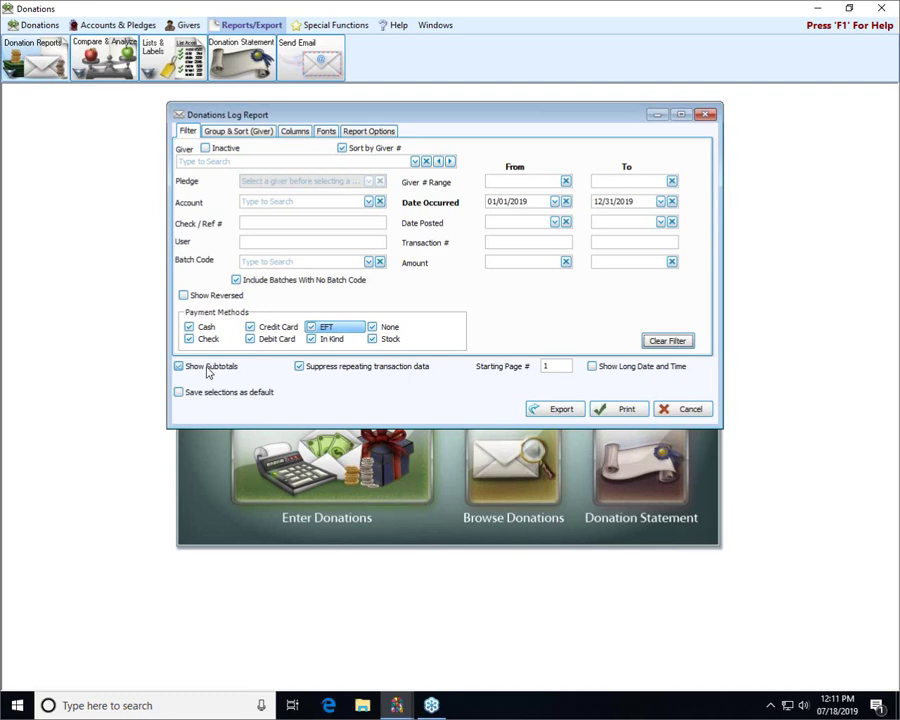
# Turn on Show Subtotals and preview the 7-page report with a subtotal under each transaction
pyautogui.click(627, 410)
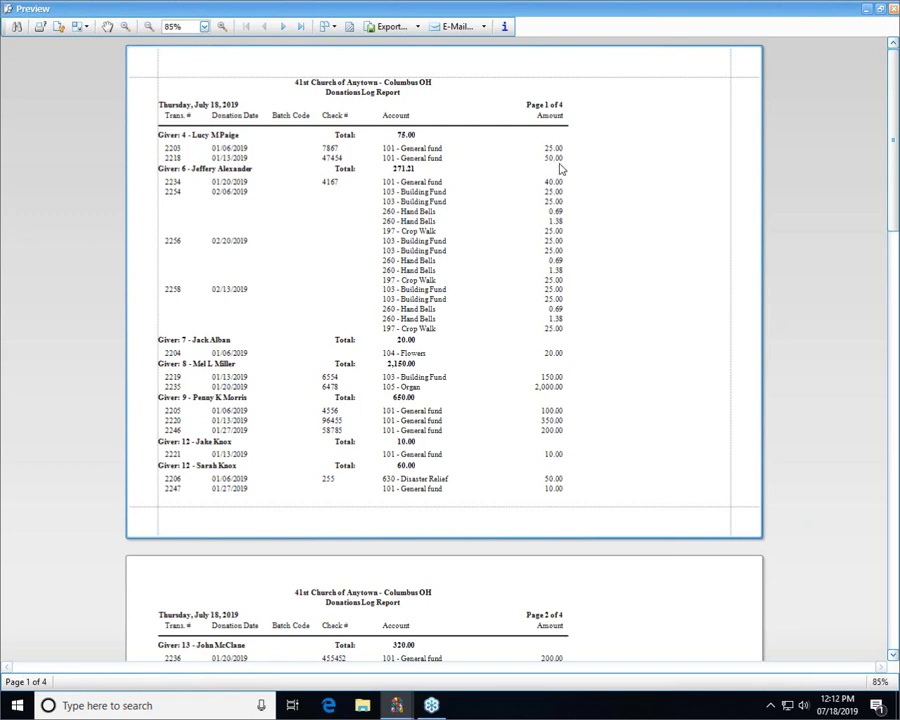
pyautogui.click(894, 9)
pyautogui.click(222, 367)
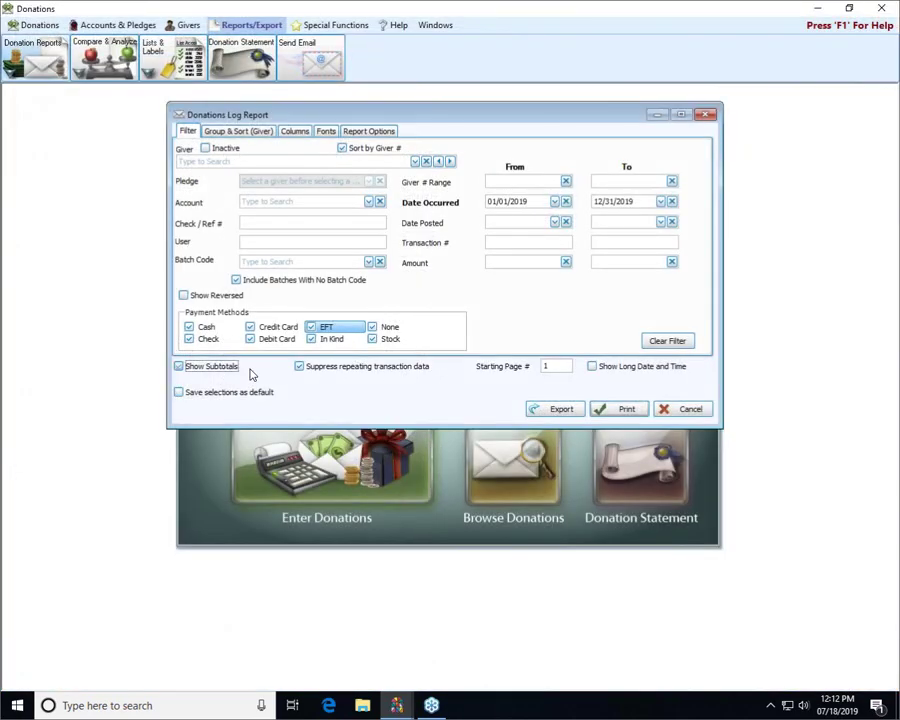
pyautogui.click(605, 409)
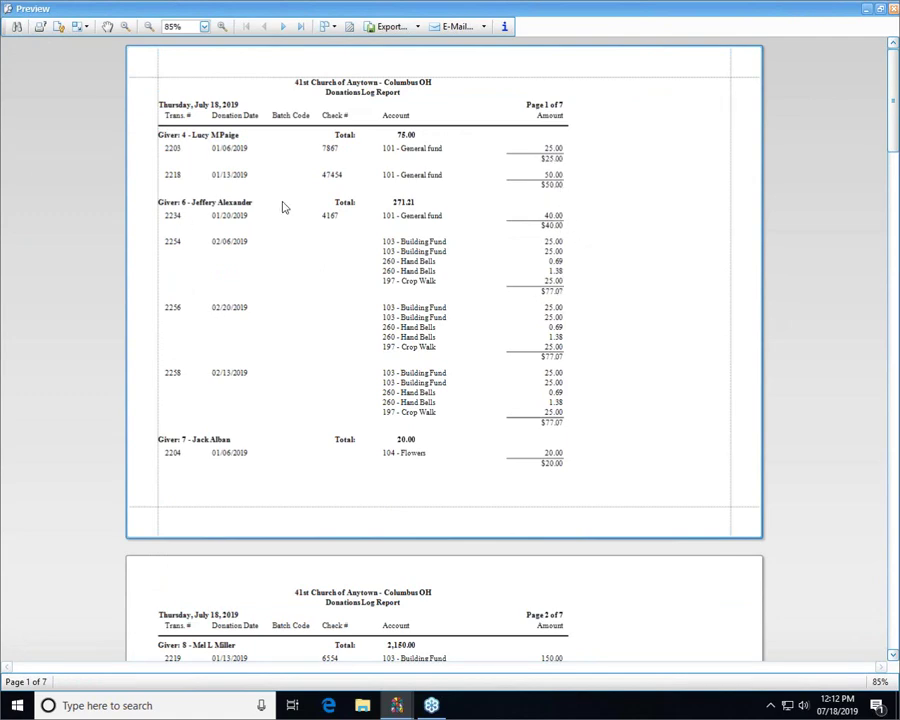
# Preview the report with Suppress repeating transaction data turned off
pyautogui.click(893, 10)
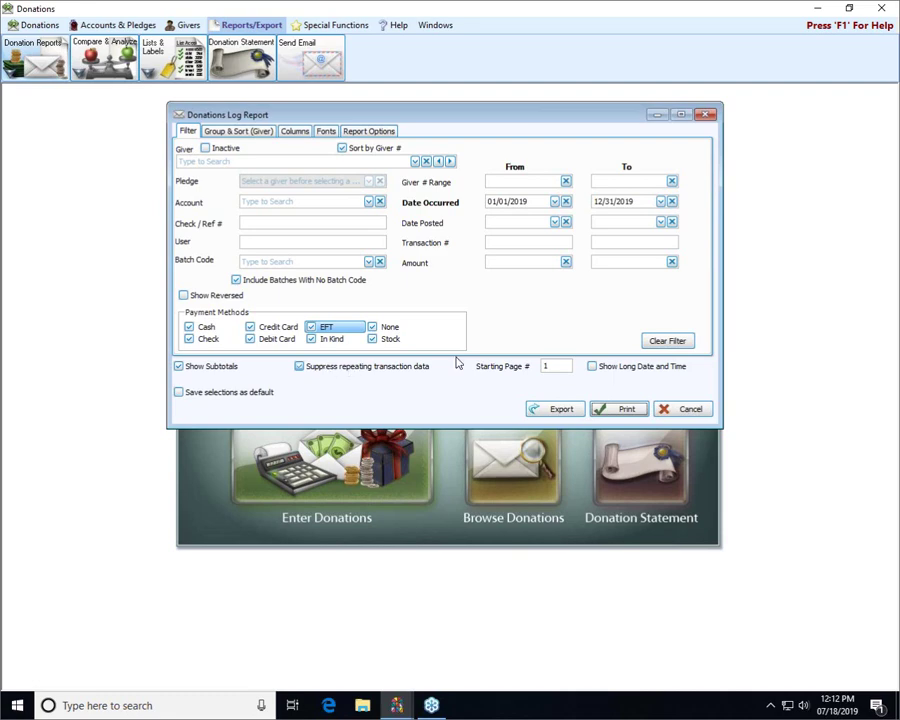
pyautogui.click(331, 368)
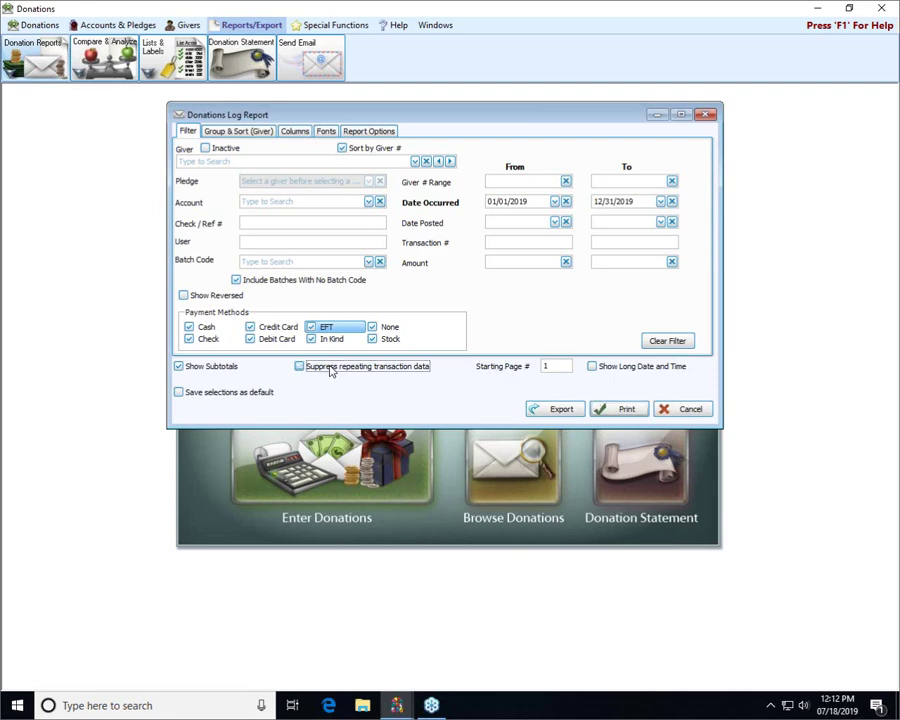
pyautogui.click(622, 409)
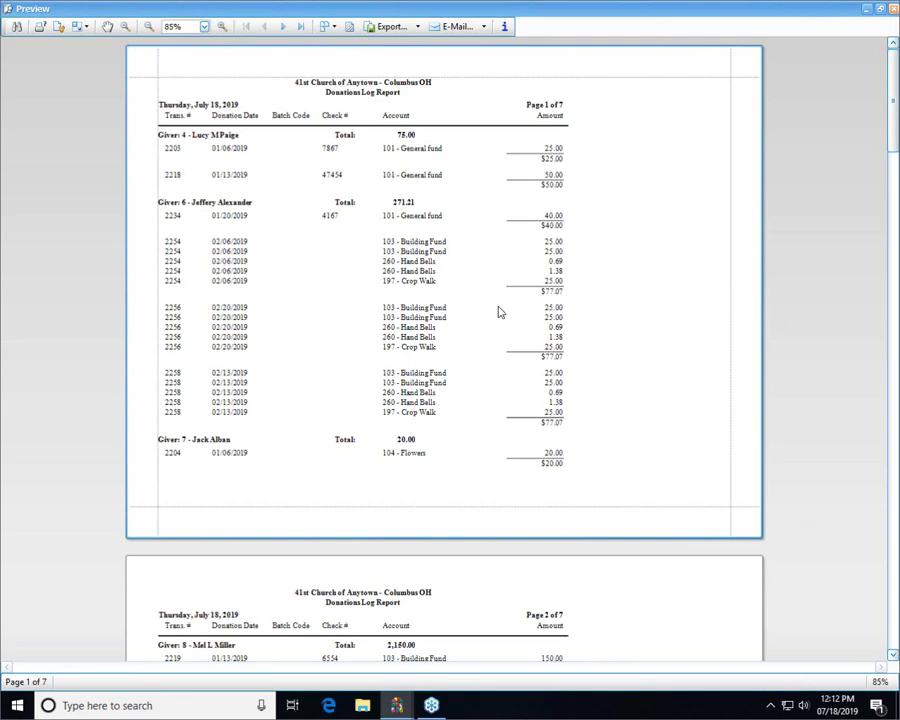
# Turn repeat suppression back on, preview the report again, and close the preview
pyautogui.click(893, 8)
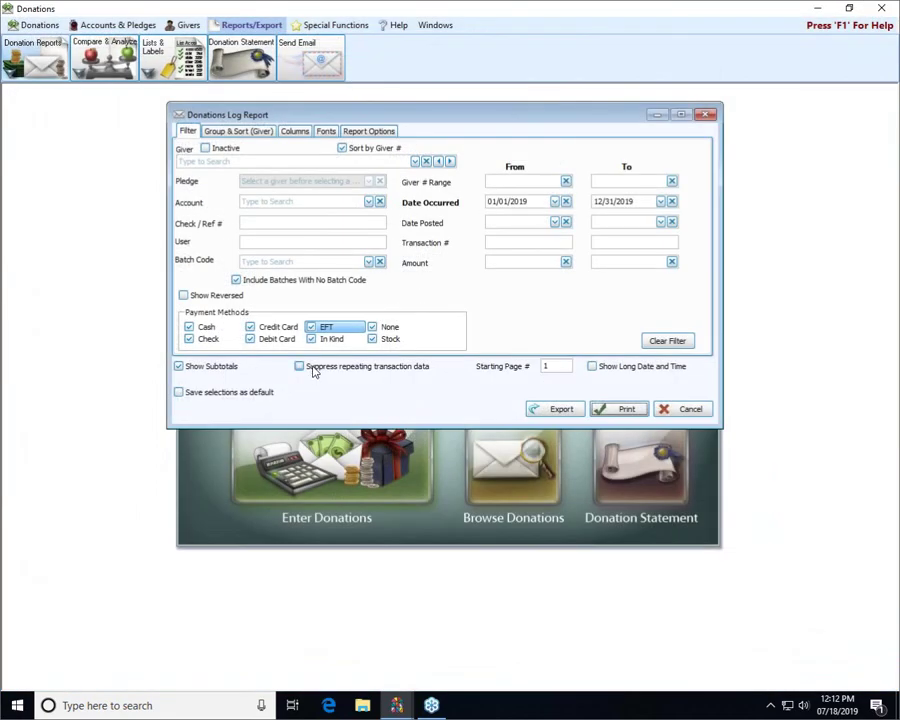
pyautogui.click(313, 366)
pyautogui.click(605, 409)
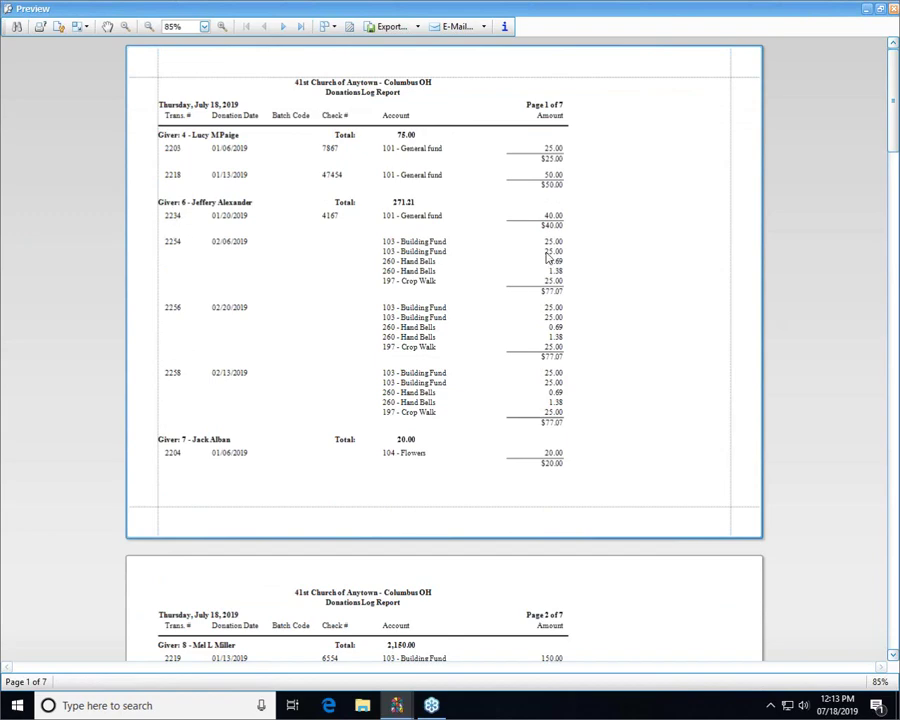
pyautogui.click(893, 12)
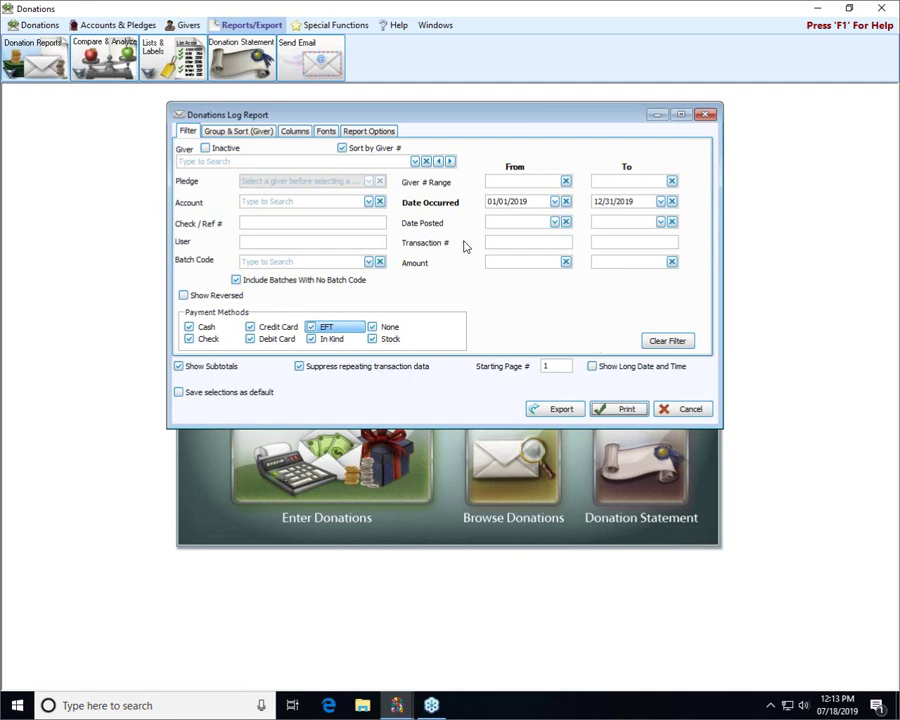
# Preview the report with Show Long Date and Time adding the time to the header date
pyautogui.click(343, 148)
pyautogui.click(298, 366)
pyautogui.click(298, 366)
pyautogui.click(561, 366)
pyautogui.click(604, 369)
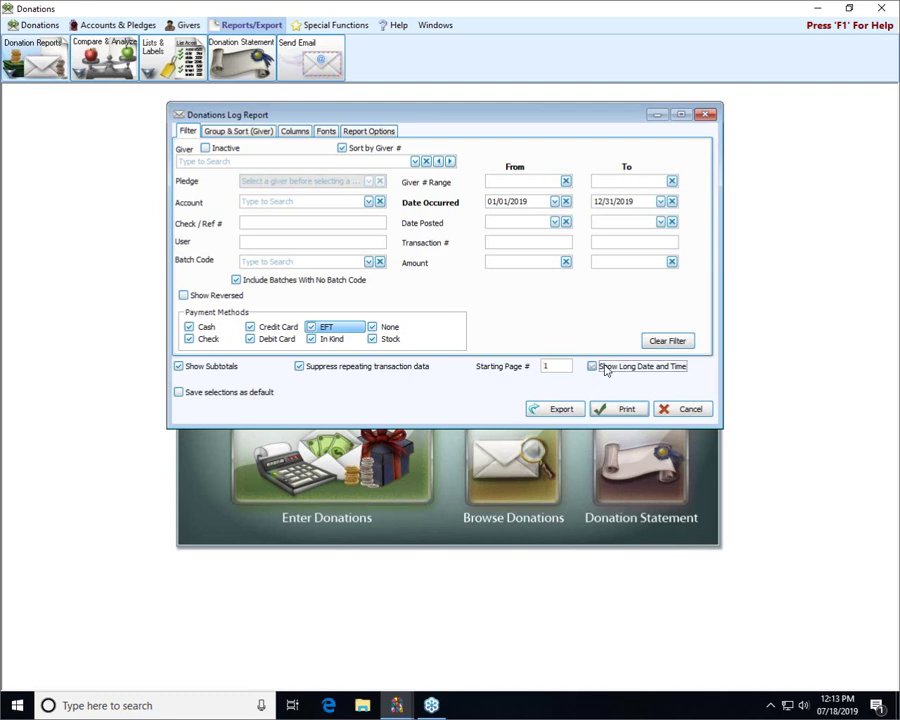
pyautogui.click(618, 414)
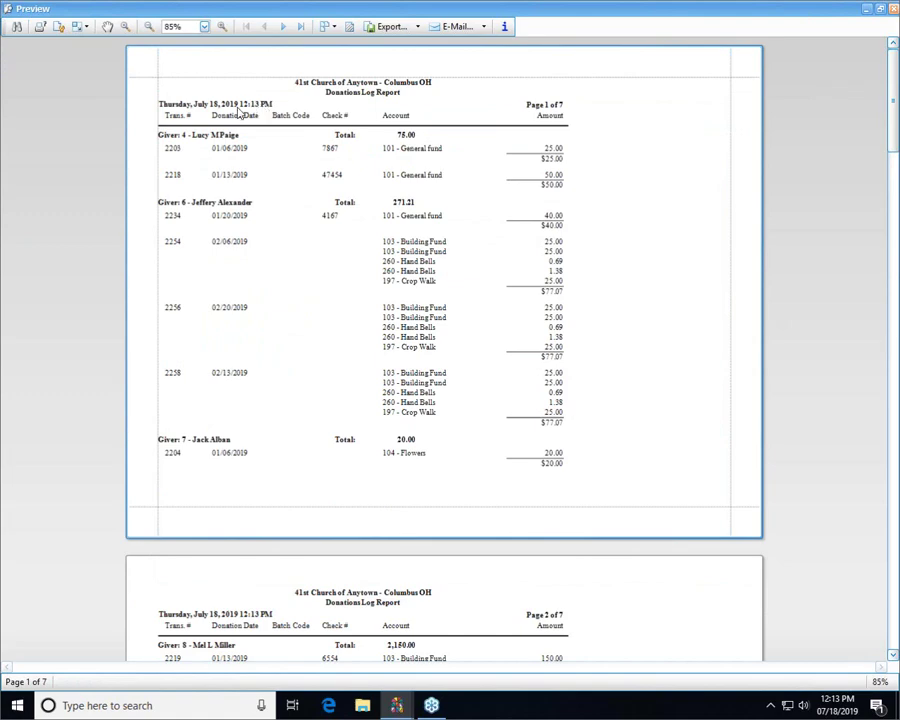
pyautogui.click(893, 9)
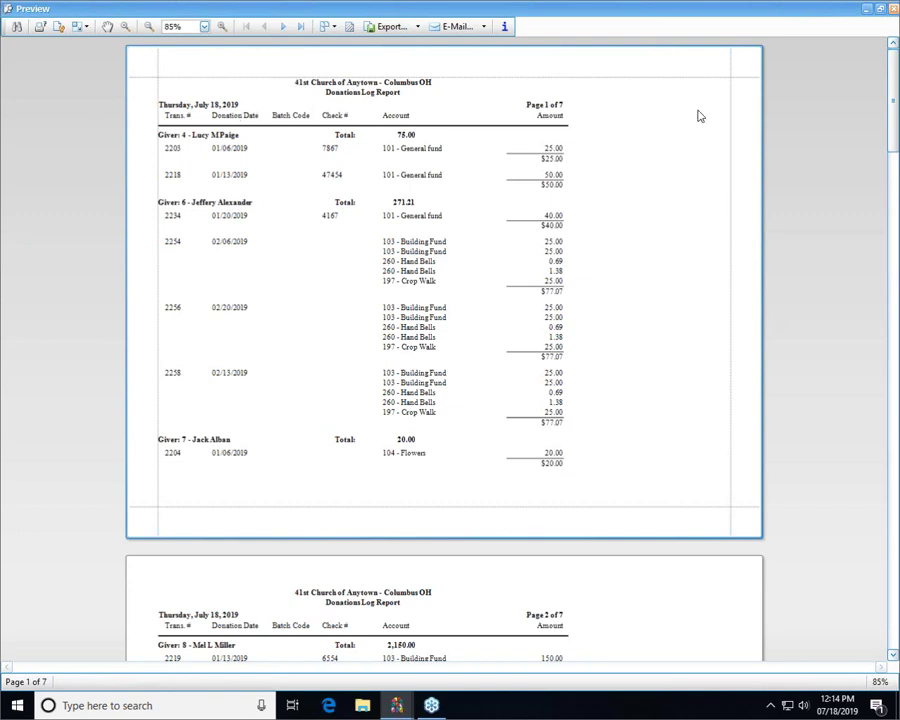
pyautogui.click(893, 12)
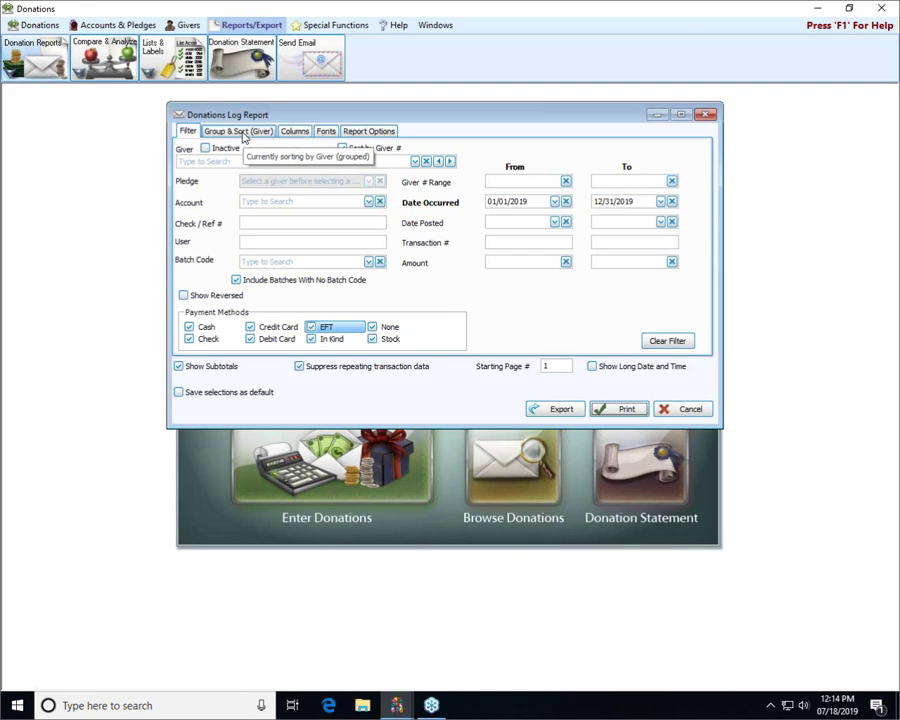
# Compare previews with Group by Field 1 off and on, keeping the report grouped by giver
pyautogui.click(240, 131)
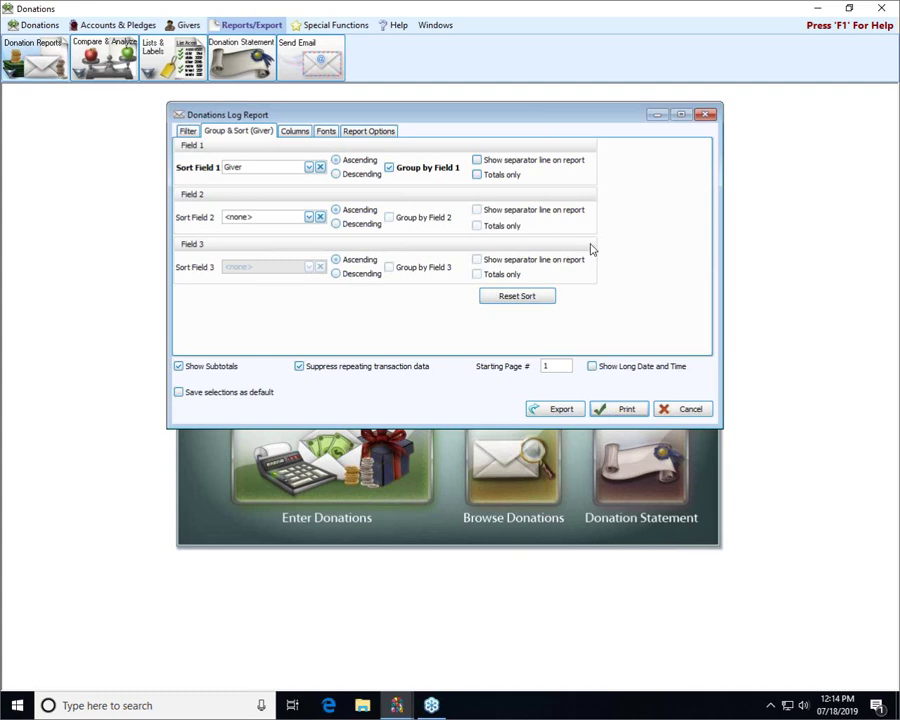
pyautogui.click(390, 167)
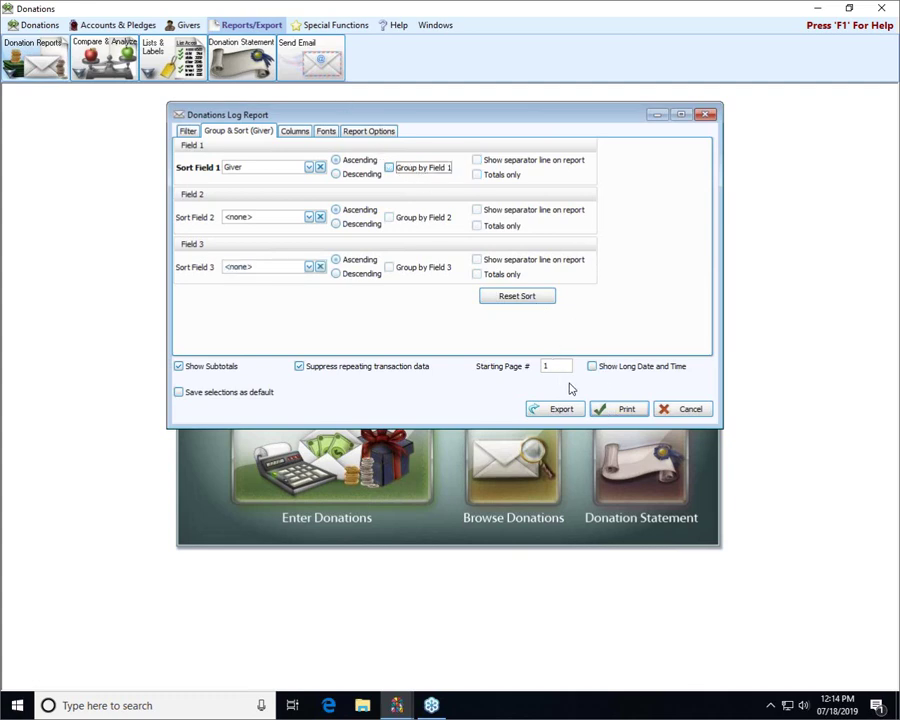
pyautogui.click(601, 409)
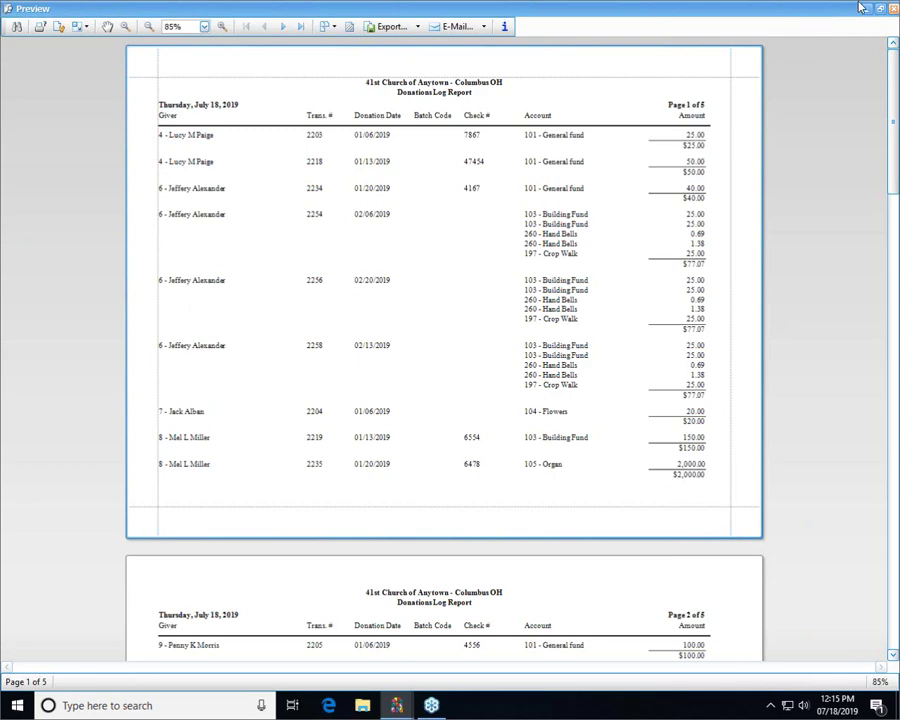
pyautogui.click(893, 9)
pyautogui.click(414, 168)
pyautogui.click(627, 410)
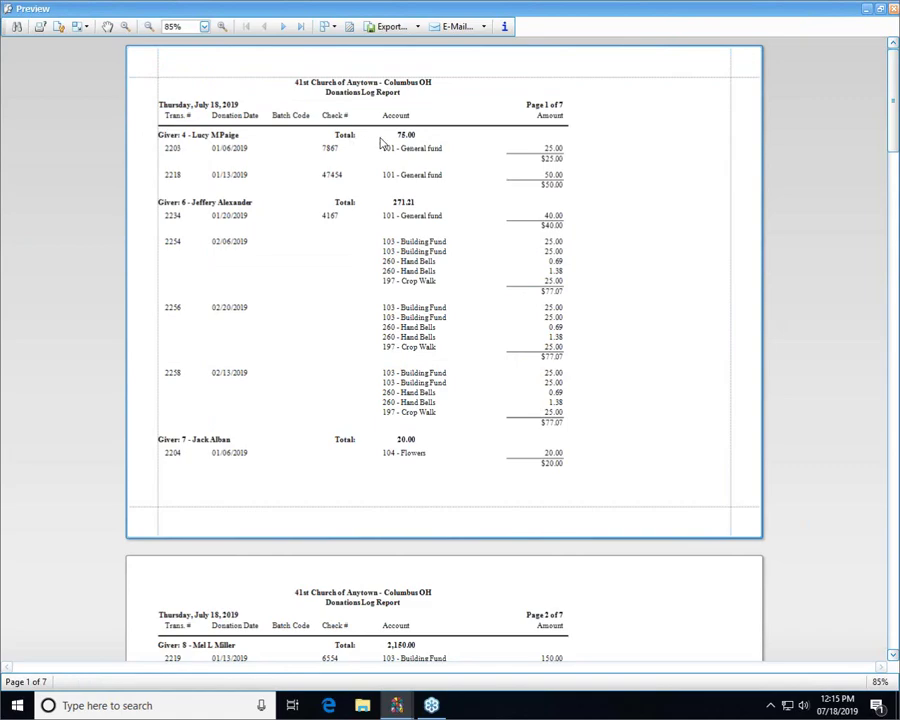
pyautogui.click(893, 10)
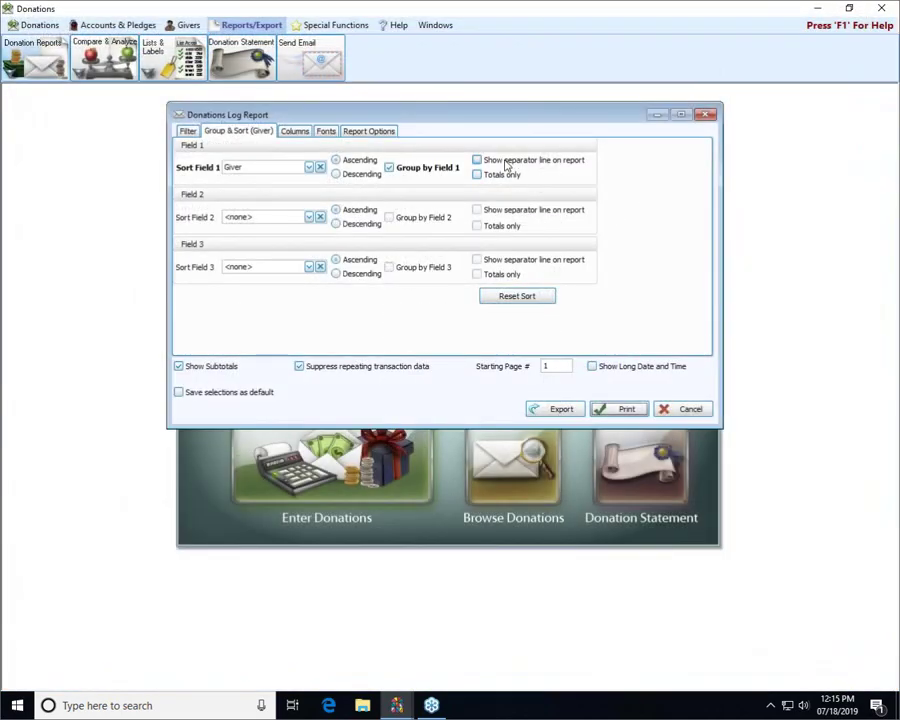
# Preview the report with separator lines between giver groups
pyautogui.click(505, 163)
pyautogui.click(634, 411)
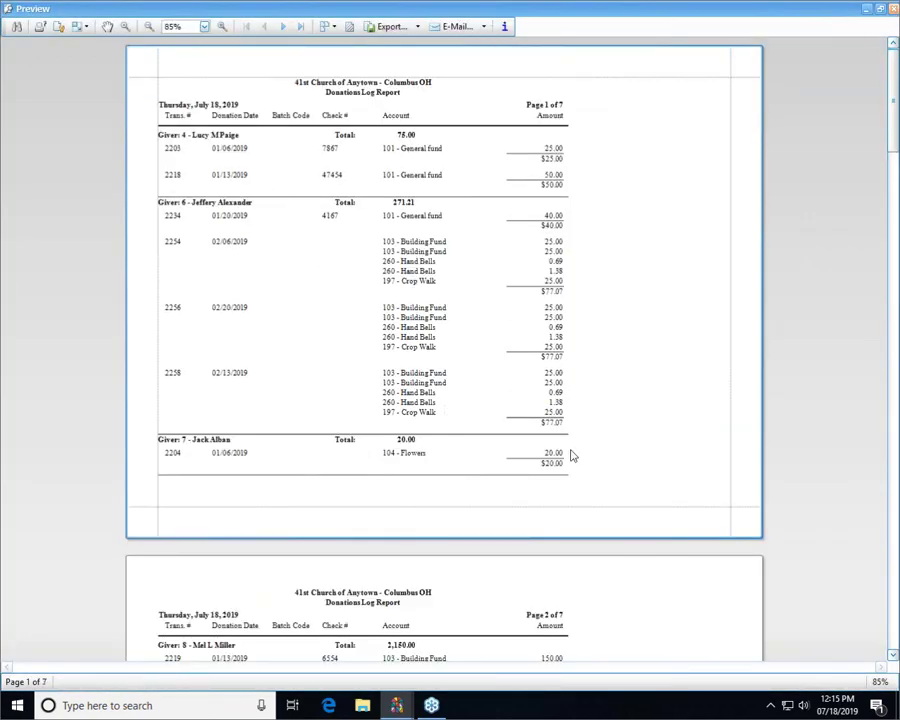
pyautogui.scroll(-1, 571, 453)
pyautogui.scroll(-6, 572, 454)
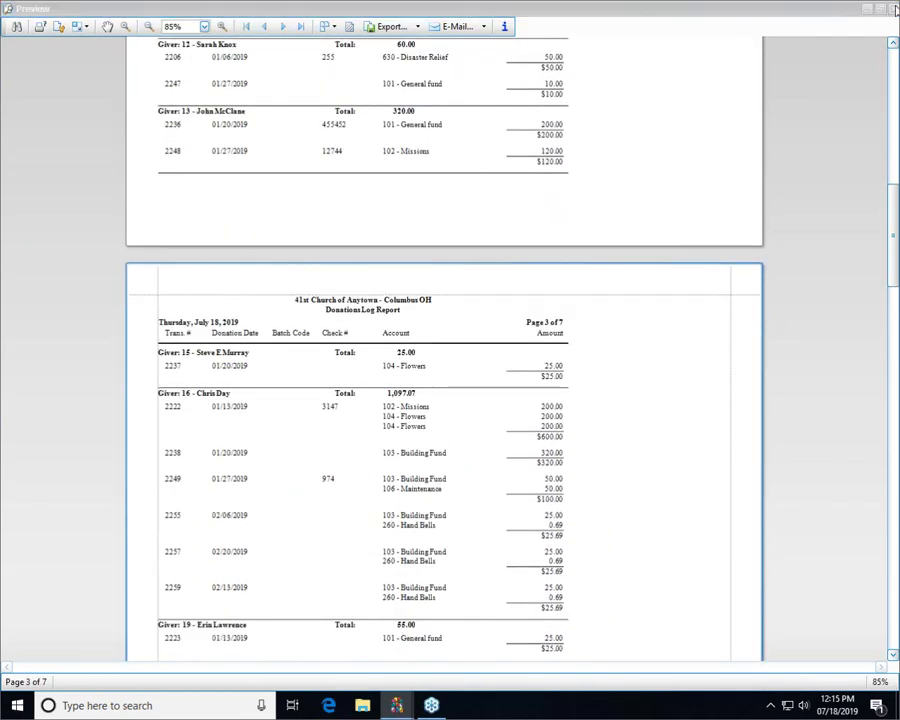
pyautogui.click(894, 9)
# Turn on Totals only and preview the 2-page giver-totals summary
pyautogui.click(503, 176)
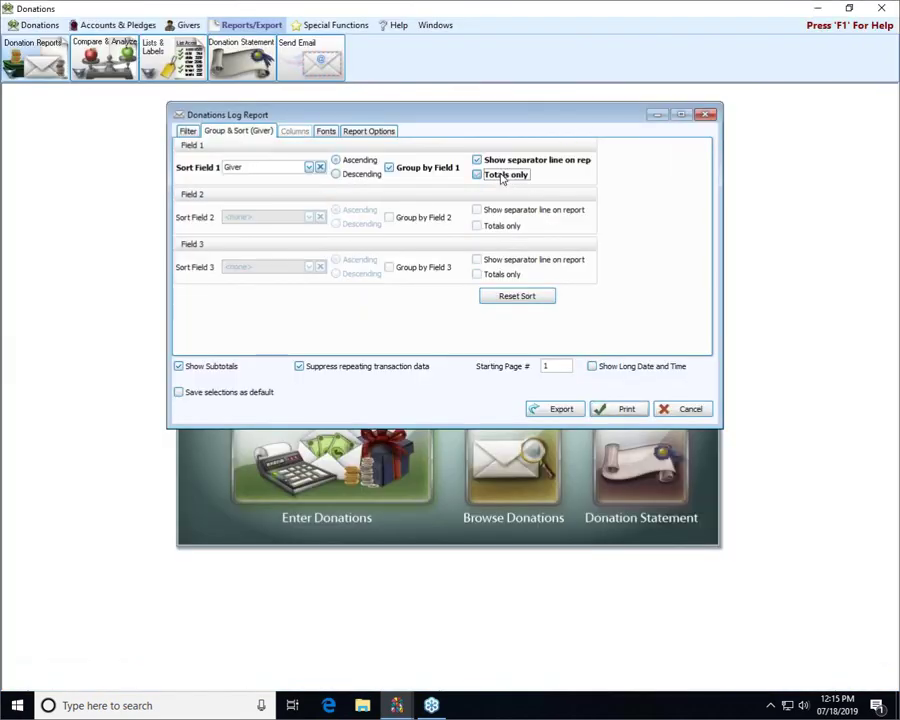
pyautogui.click(633, 418)
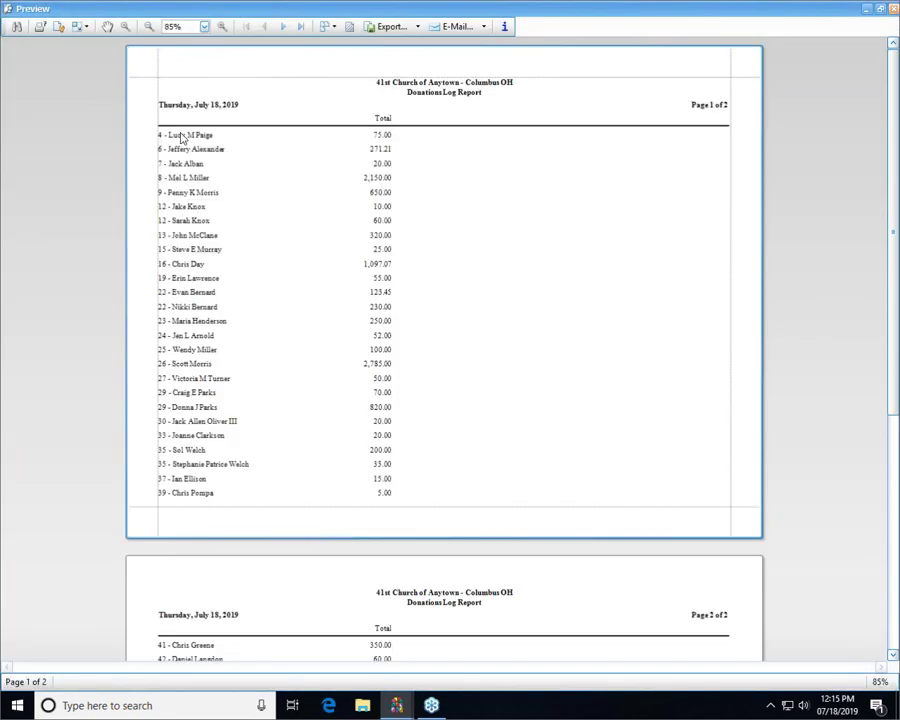
pyautogui.click(881, 8)
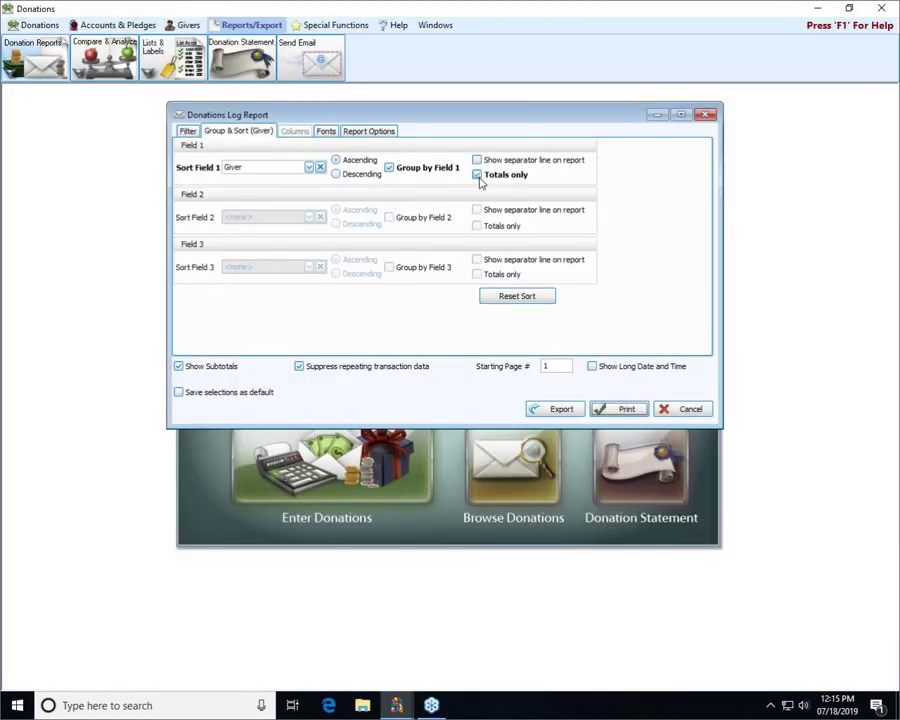
# Set Sort Field 1 to Account and preview the per-account totals
pyautogui.click(309, 168)
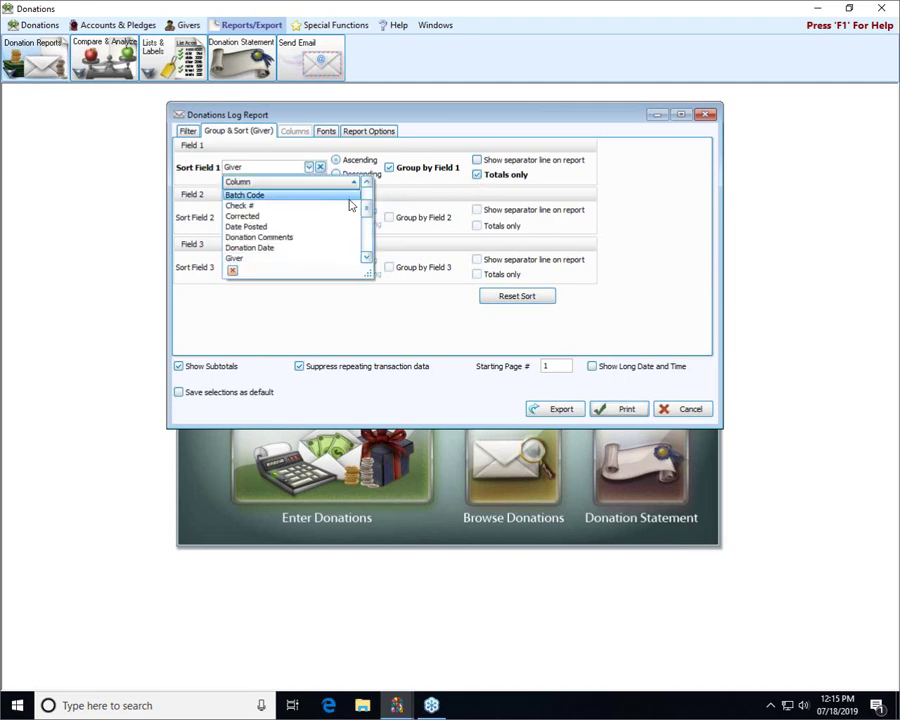
pyautogui.moveTo(366, 204)
pyautogui.mouseDown()
pyautogui.moveTo(366, 245)
pyautogui.moveTo(367, 203)
pyautogui.mouseUp()
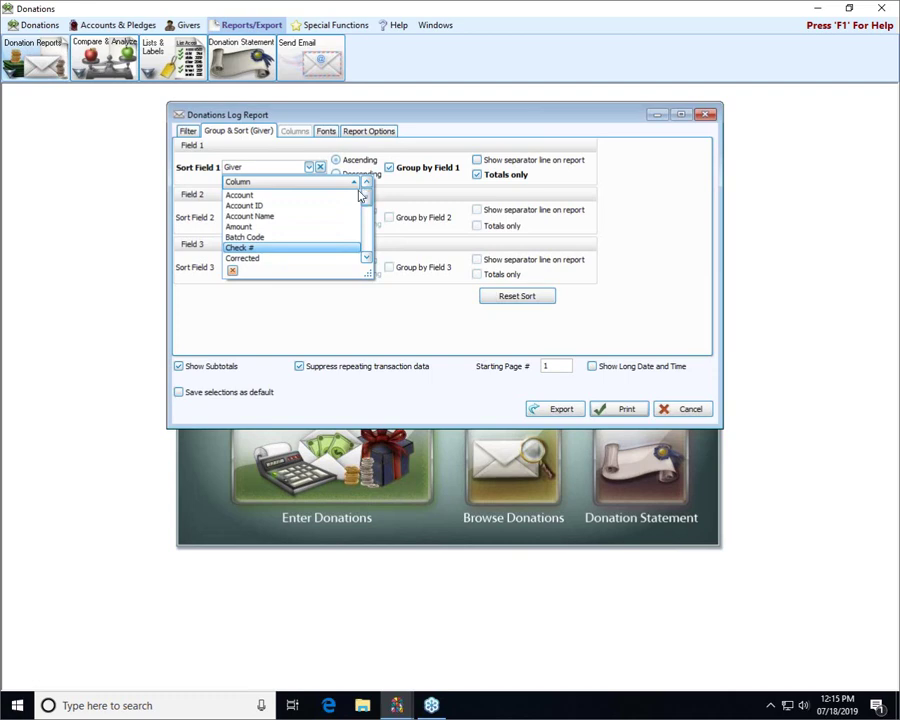
pyautogui.click(259, 198)
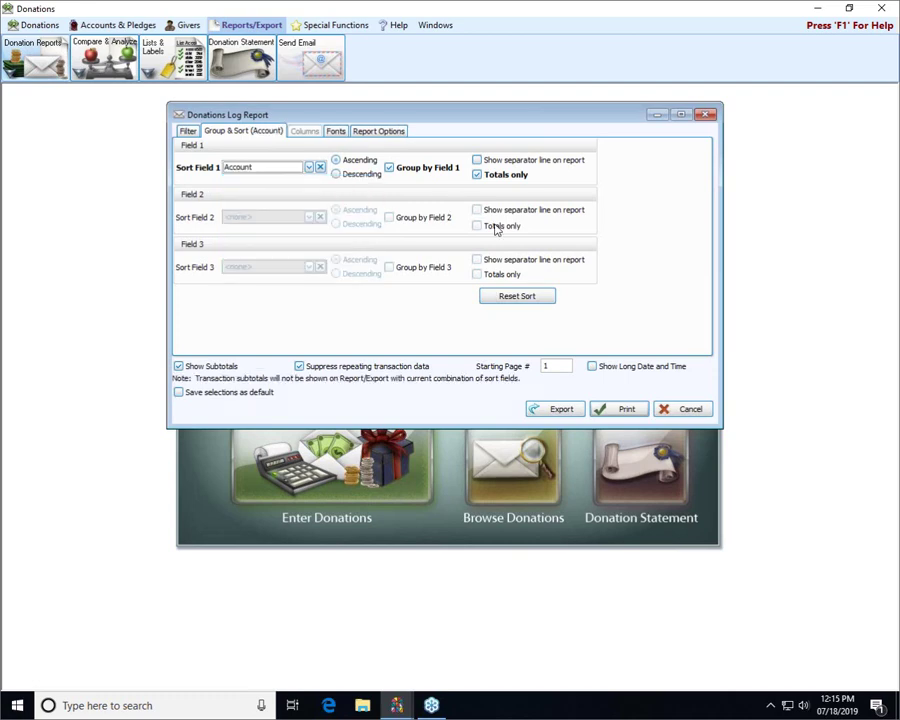
pyautogui.click(627, 410)
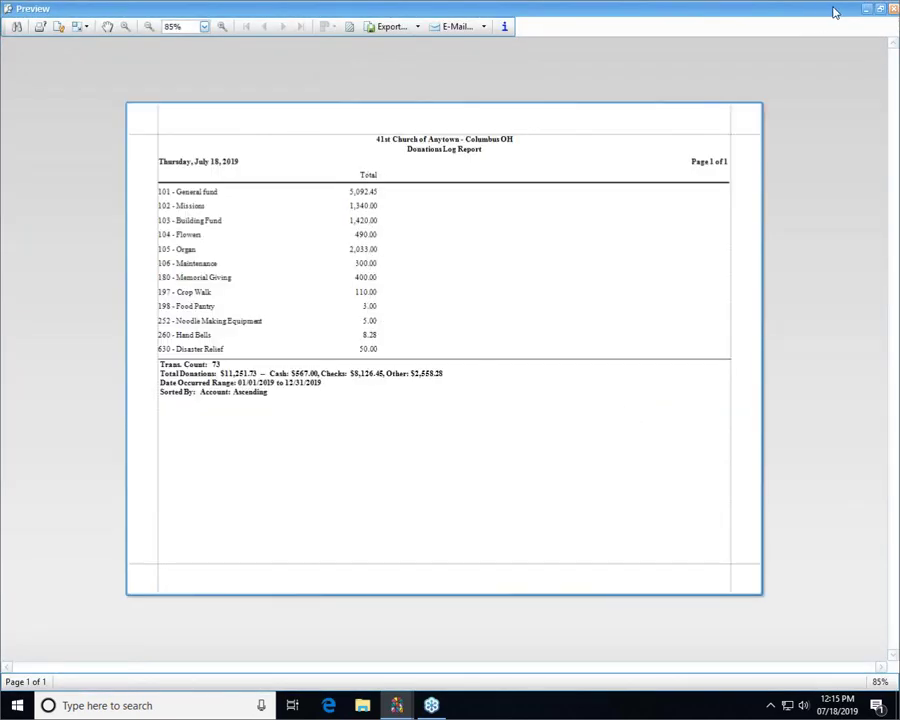
pyautogui.click(893, 8)
# Uncheck Totals only and preview the 3-page report listing each account's transactions
pyautogui.click(503, 175)
pyautogui.click(622, 411)
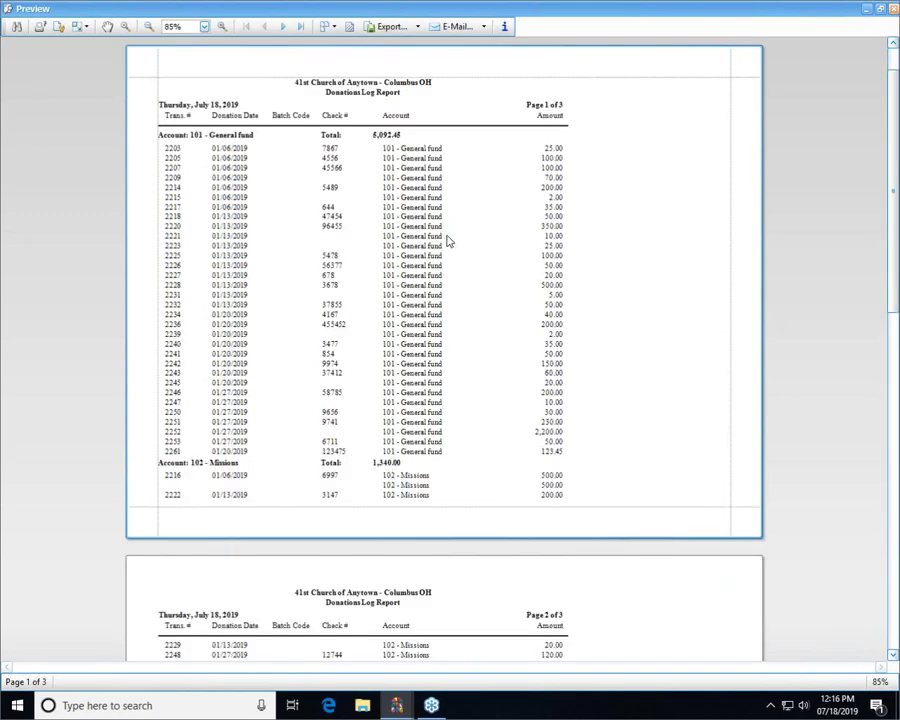
pyautogui.scroll(-5, 464, 233)
pyautogui.scroll(-3, 474, 228)
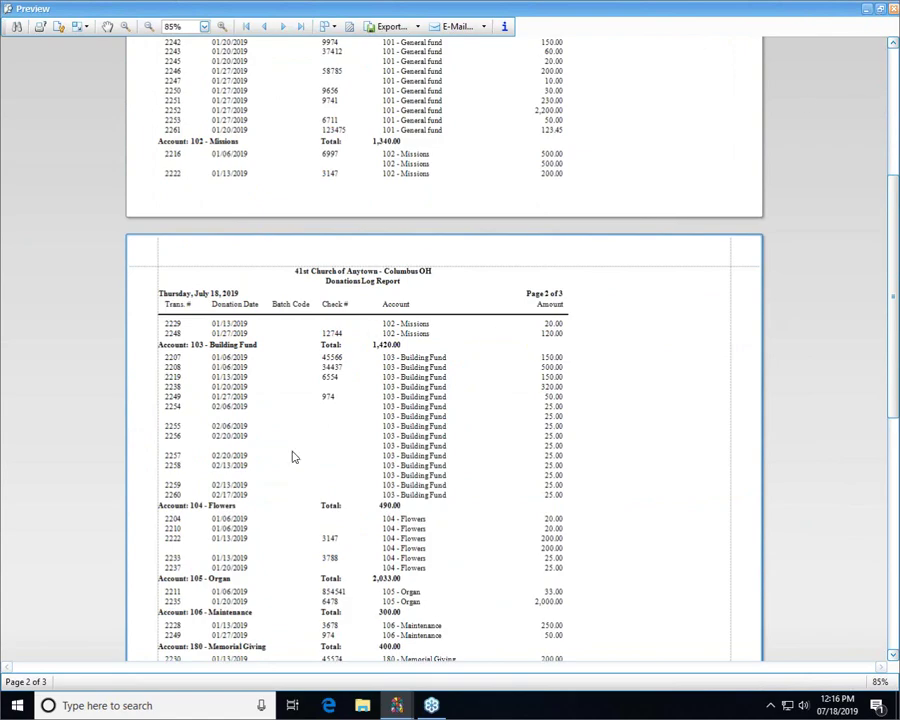
# Set Sort Fields 1–3 to Donation Date, Giver and Account, and preview the date-grouped report
pyautogui.click(891, 10)
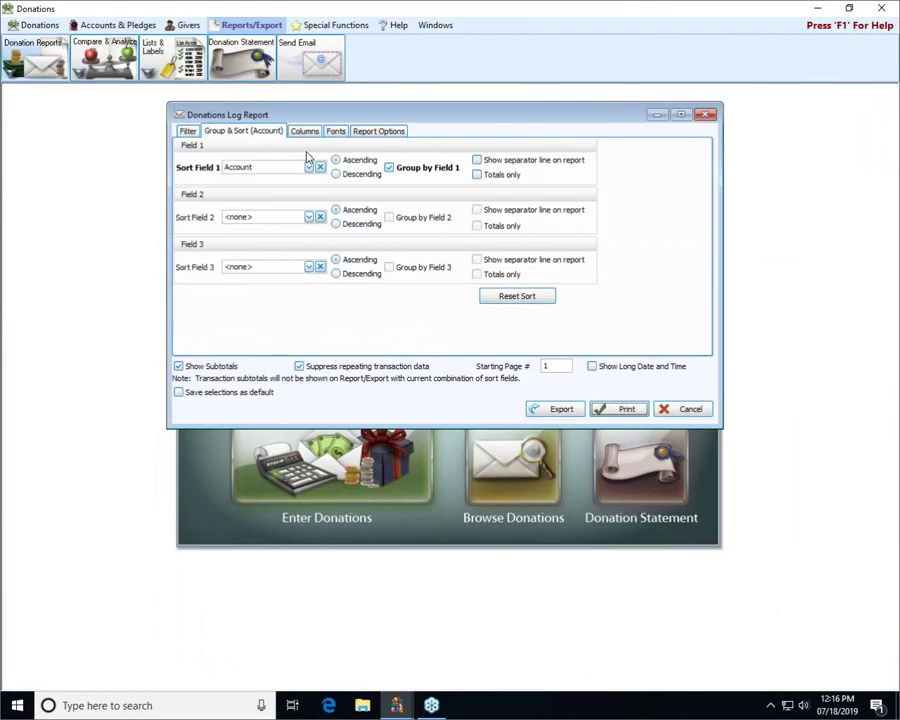
pyautogui.click(309, 167)
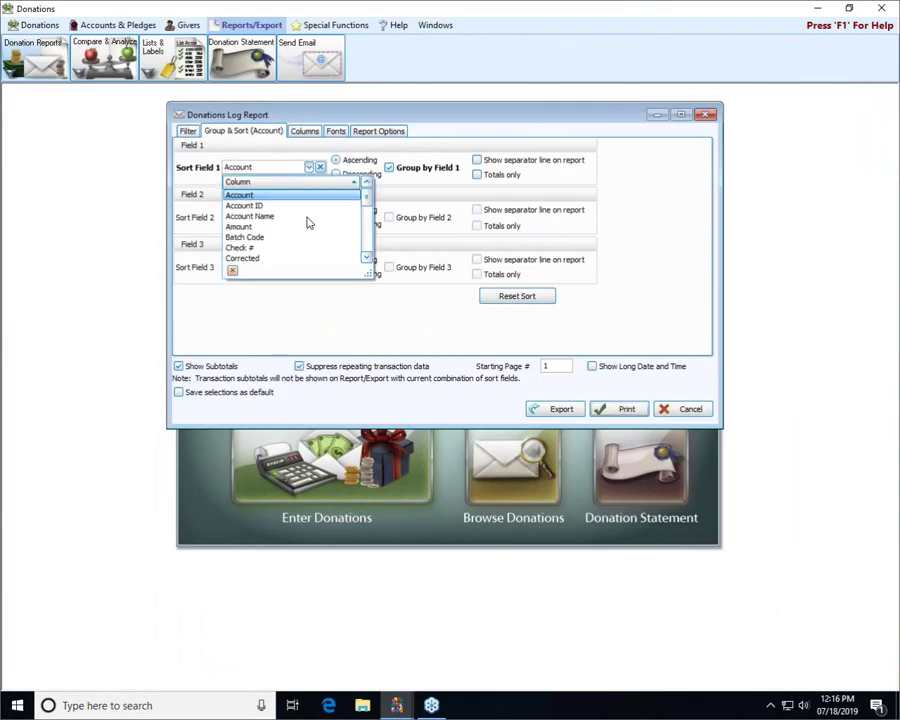
pyautogui.scroll(-1, 307, 224)
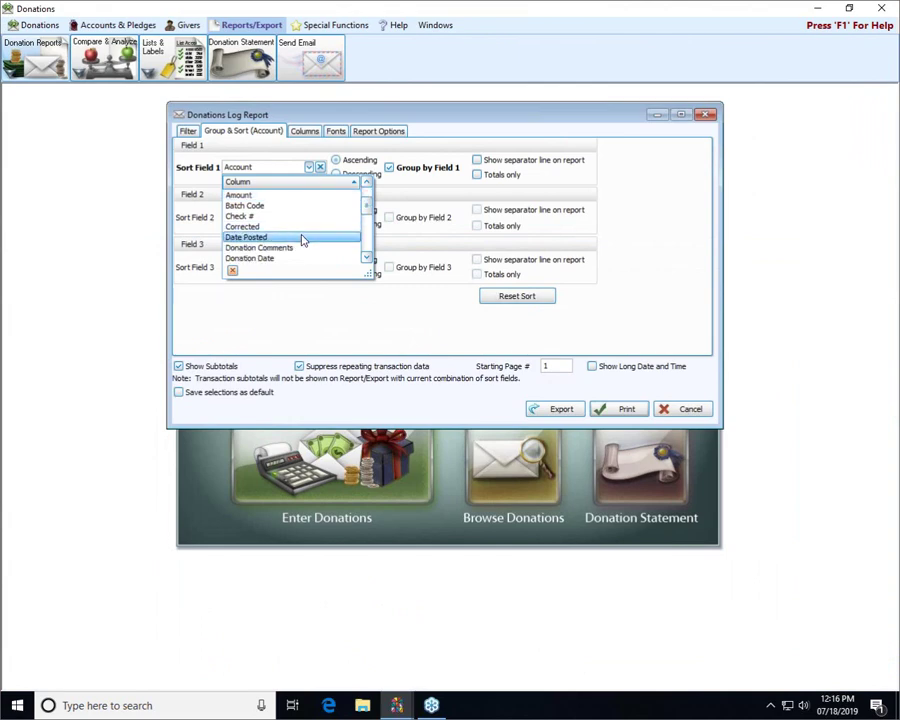
pyautogui.click(282, 260)
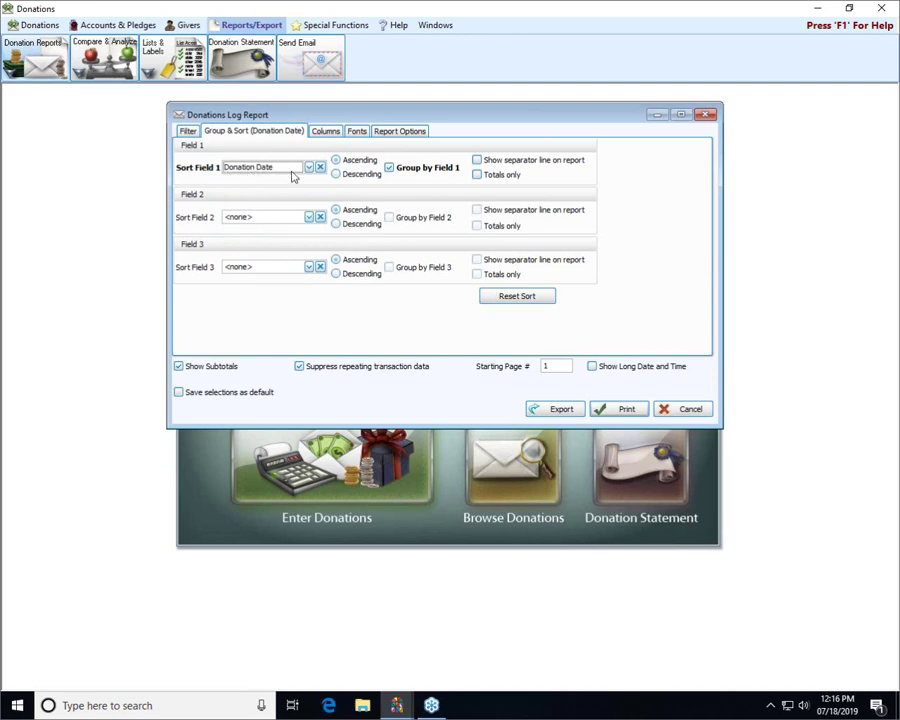
pyautogui.click(309, 218)
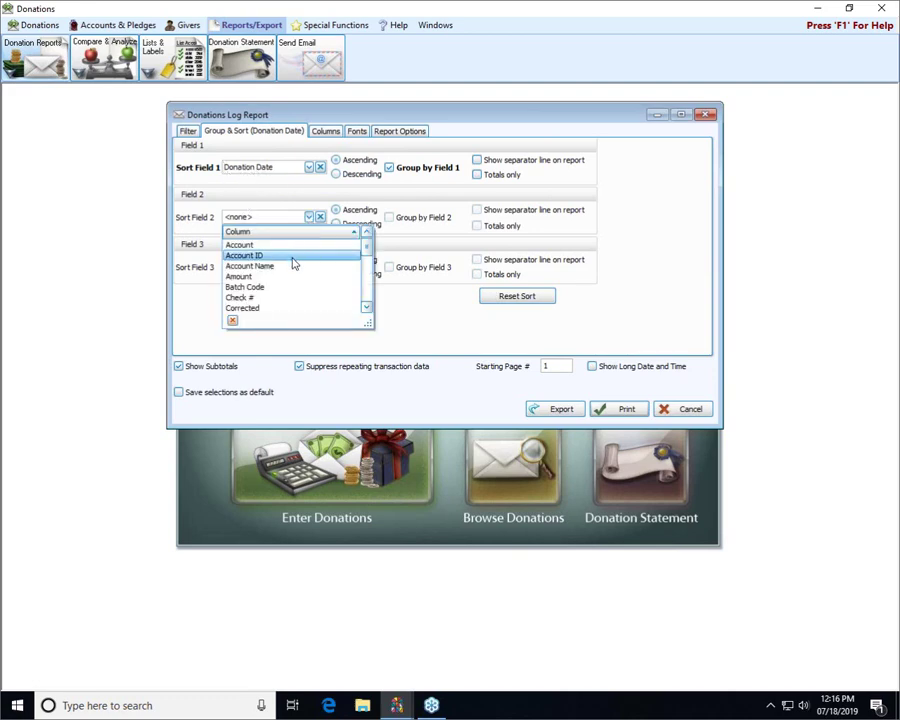
pyautogui.scroll(-2, 293, 266)
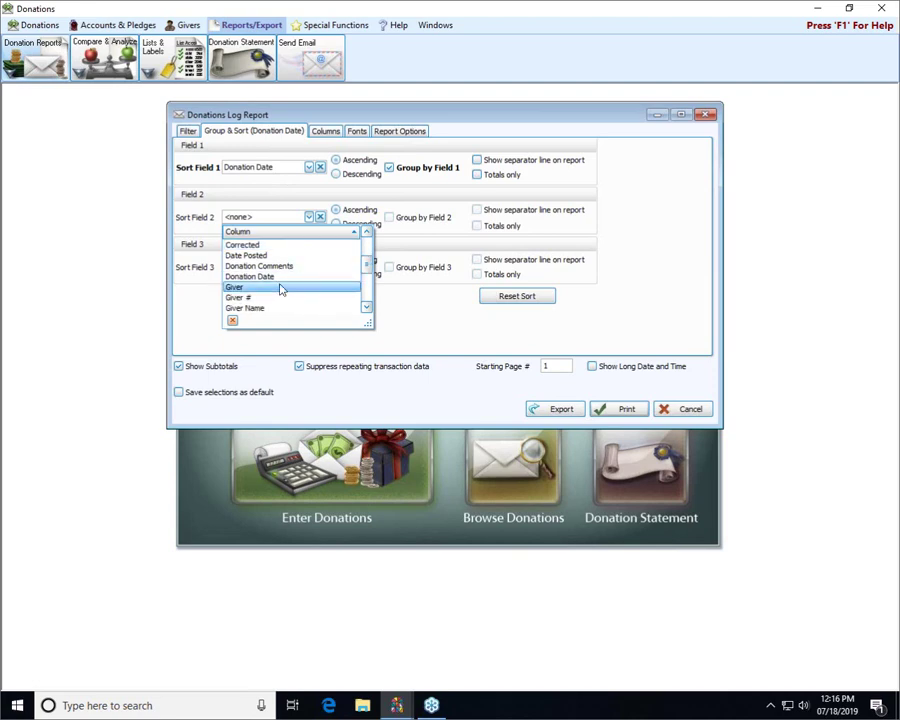
pyautogui.click(281, 288)
pyautogui.click(309, 267)
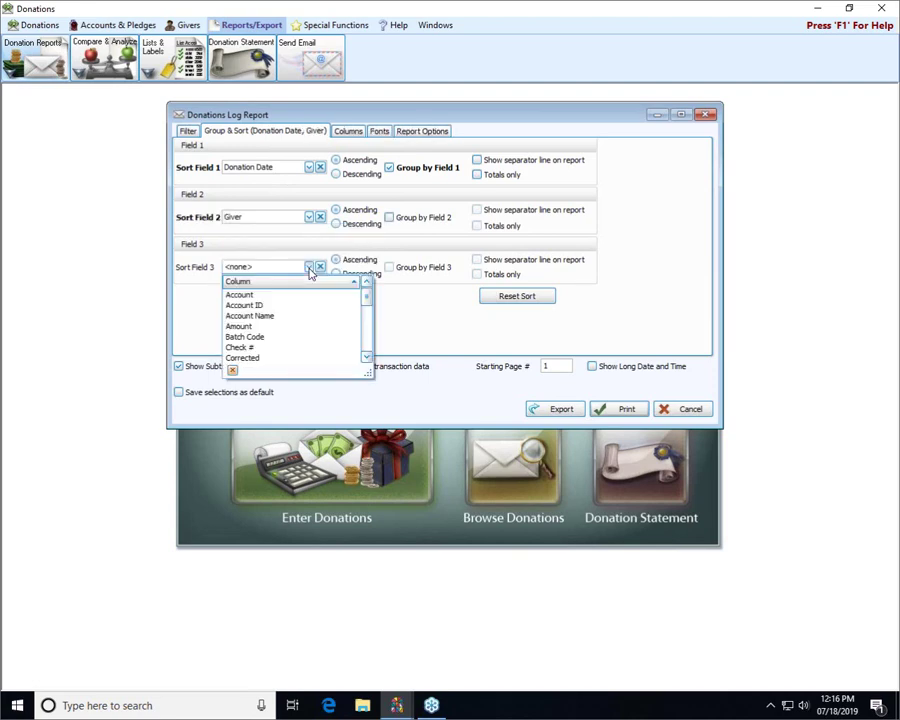
pyautogui.click(299, 296)
pyautogui.click(627, 409)
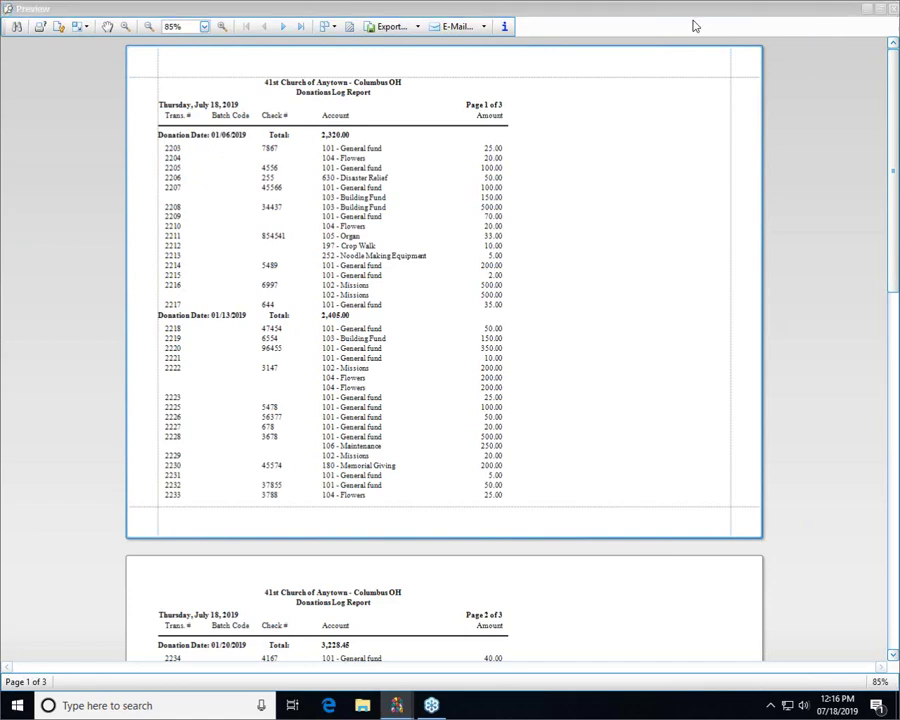
pyautogui.click(891, 9)
# Add Giver as the leading column on the Columns tab and preview the report
pyautogui.click(379, 131)
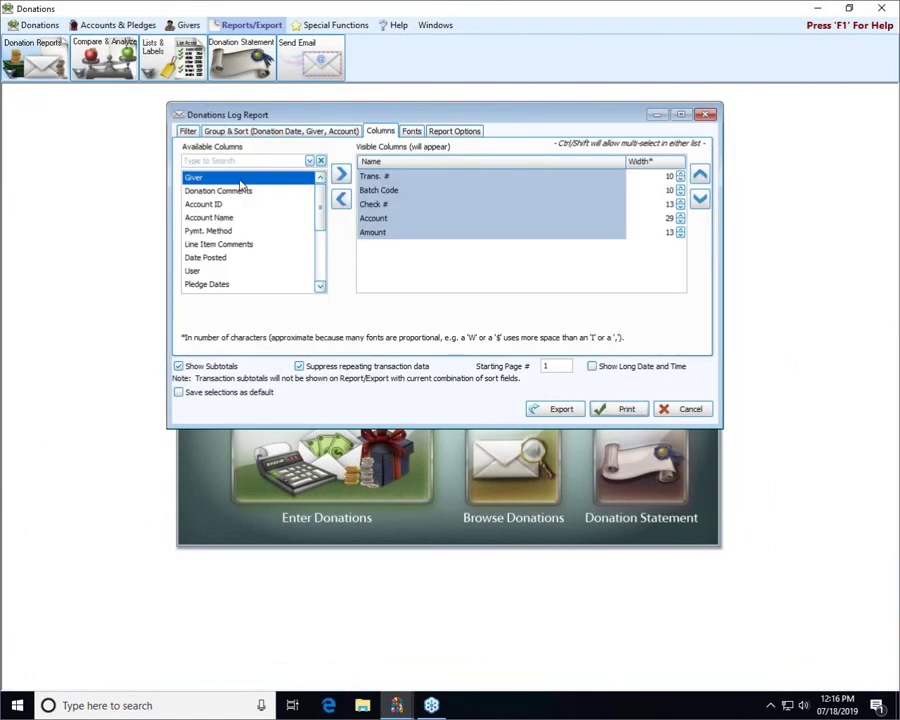
pyautogui.click(341, 174)
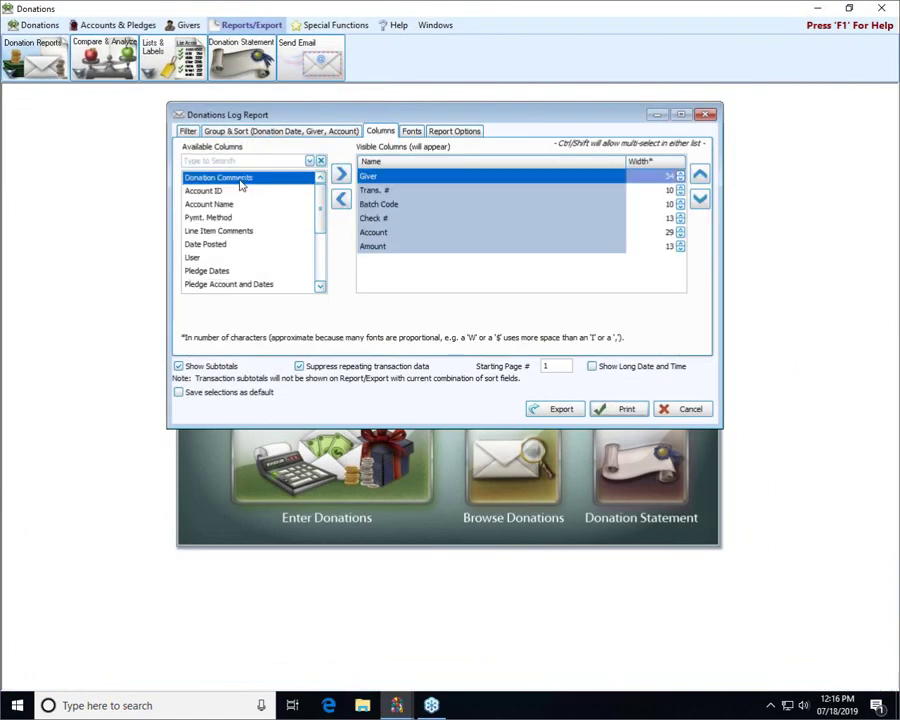
pyautogui.click(614, 411)
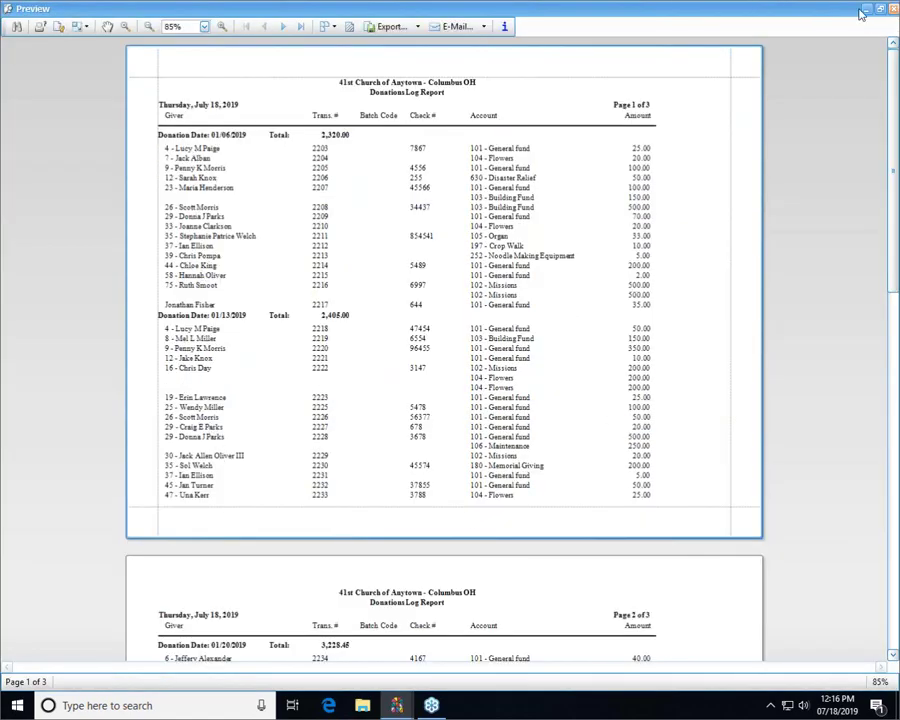
pyautogui.click(893, 10)
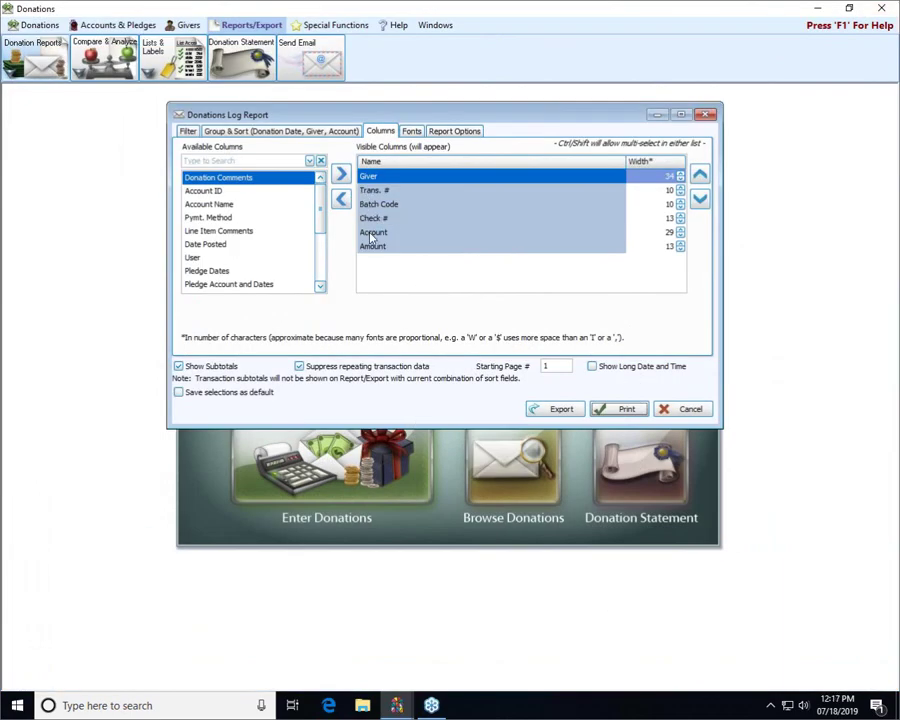
pyautogui.click(253, 134)
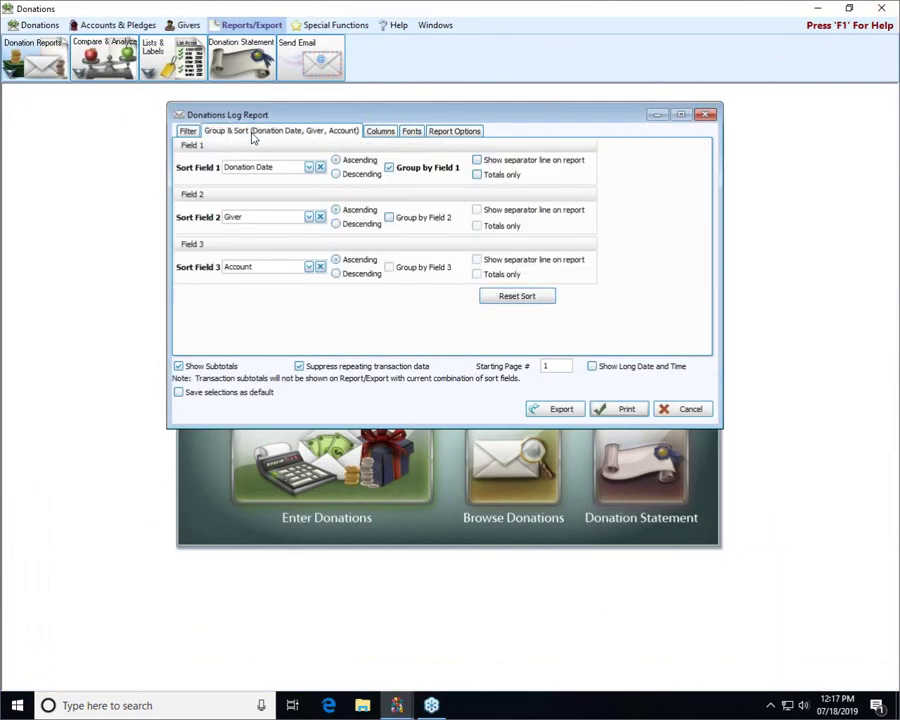
# Turn on Group by Field 2 and preview the report grouped by date and giver
pyautogui.click(407, 219)
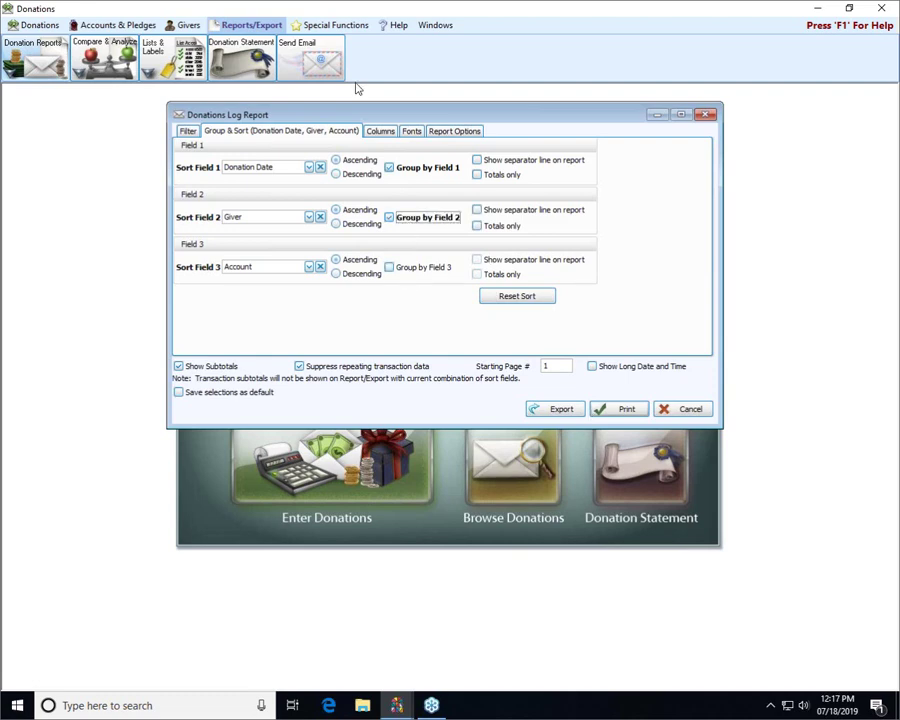
pyautogui.click(617, 409)
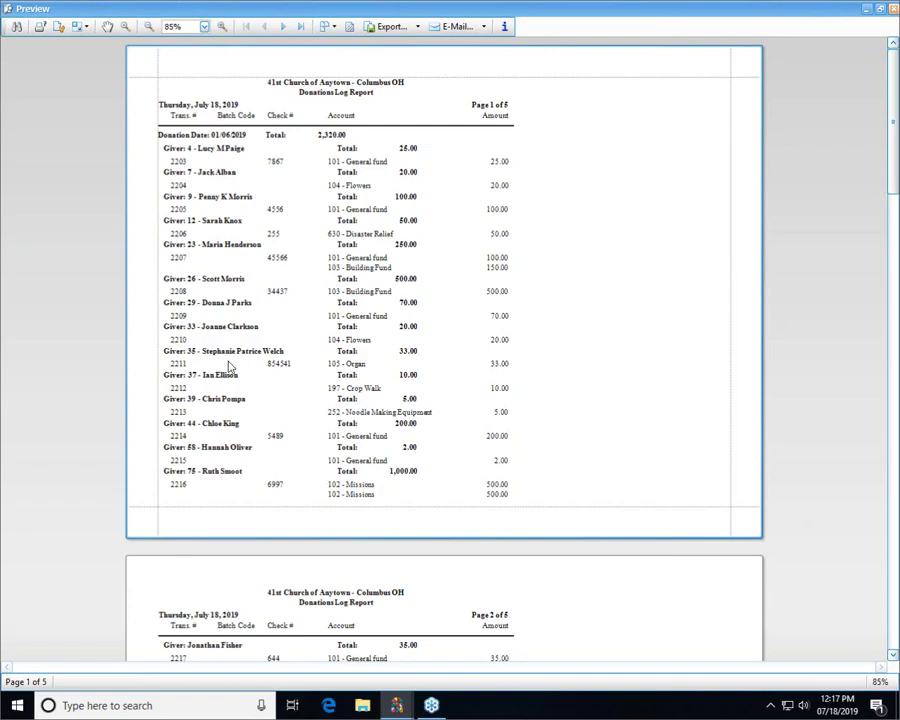
pyautogui.scroll(-5, 238, 422)
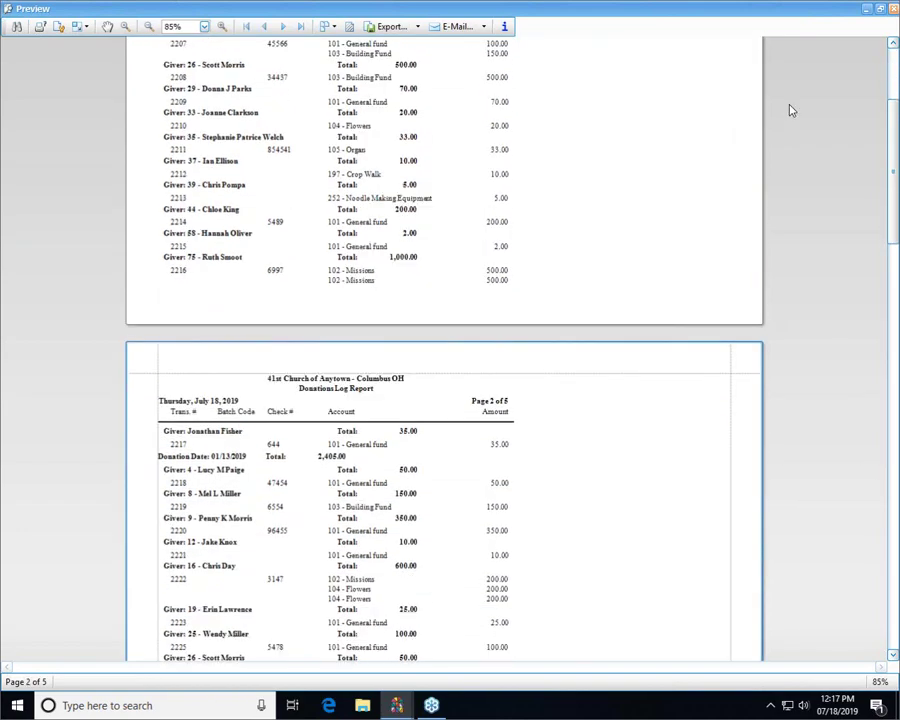
pyautogui.click(881, 8)
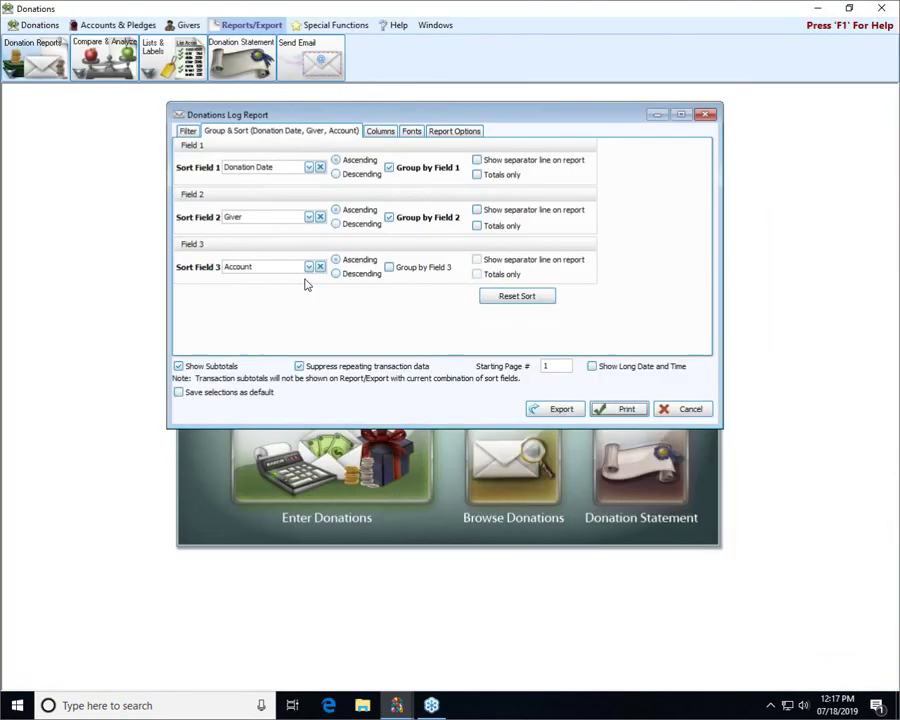
# Set Sort Field 2 to Account and Sort Field 3 to Giver, then preview the 4-page report
pyautogui.click(308, 267)
pyautogui.scroll(-3, 311, 303)
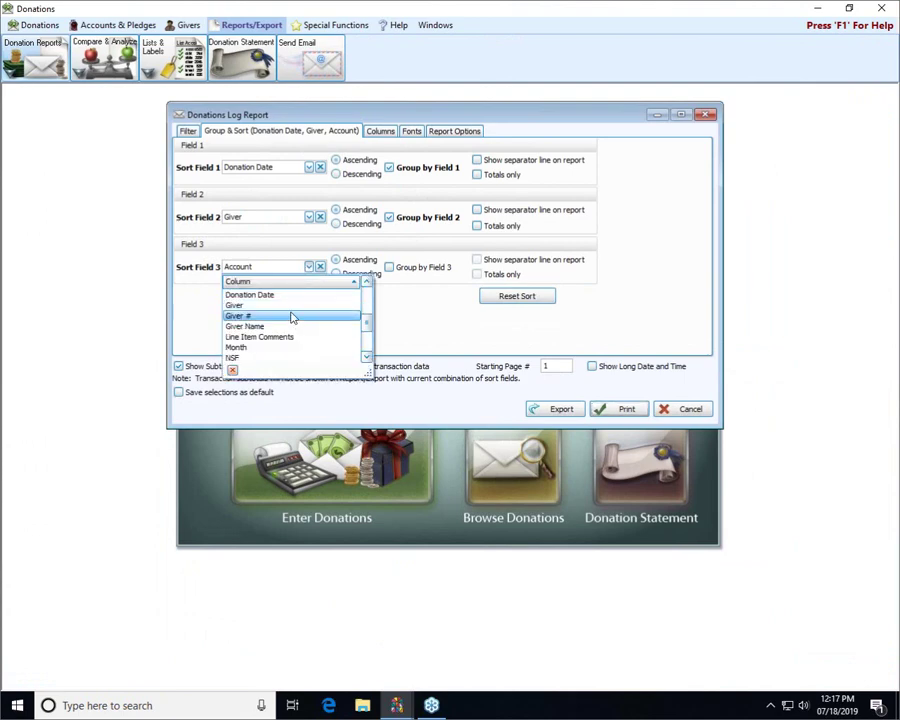
pyautogui.click(291, 306)
pyautogui.click(308, 216)
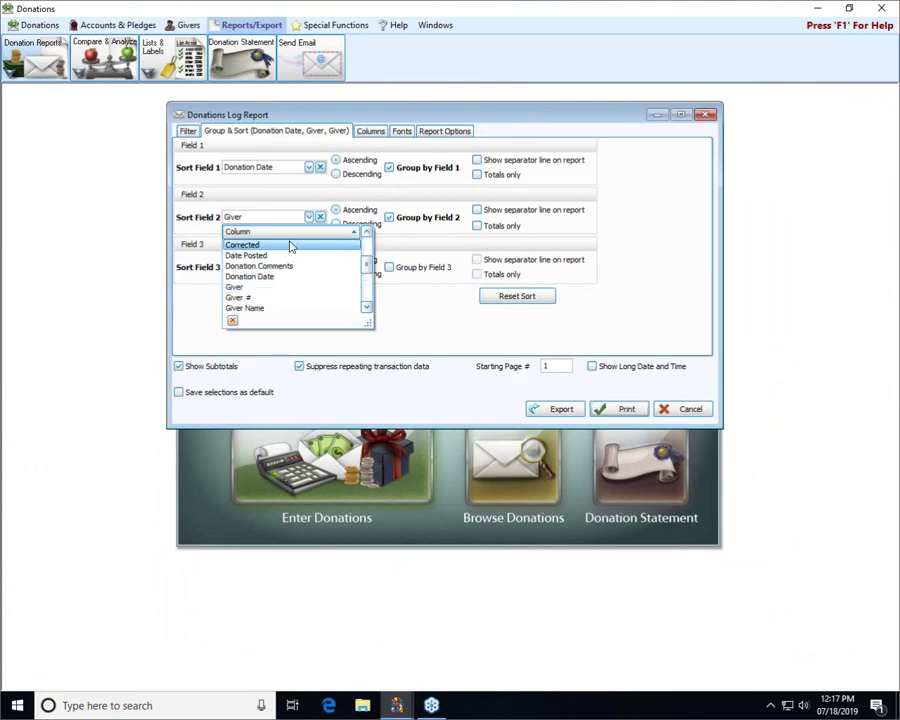
pyautogui.scroll(2, 292, 246)
pyautogui.click(291, 244)
pyautogui.click(608, 412)
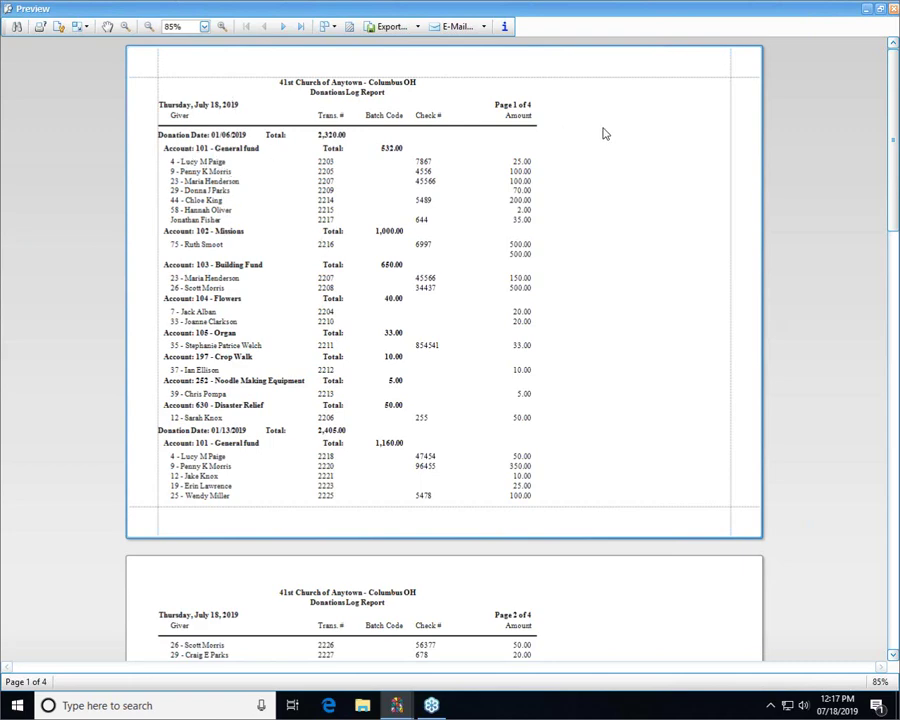
pyautogui.click(893, 8)
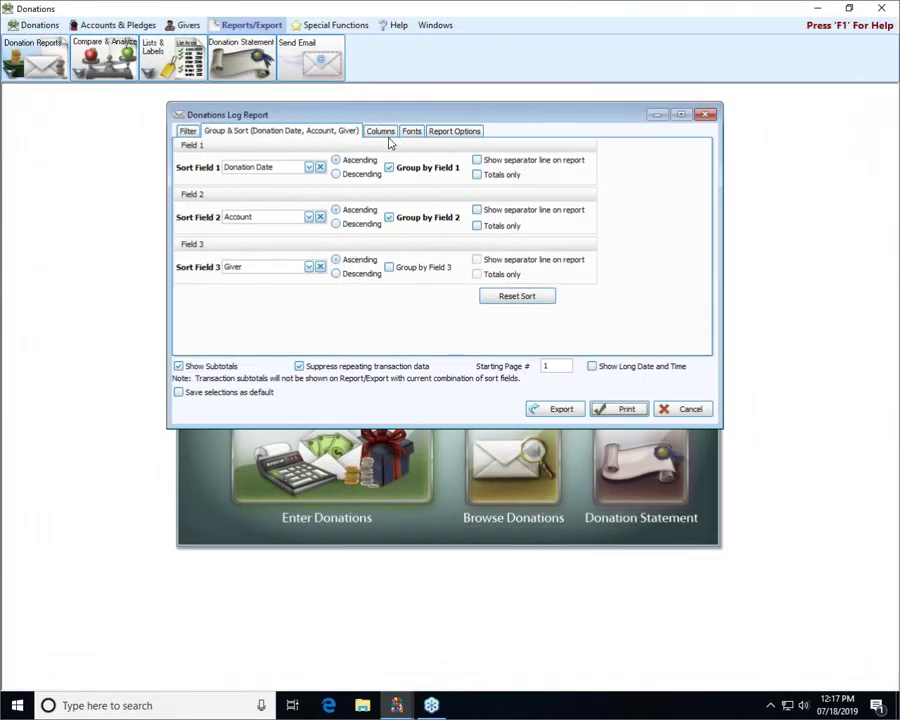
# Replace the Batch Code column with Donation Comments at the end and preview the 4-page report
pyautogui.click(387, 135)
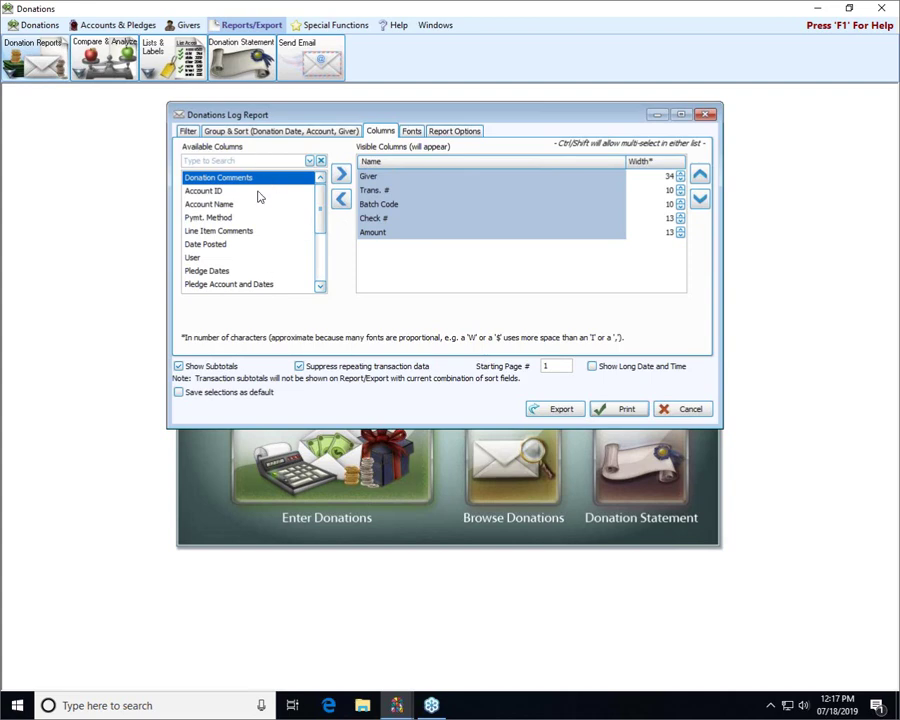
pyautogui.doubleClick(386, 207)
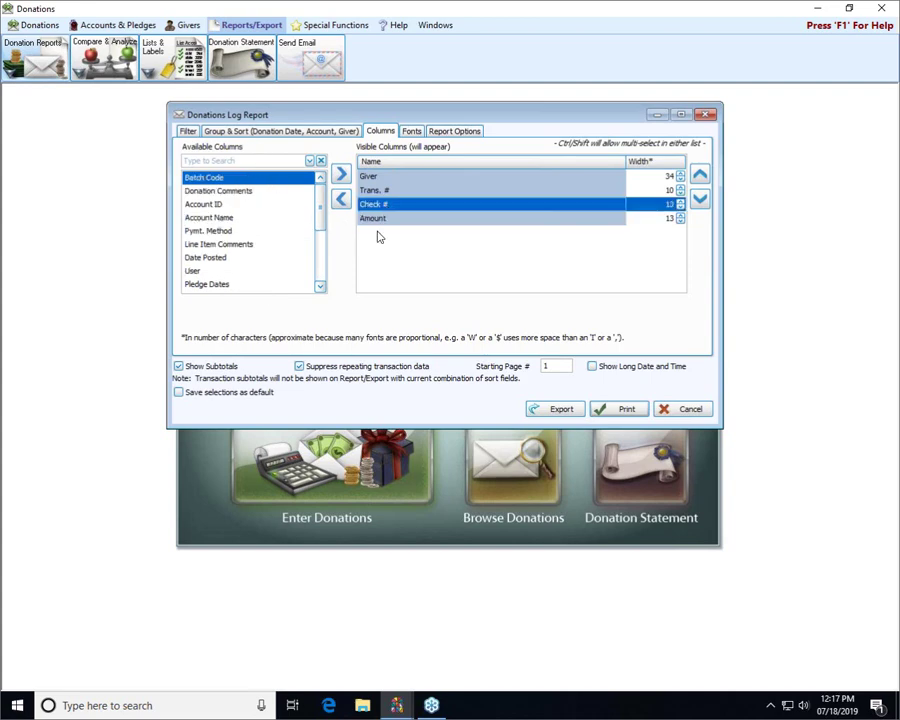
pyautogui.click(243, 193)
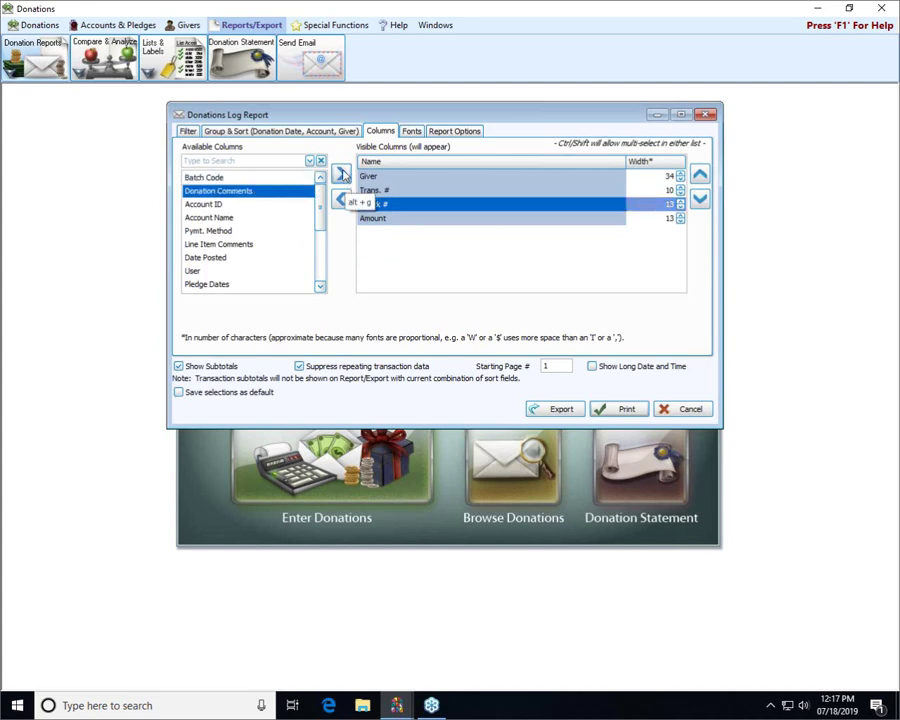
pyautogui.click(341, 175)
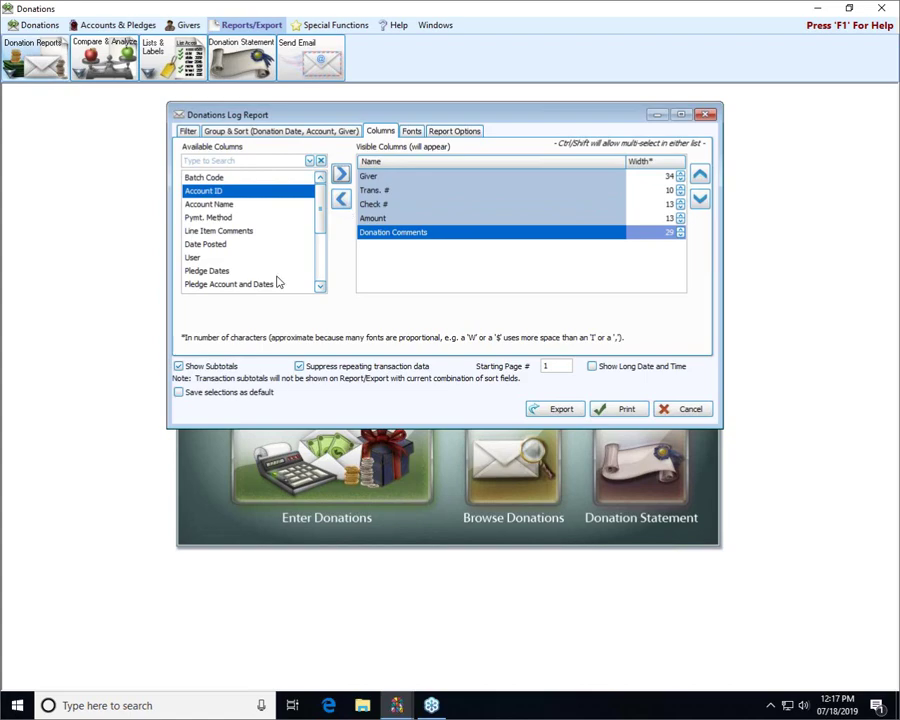
pyautogui.click(627, 419)
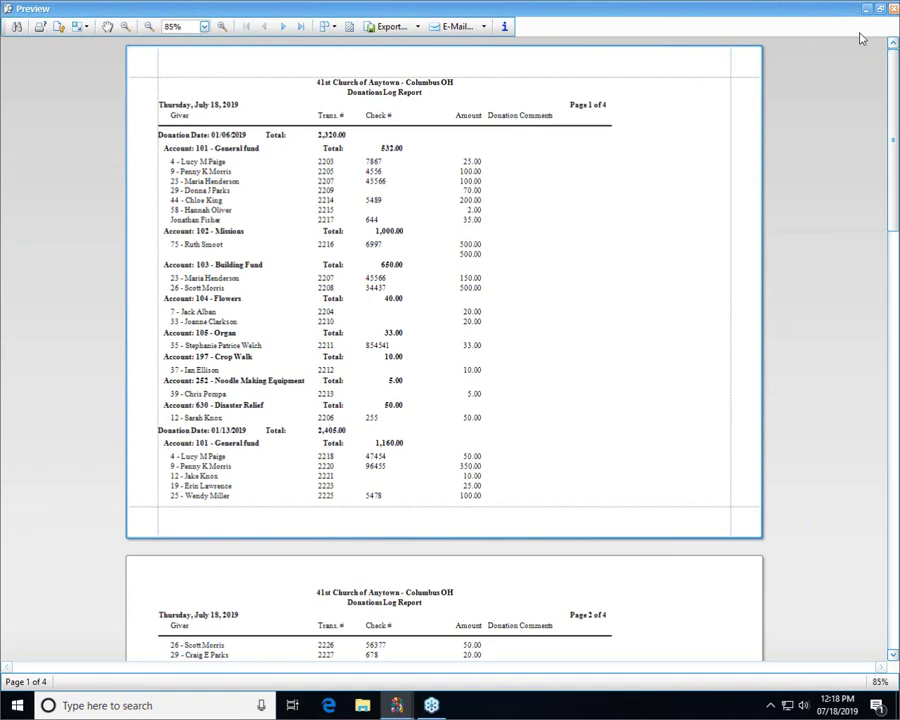
pyautogui.click(893, 10)
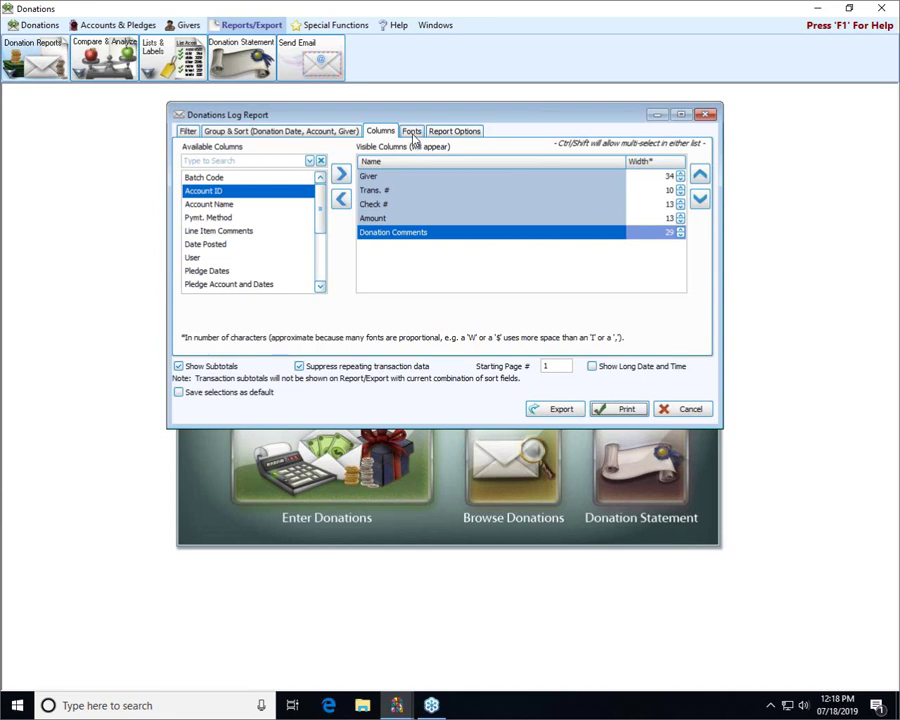
# Set the Column Headings font style to Italic (Times New Roman 9.75) on the Fonts tab
pyautogui.click(412, 132)
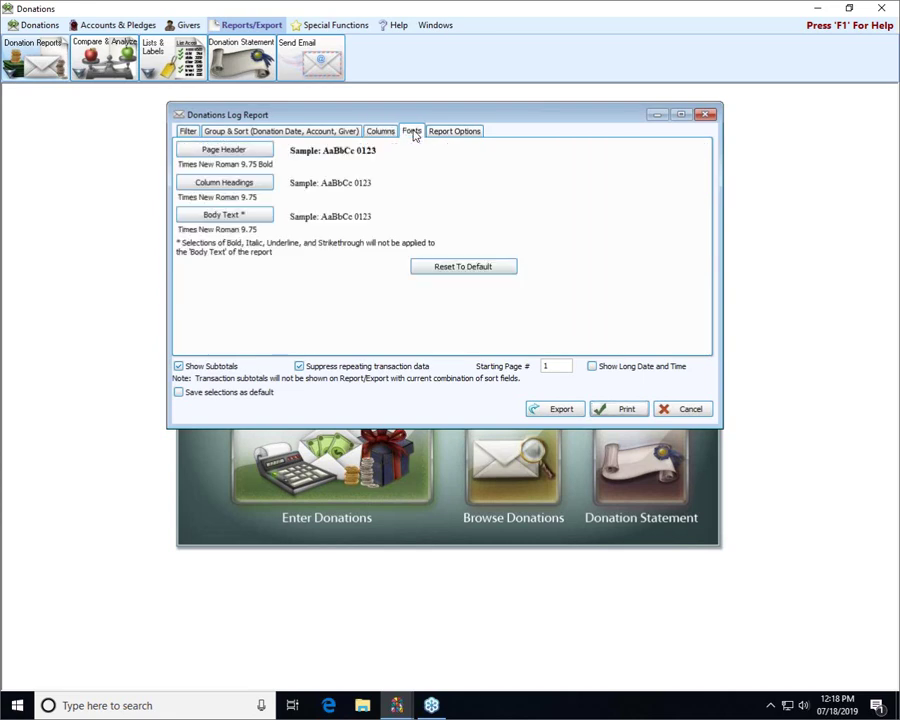
pyautogui.click(235, 183)
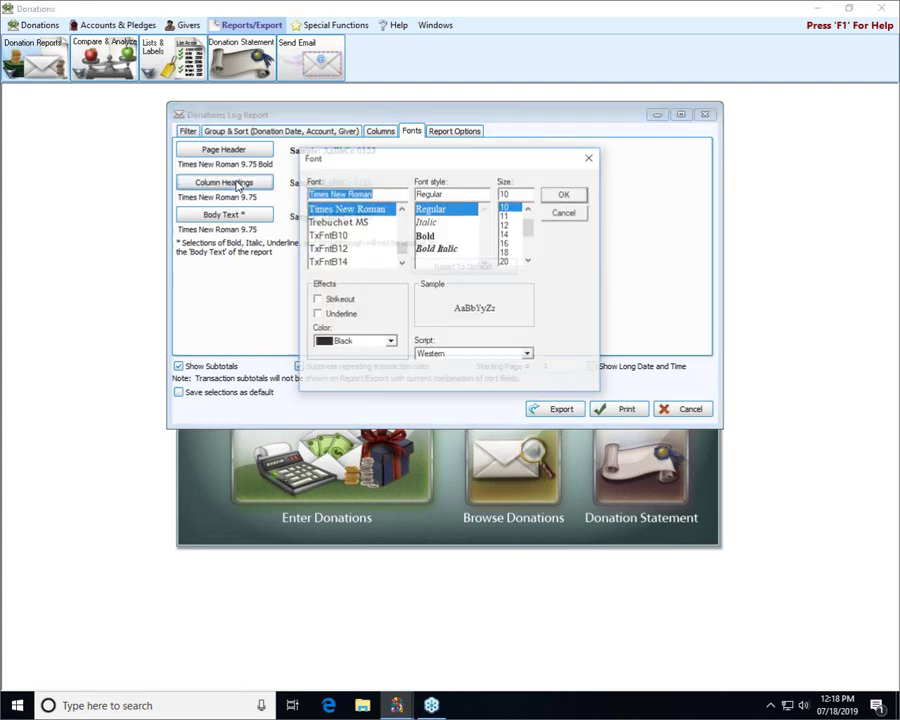
pyautogui.click(429, 222)
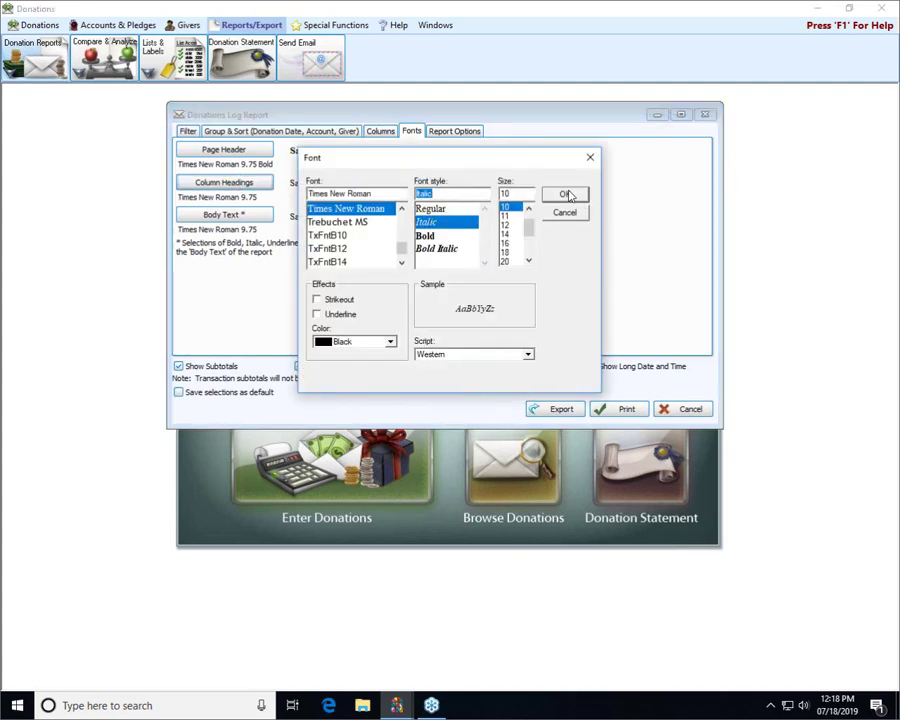
pyautogui.click(567, 196)
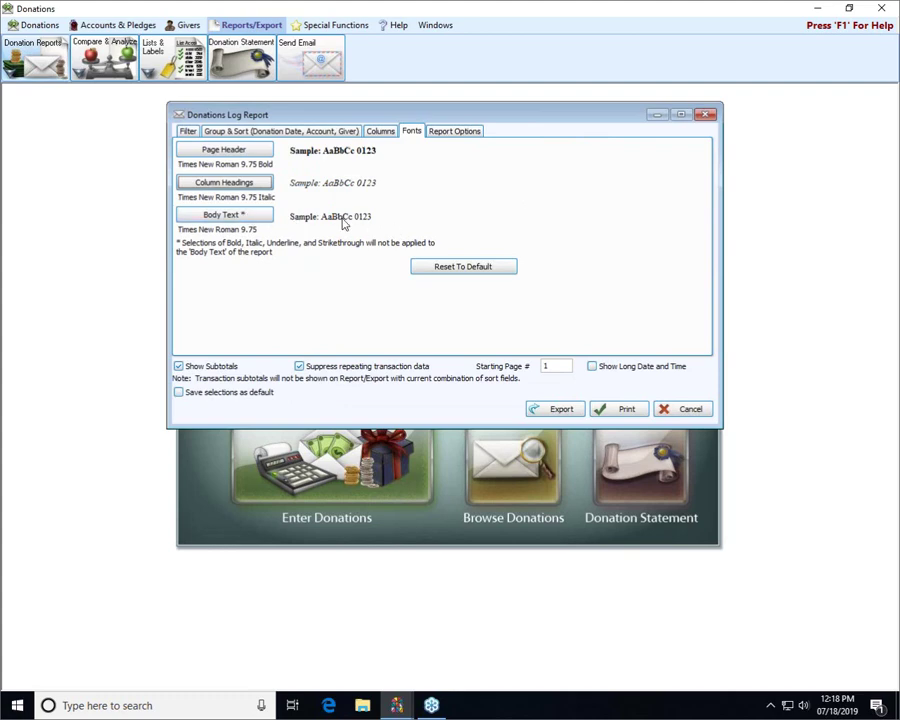
# Preview the Donations Log Report to confirm its column headings print in italics
pyautogui.click(627, 412)
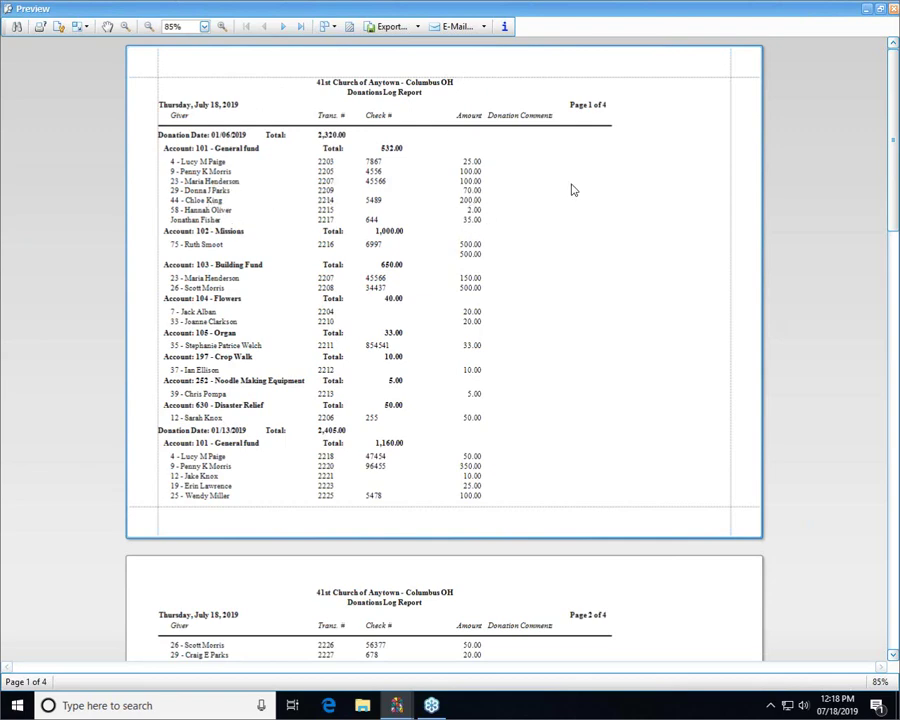
# Close the preview and set the page header font to Arial Bold
pyautogui.click(893, 10)
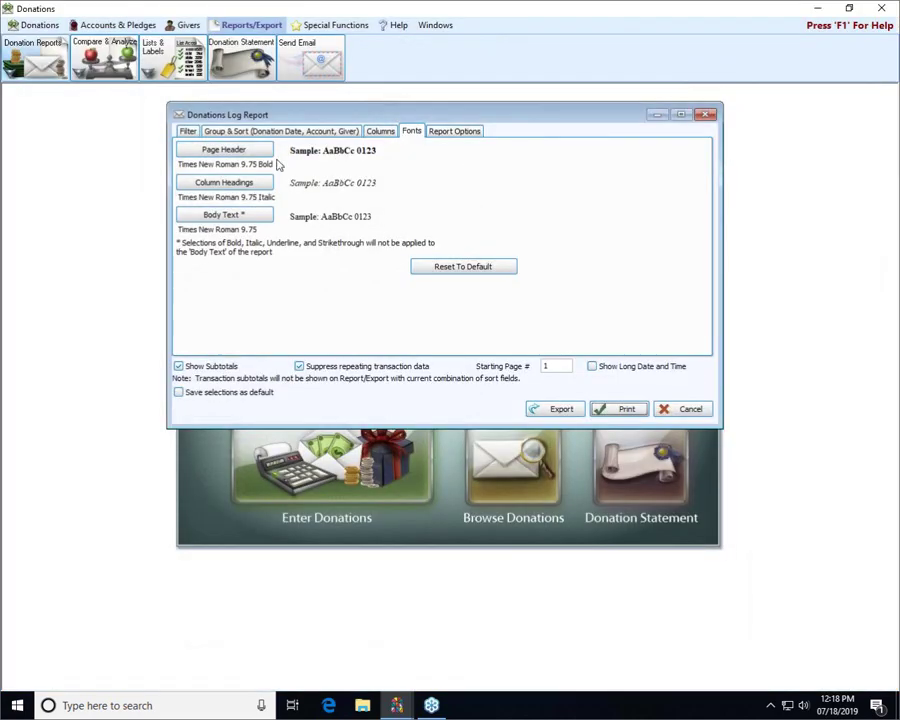
pyautogui.click(264, 148)
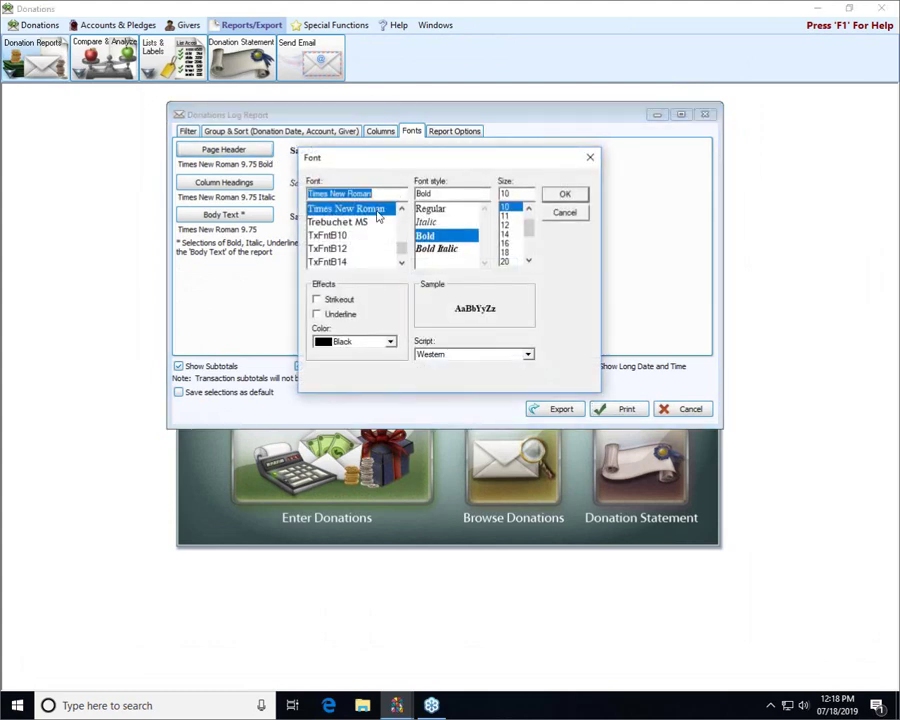
pyautogui.scroll(10, 402, 207)
pyautogui.click(338, 212)
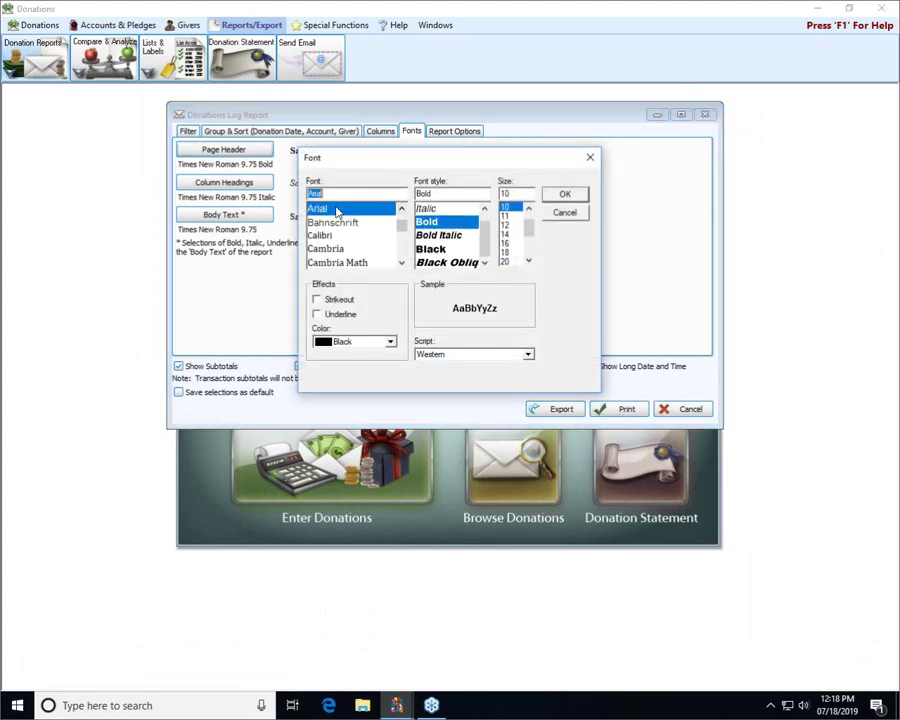
pyautogui.click(559, 196)
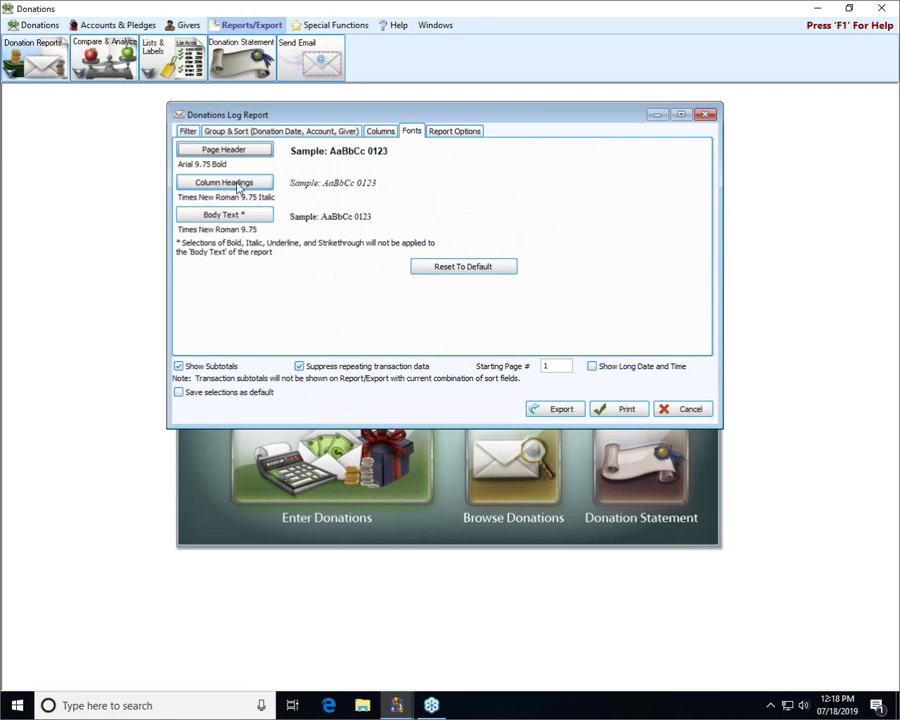
# Set the column headings font to Cambria and the body text font to Trebuchet MS
pyautogui.click(238, 185)
pyautogui.scroll(8, 345, 218)
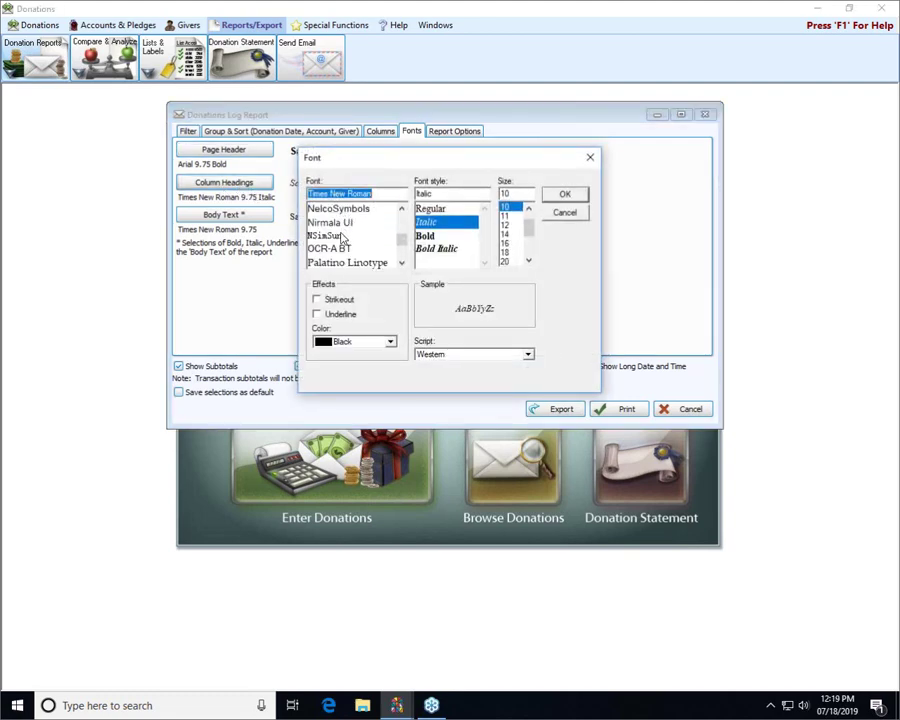
pyautogui.moveTo(400, 238); pyautogui.dragTo(404, 218)
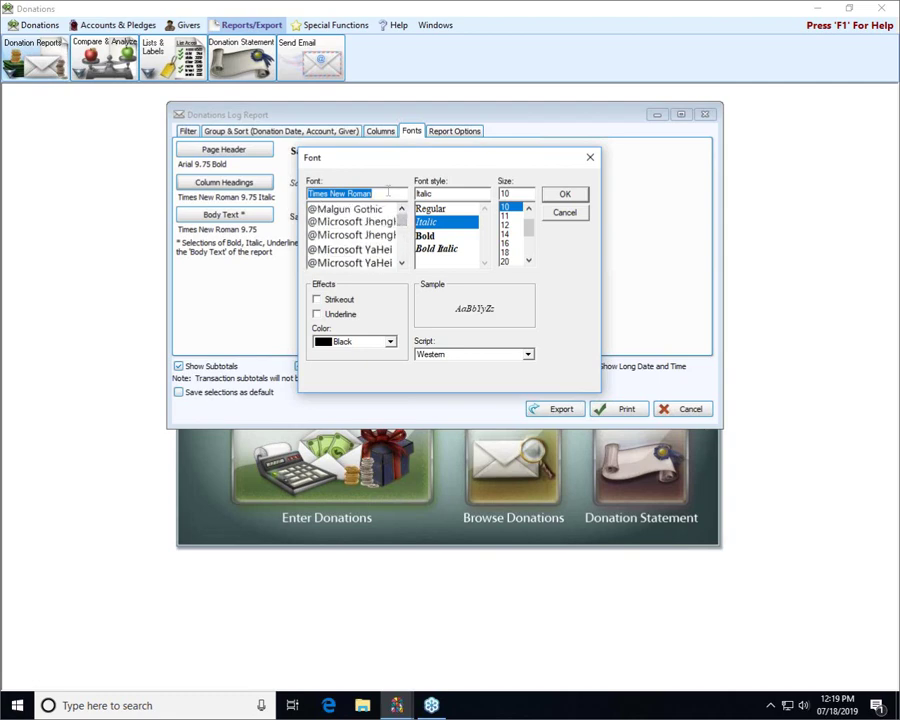
pyautogui.write('a')
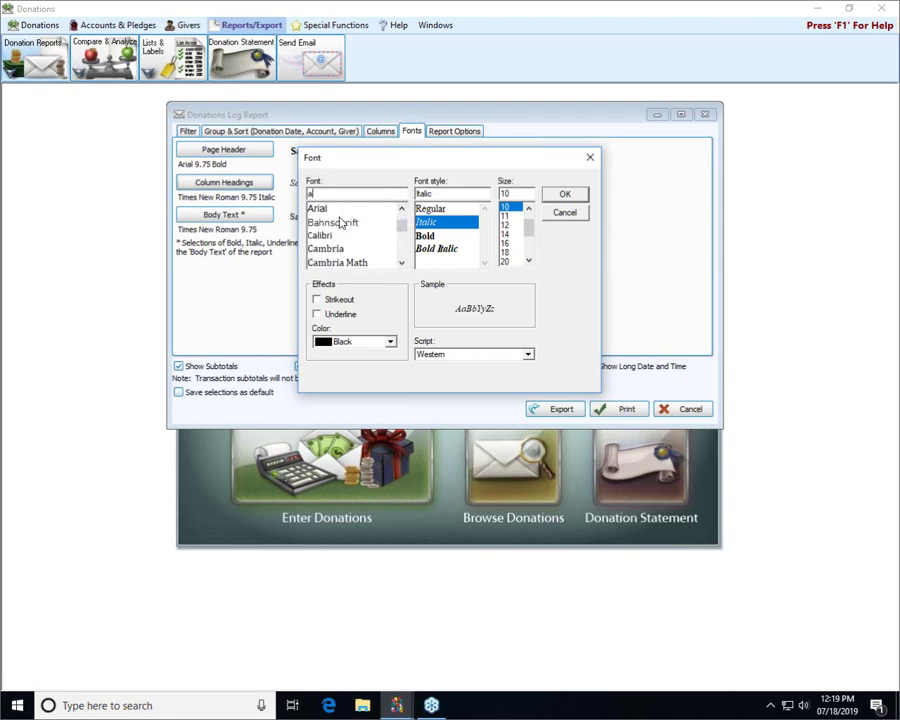
pyautogui.click(336, 249)
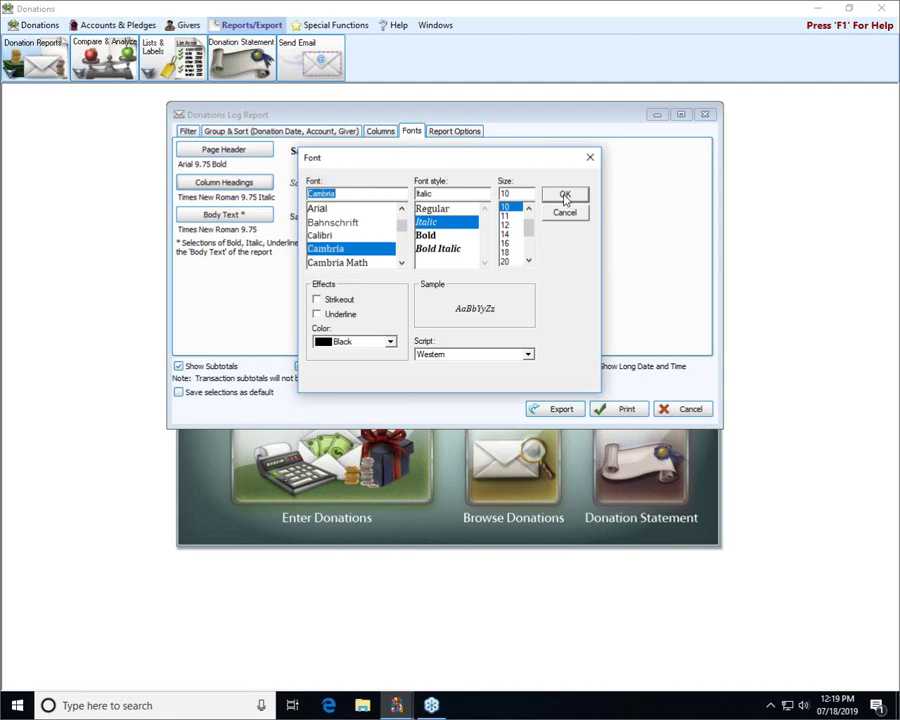
pyautogui.click(565, 194)
pyautogui.click(209, 218)
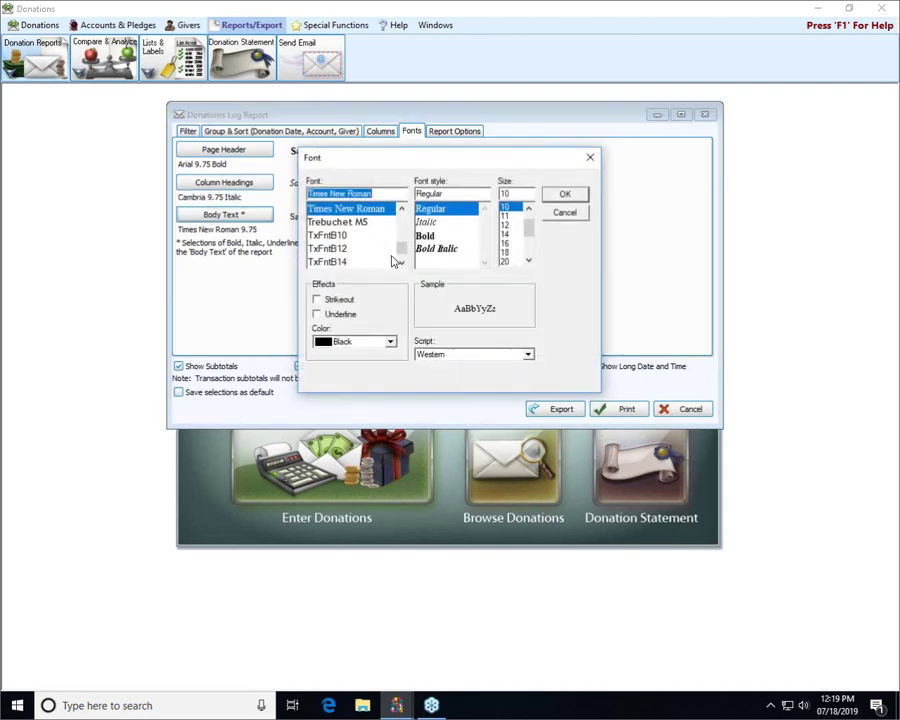
pyautogui.click(362, 224)
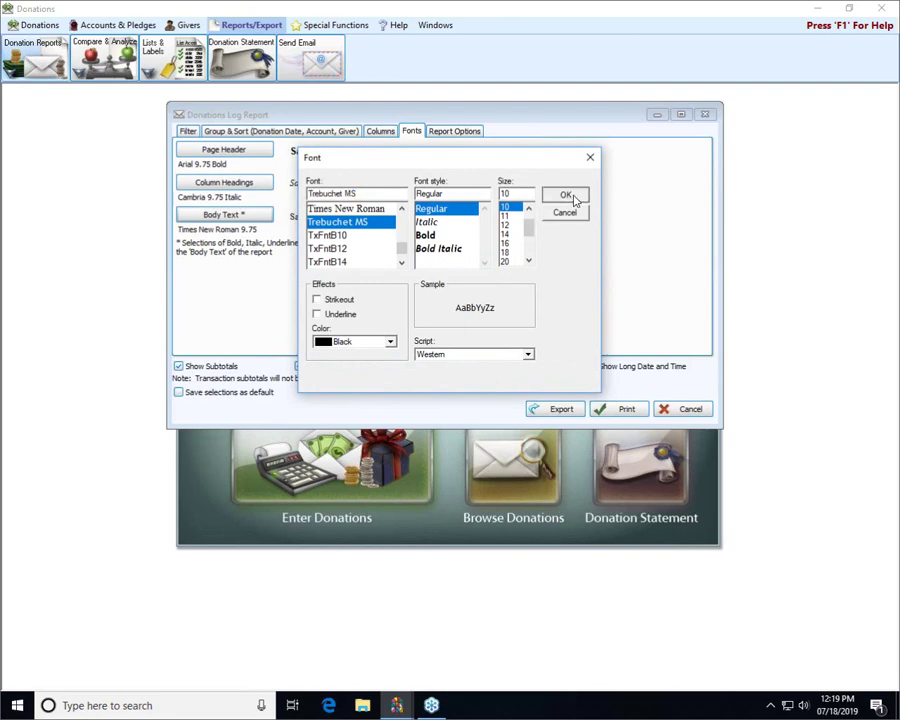
pyautogui.click(566, 195)
# Preview the report with the new fonts, then reset all fonts to the defaults
pyautogui.click(619, 410)
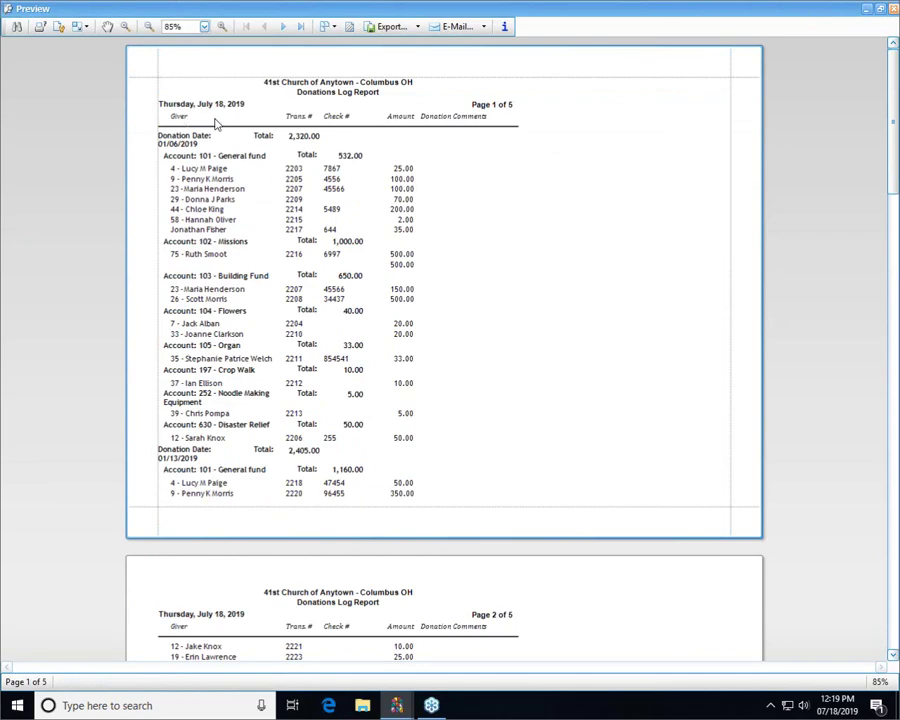
pyautogui.click(893, 8)
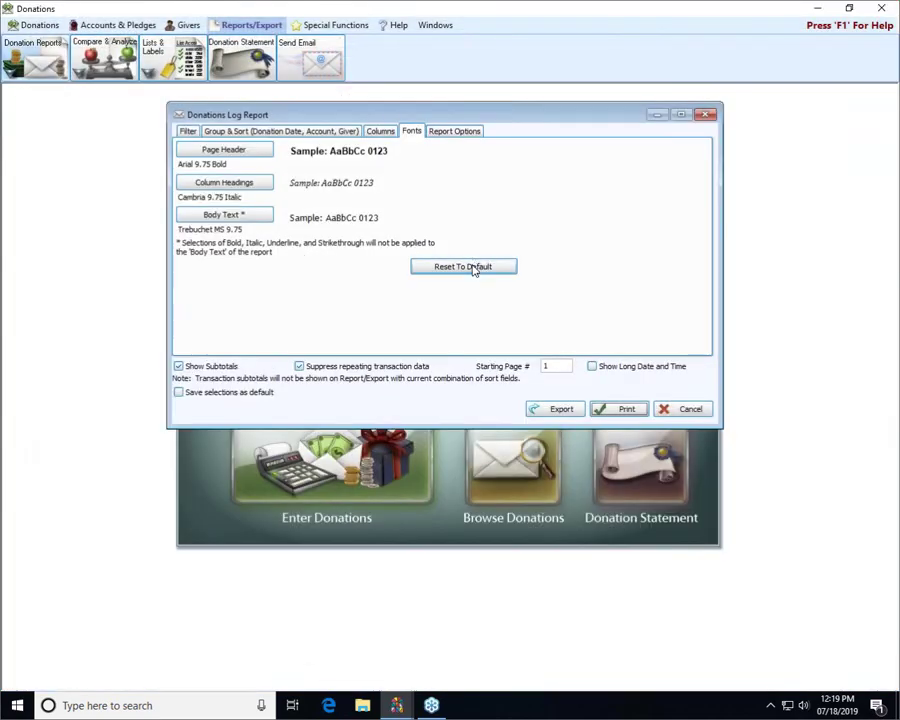
pyautogui.click(474, 268)
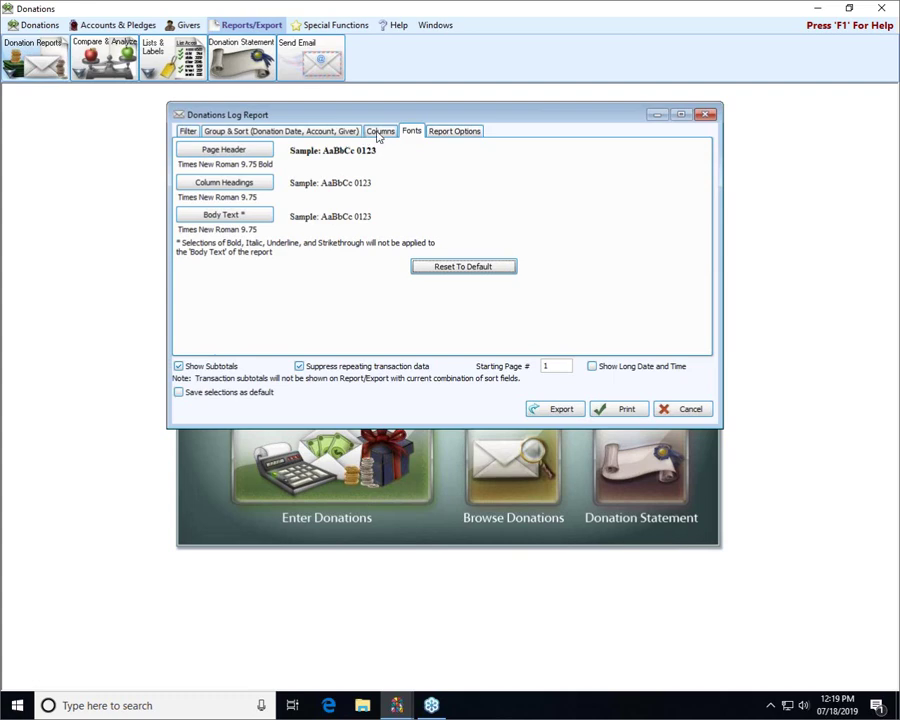
# In Report Options, turn on Include Membership Category Indicator and Include [D] Indicator
pyautogui.click(440, 133)
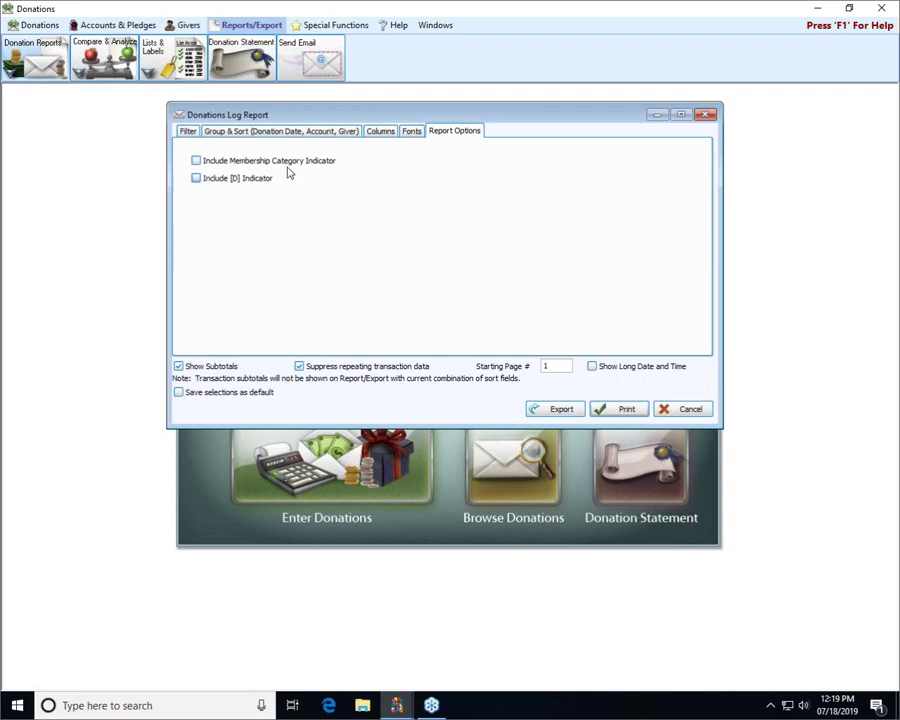
pyautogui.click(203, 163)
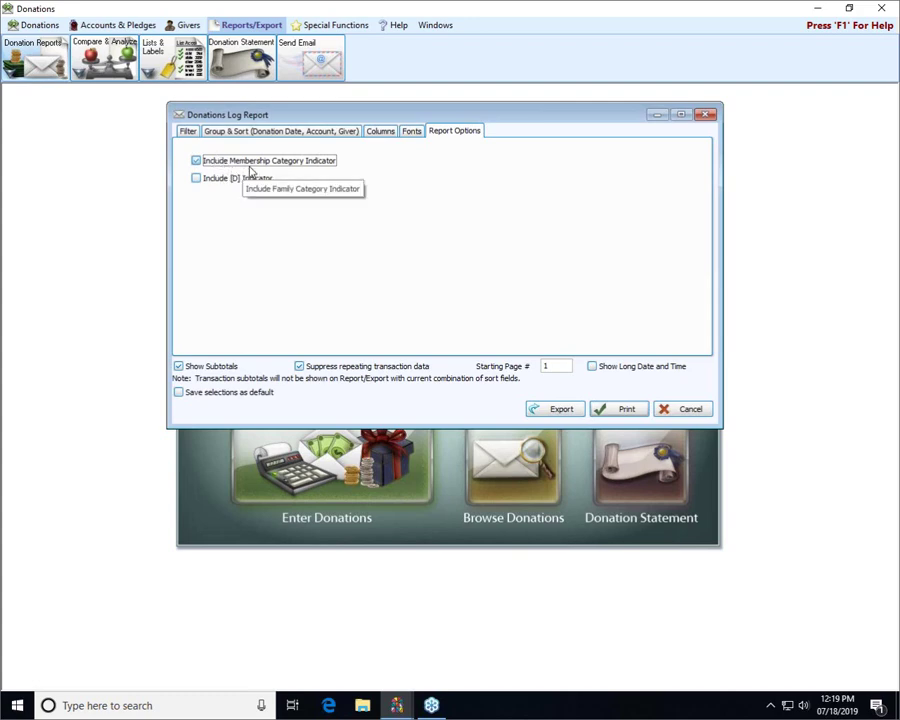
pyautogui.click(197, 179)
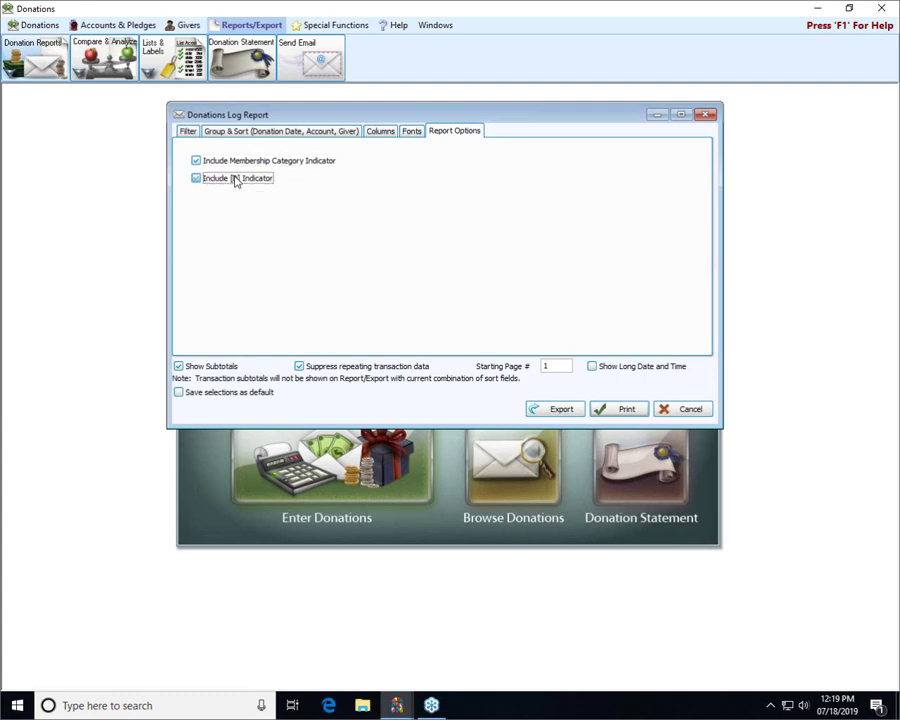
# Preview the 4-page report to check the [V] and [D] markers beside givers, then close it
pyautogui.click(636, 414)
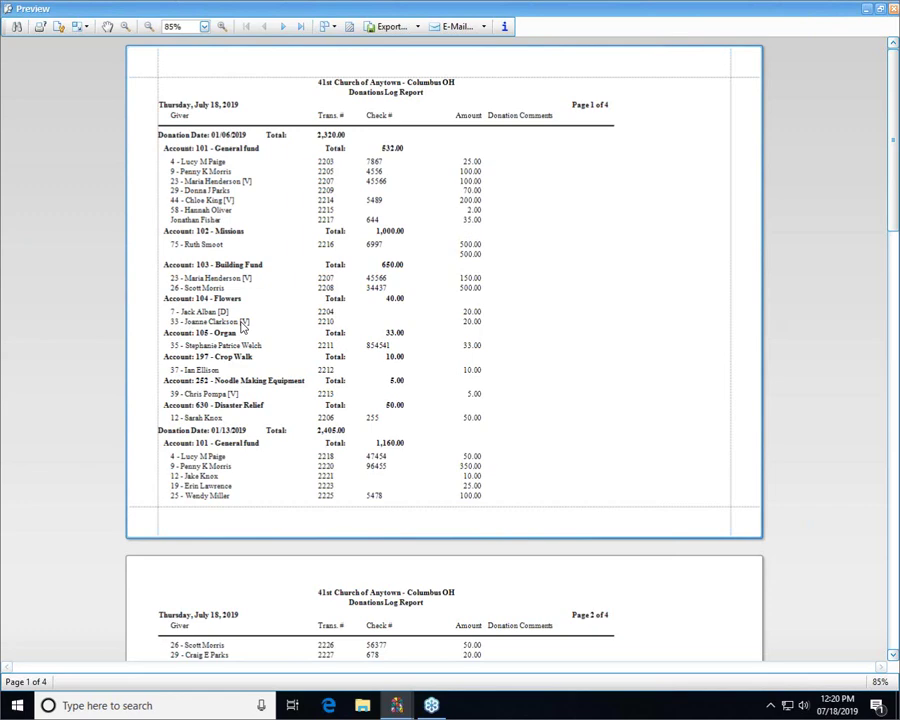
pyautogui.click(894, 10)
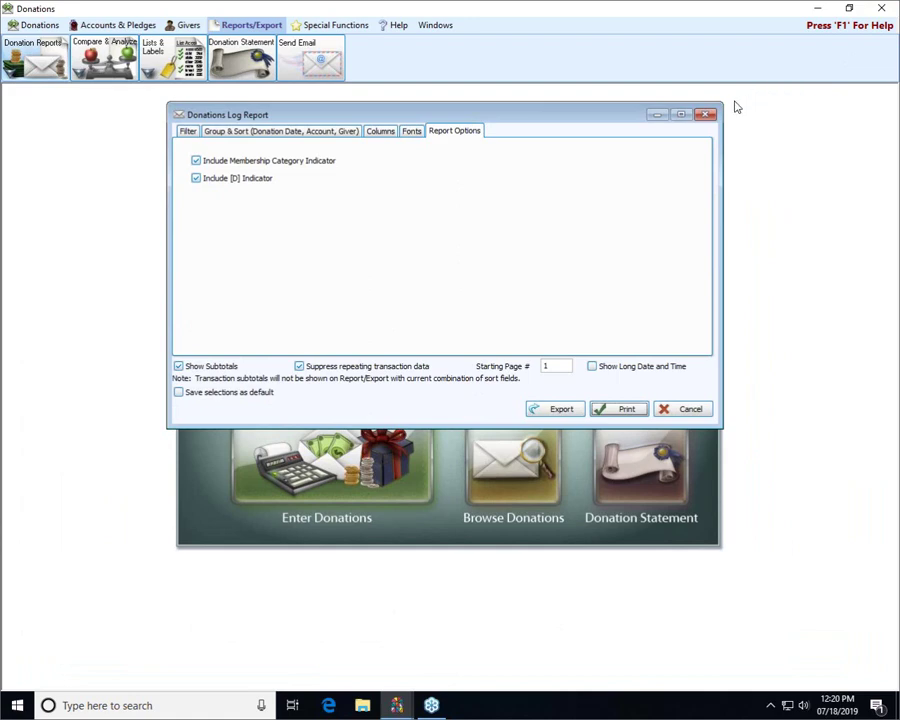
# Close the Donations Log Report and open Compare & Analyze > Pledge/Giving Analysis
pyautogui.click(707, 116)
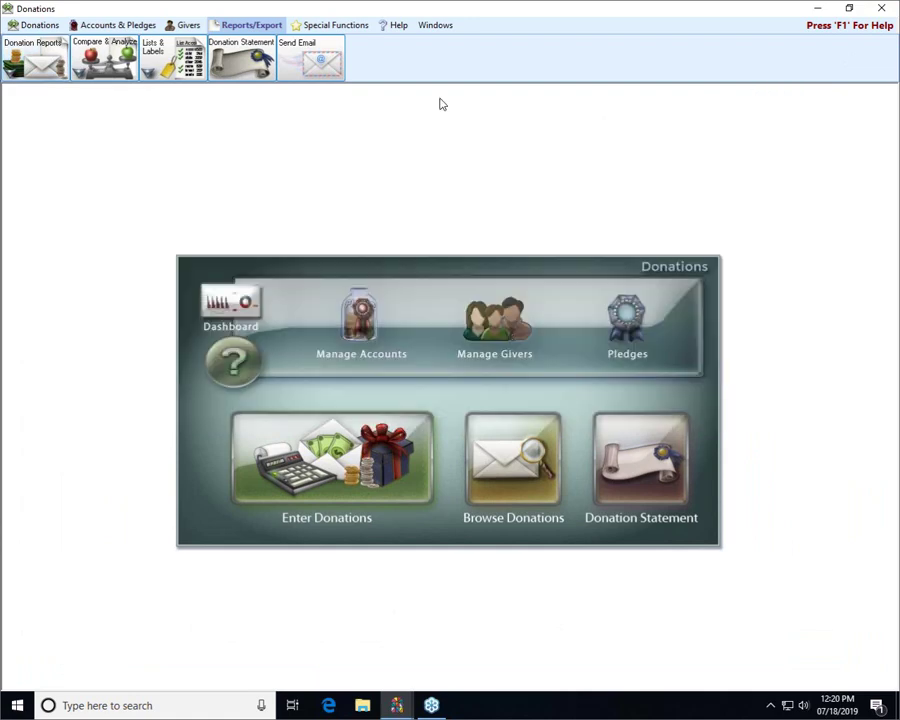
pyautogui.click(104, 58)
pyautogui.click(122, 92)
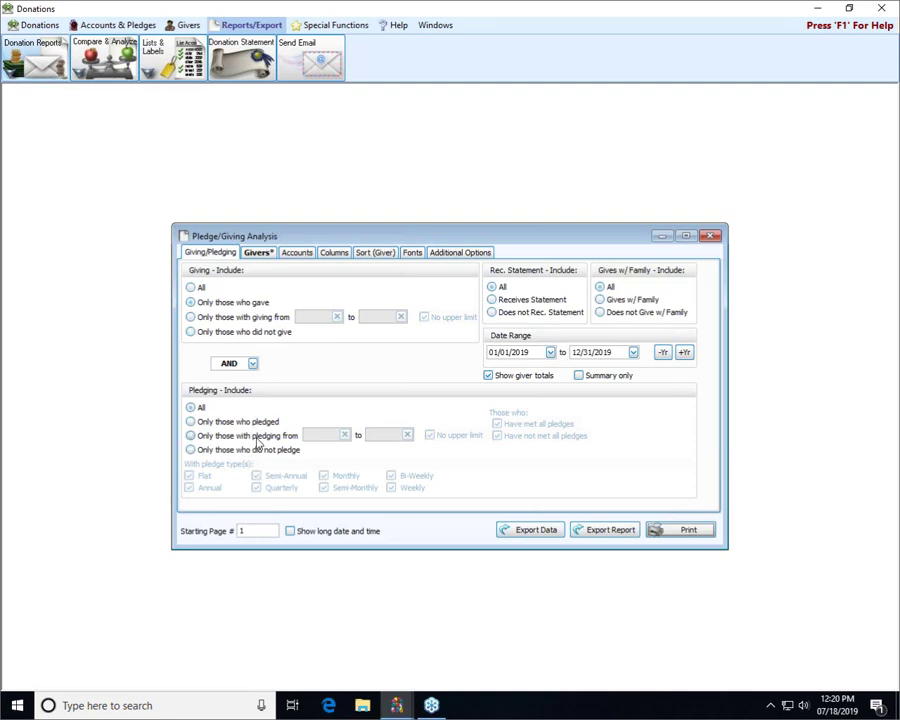
# Review the Givers filters, checking the membership field list without changing it
pyautogui.click(256, 253)
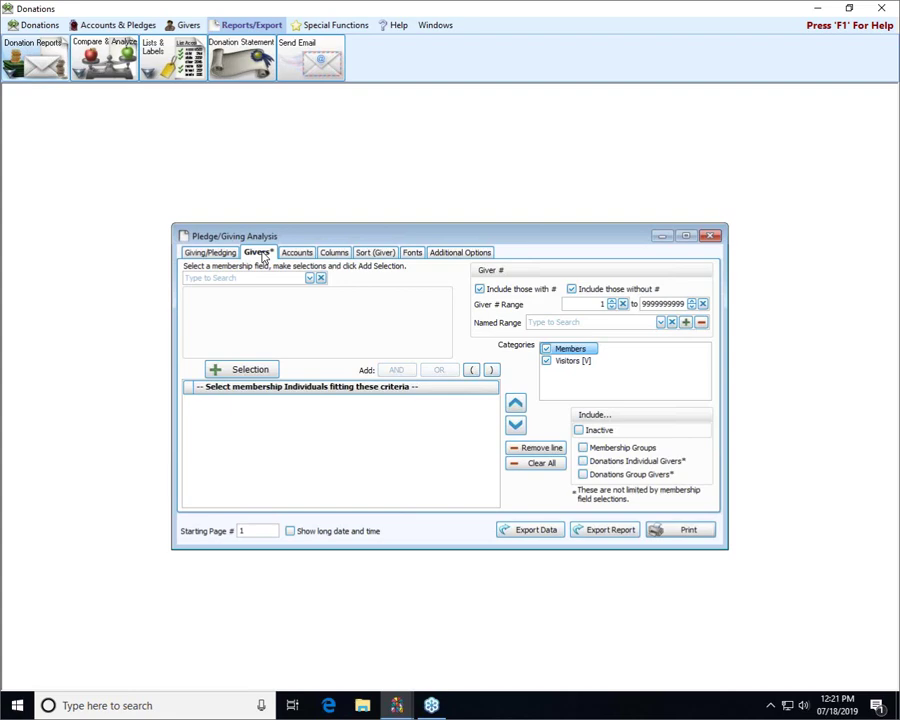
pyautogui.click(310, 278)
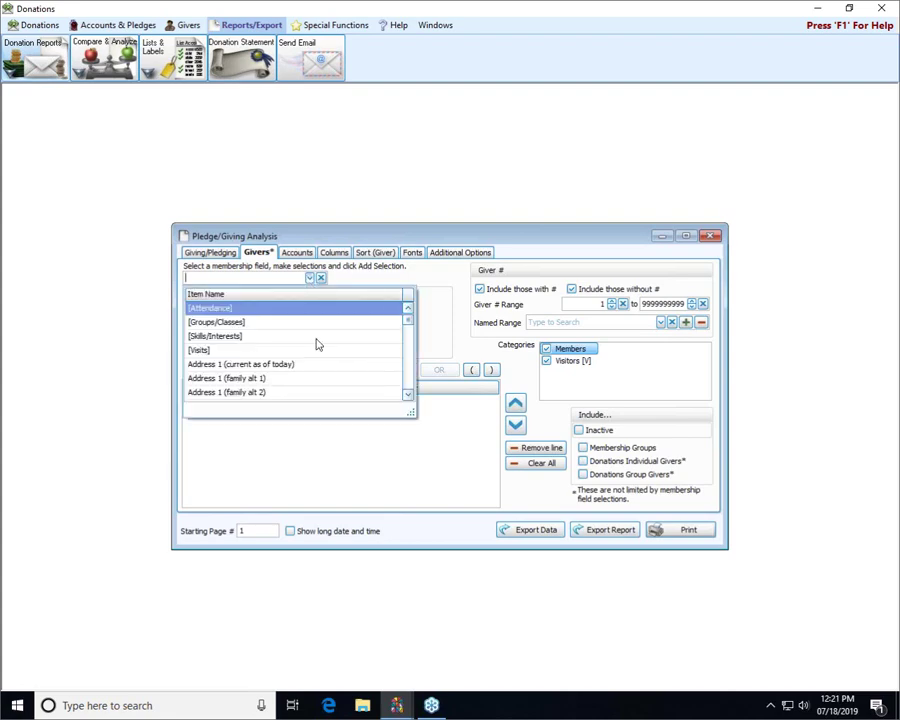
pyautogui.scroll(-8, 316, 345)
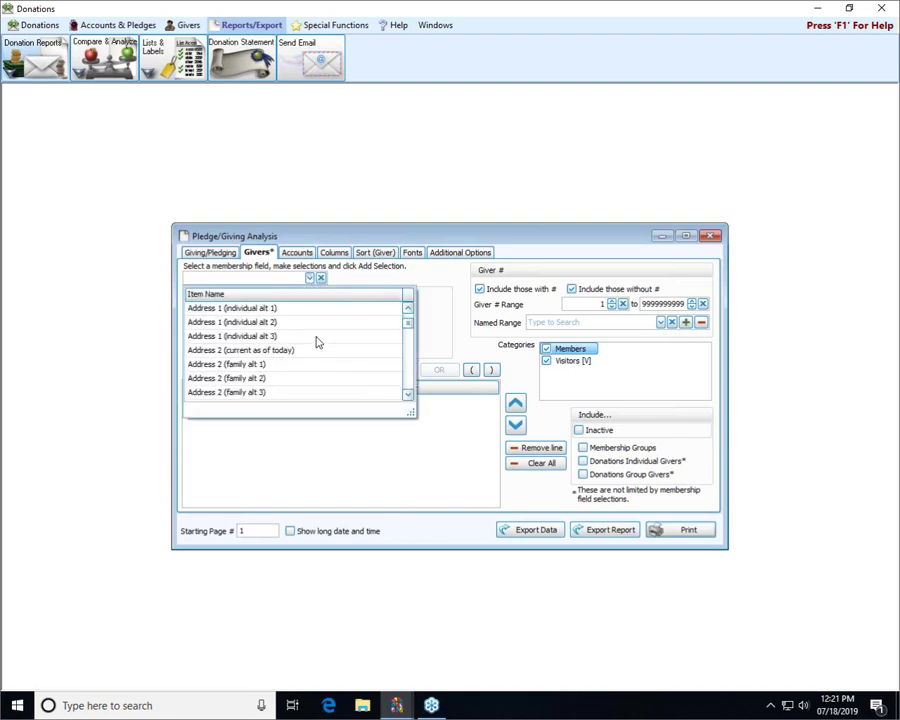
pyautogui.click(310, 281)
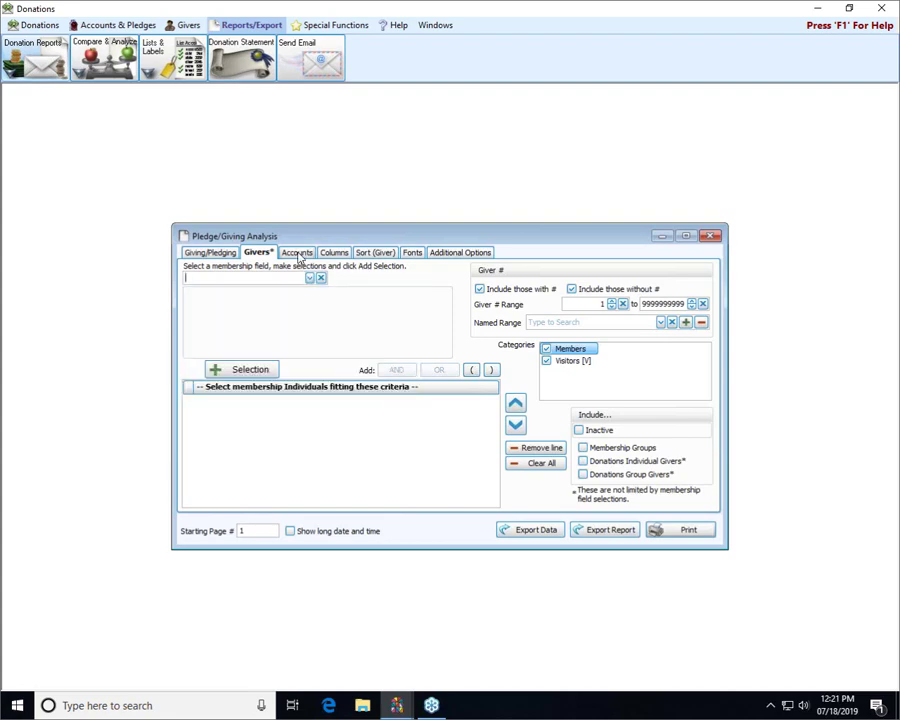
# Show the account filters and browse the campaign list, leaving it unchanged
pyautogui.click(298, 254)
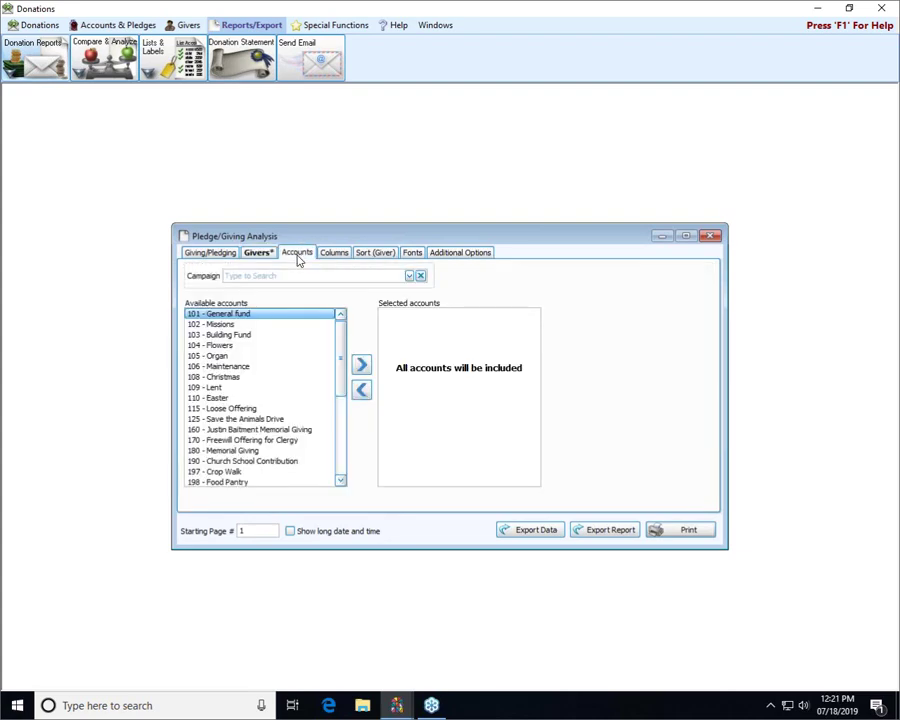
pyautogui.click(409, 276)
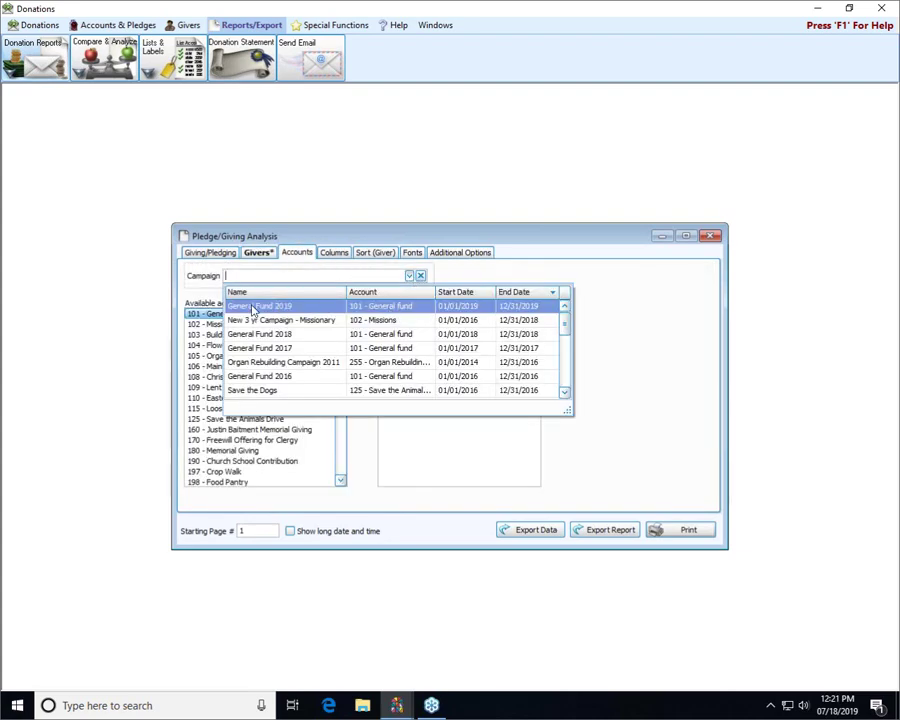
pyautogui.scroll(-3, 241, 405)
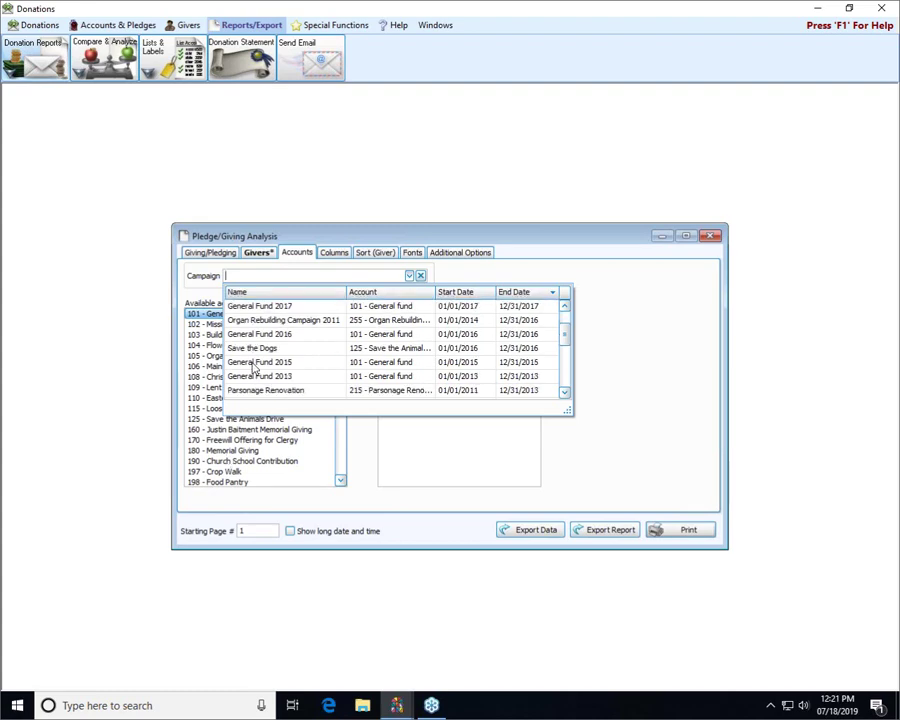
pyautogui.click(408, 276)
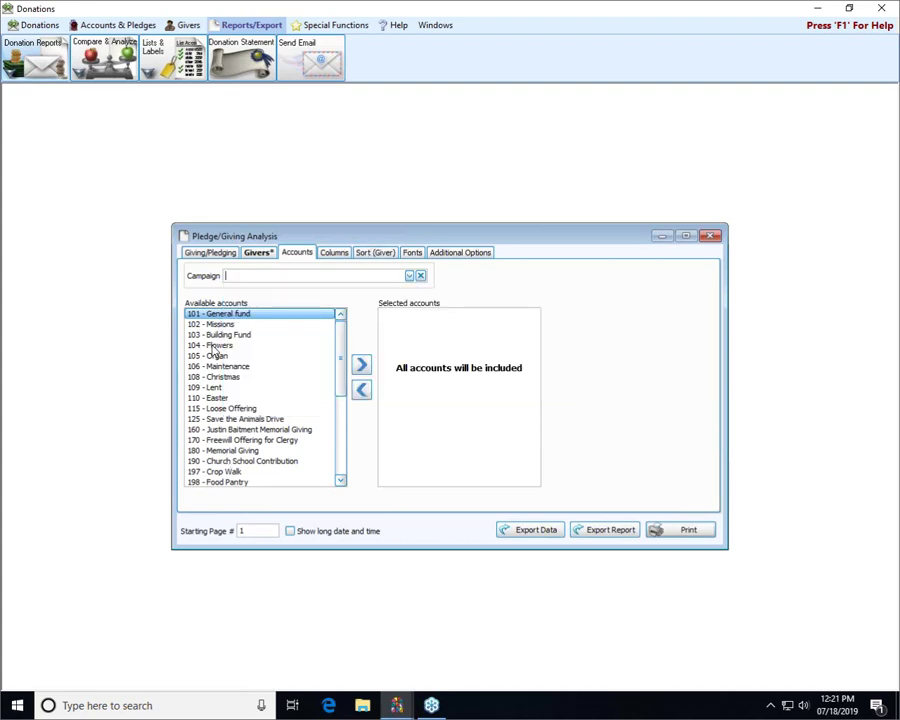
# Add accounts 101 General fund, 103 Building Fund, 106 Maintenance and 125 Save the Animals Drive to Selected accounts
pyautogui.doubleClick(218, 318)
pyautogui.doubleClick(218, 324)
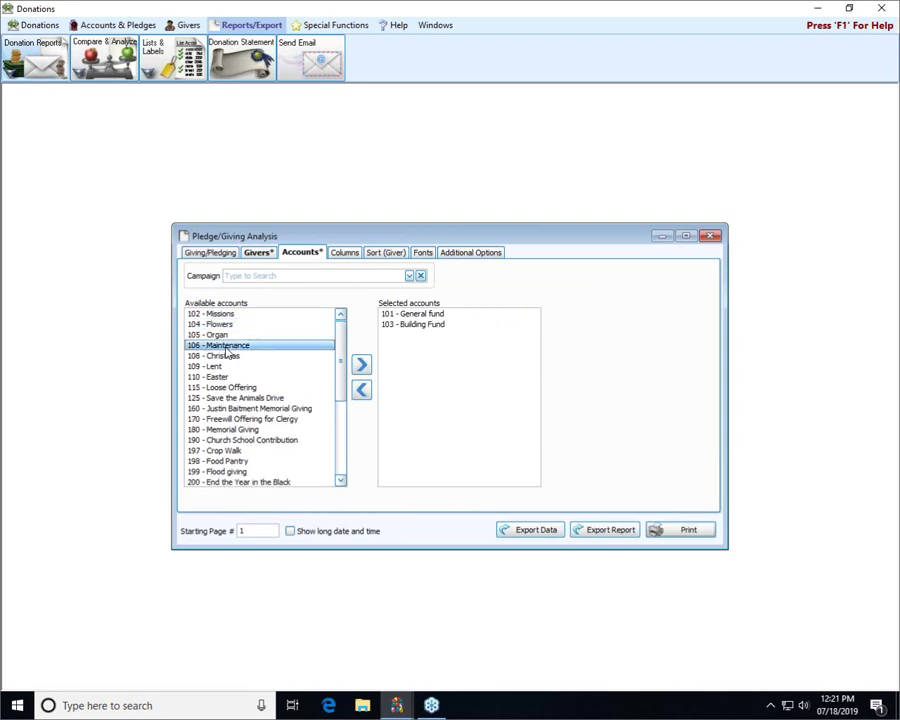
pyautogui.doubleClick(218, 345)
pyautogui.doubleClick(226, 389)
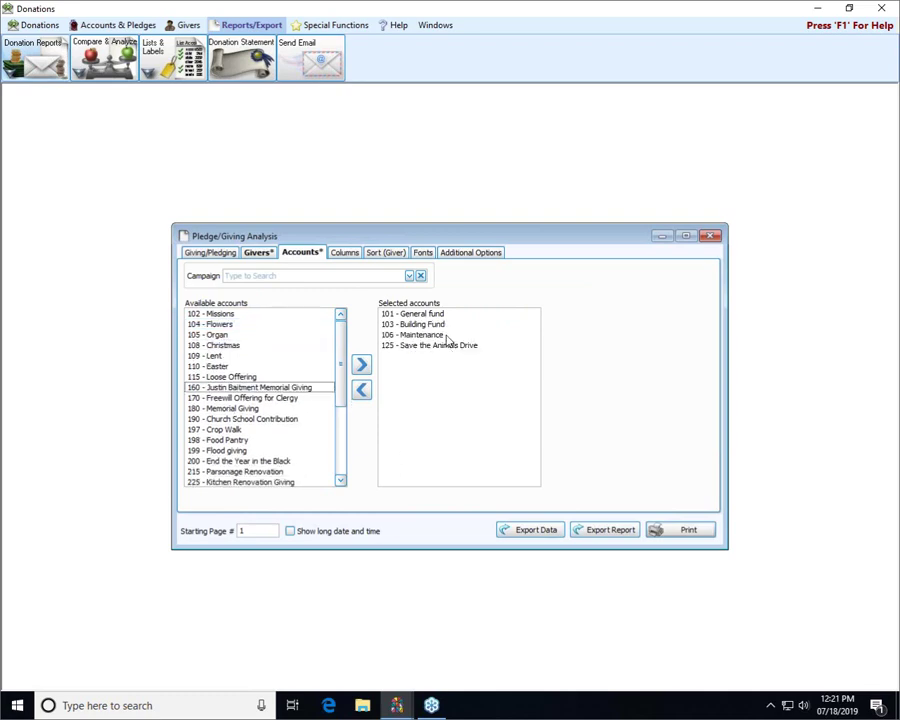